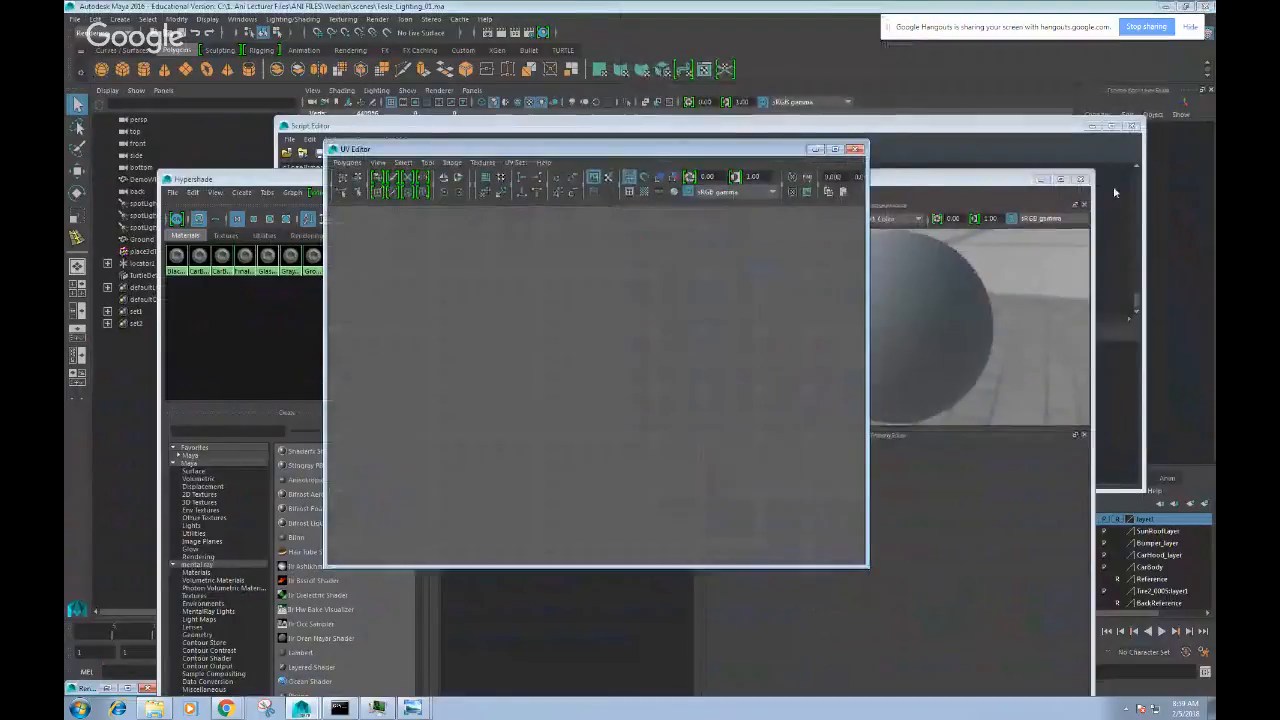
- Minimize the UV Editor, Hypershade and Script Editor windows to clear the viewport
{"action": "left_click", "coordinate": [814, 149]}
{"action": "left_click", "coordinate": [1041, 179]}
{"action": "left_click", "coordinate": [1110, 127]}
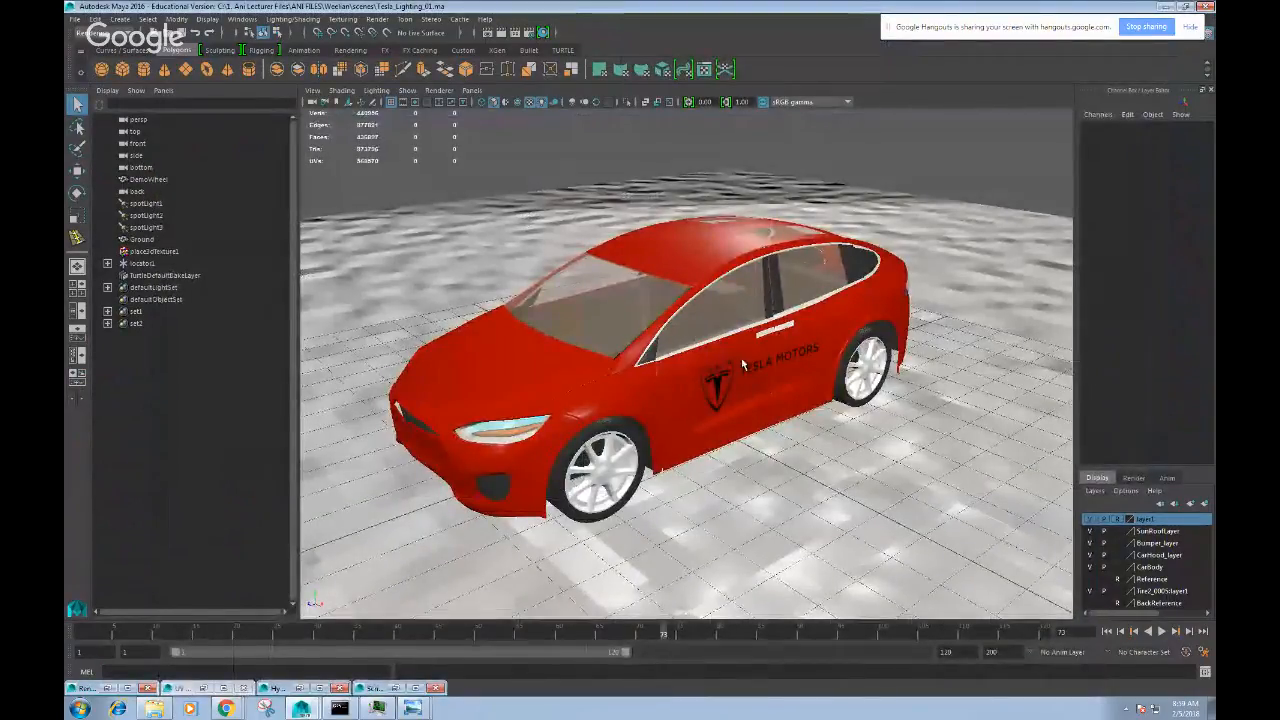
- Examine the car model from several angles, selecting single body panels and all its parts together
{"action": "left_click_drag", "start_coordinate": [667, 437], "coordinate": [654, 494], "text": "alt"}
{"action": "left_click_drag", "start_coordinate": [717, 457], "coordinate": [590, 410], "text": "alt"}
{"action": "left_click", "coordinate": [527, 390]}
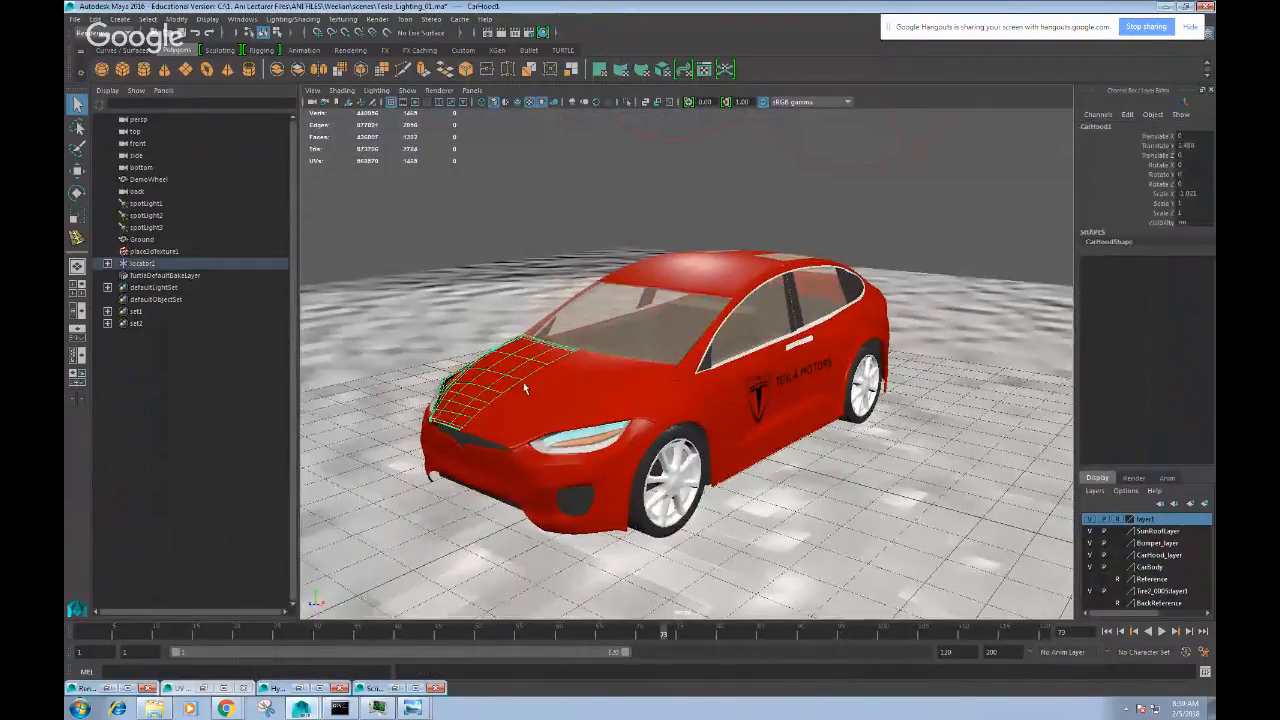
{"action": "left_click", "coordinate": [705, 322]}
{"action": "left_click_drag", "start_coordinate": [723, 332], "coordinate": [752, 321], "text": "alt"}
{"action": "left_click_drag", "start_coordinate": [567, 227], "coordinate": [735, 405]}
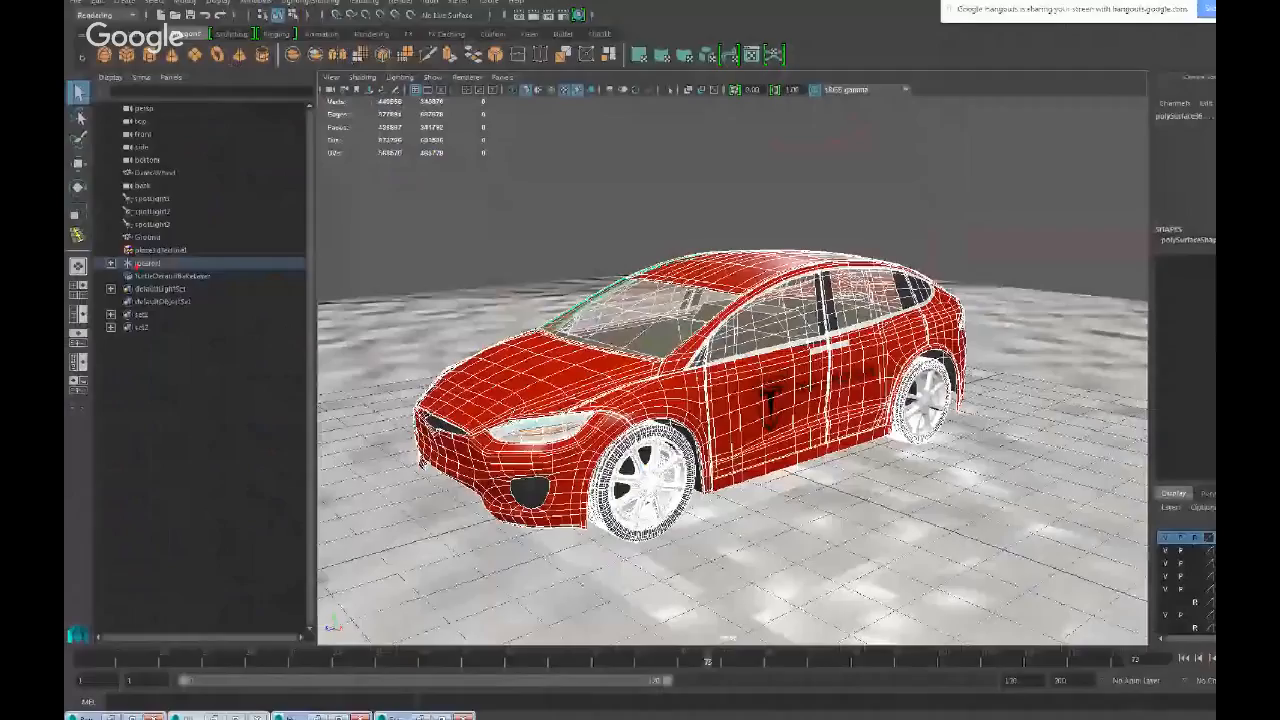
- Expand the locator1 hierarchy and select locator1 to check that it controls all the car's parts
{"action": "left_click", "coordinate": [169, 259]}
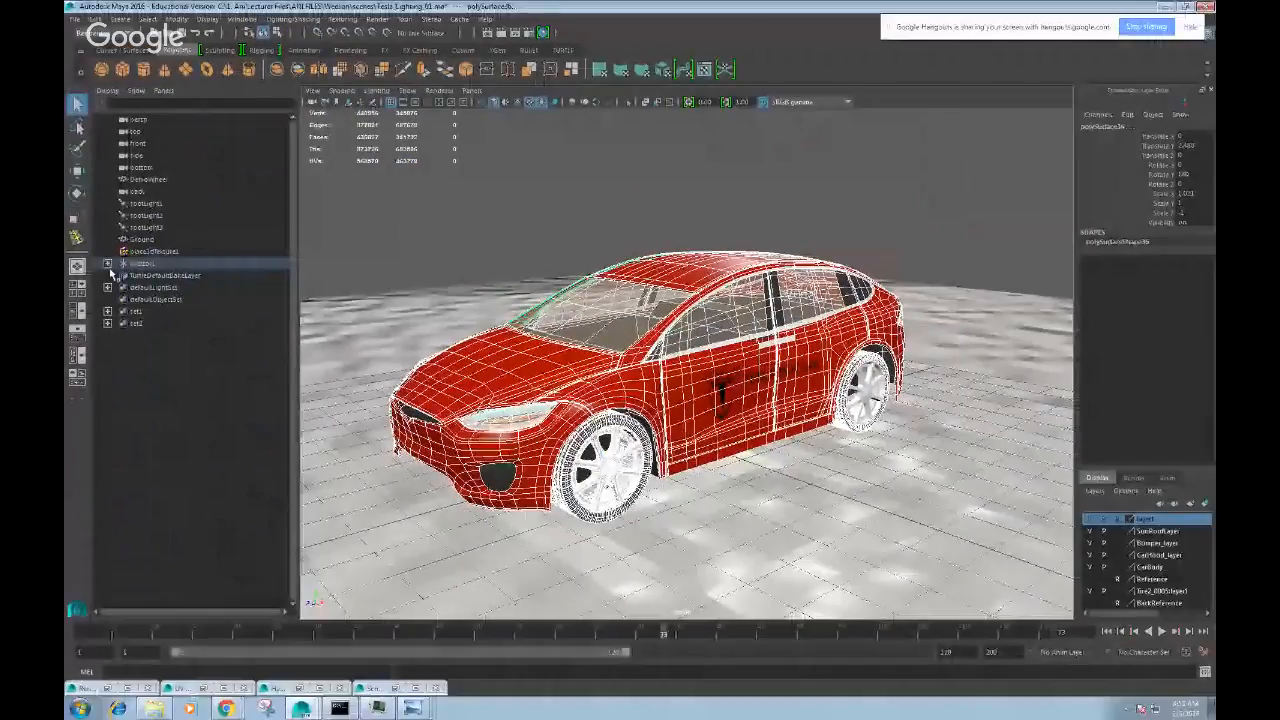
{"action": "left_click", "coordinate": [193, 318], "text": "shift"}
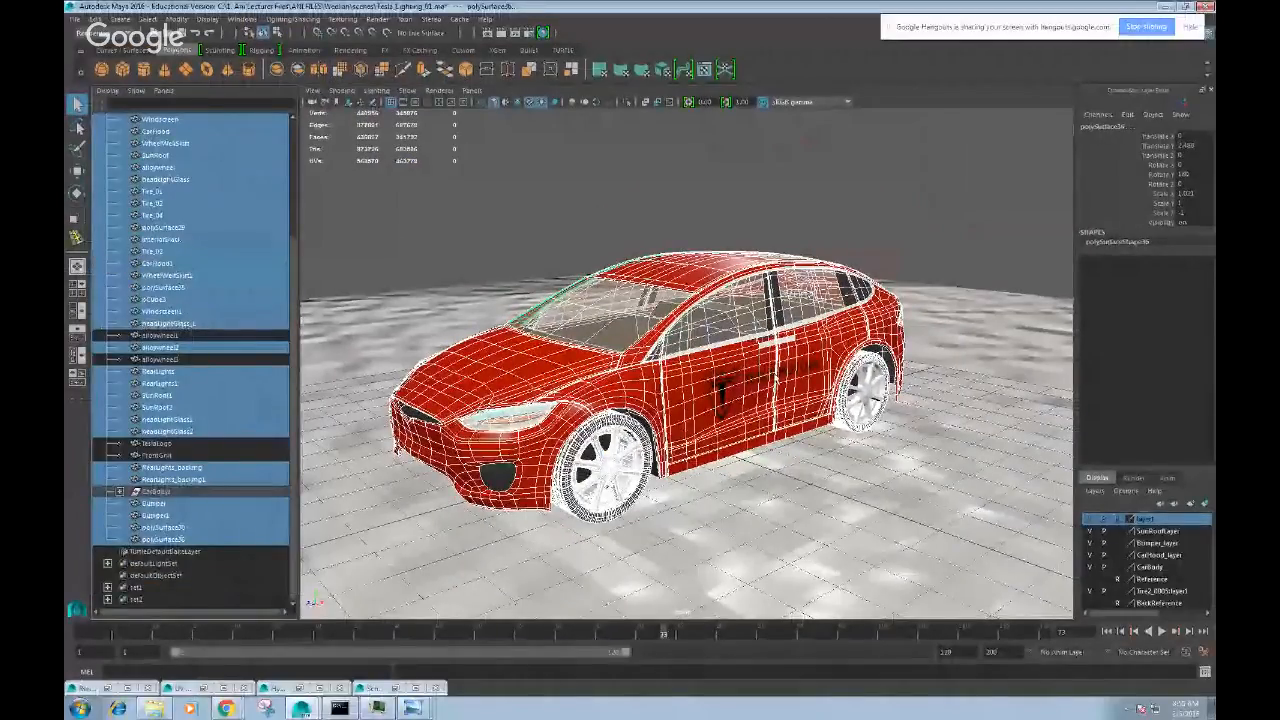
{"action": "scroll", "coordinate": [168, 369], "scroll_direction": "up", "scroll_amount": 4}
{"action": "left_click", "coordinate": [153, 265]}
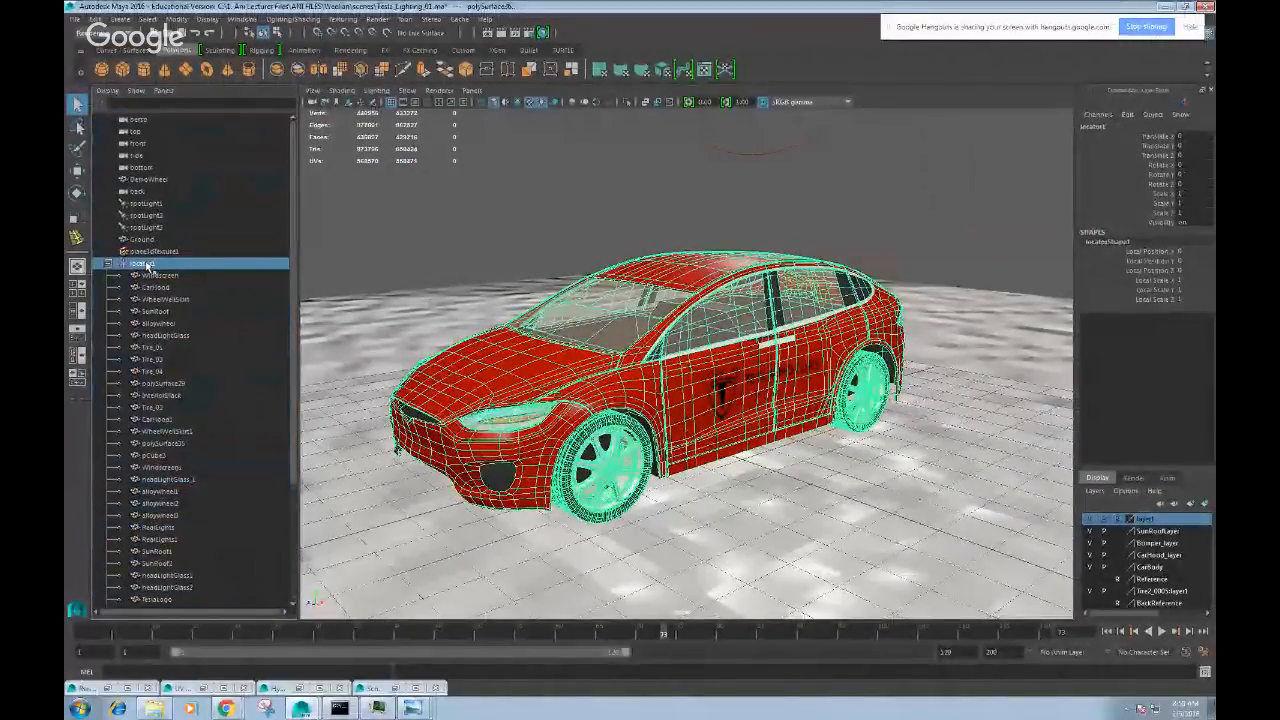
{"action": "left_click", "coordinate": [147, 227]}
{"action": "left_click", "coordinate": [150, 263]}
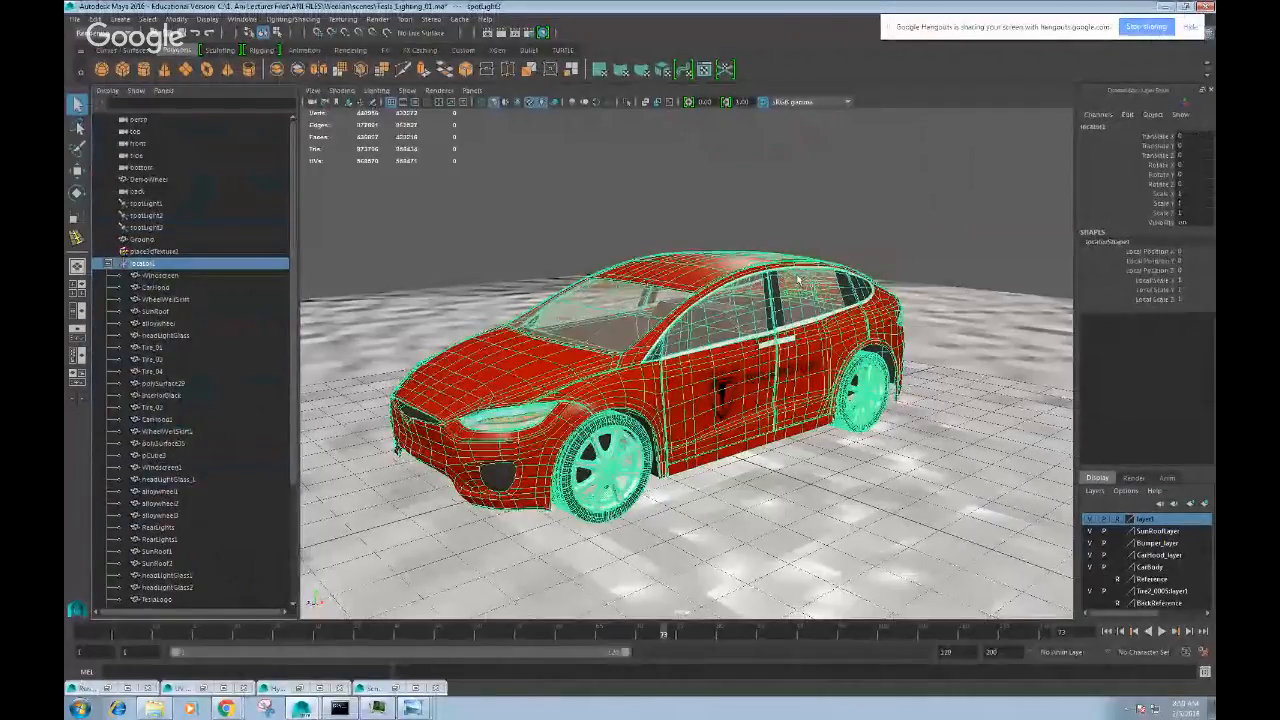
{"action": "left_click_drag", "start_coordinate": [440, 330], "coordinate": [350, 330], "text": "alt"}
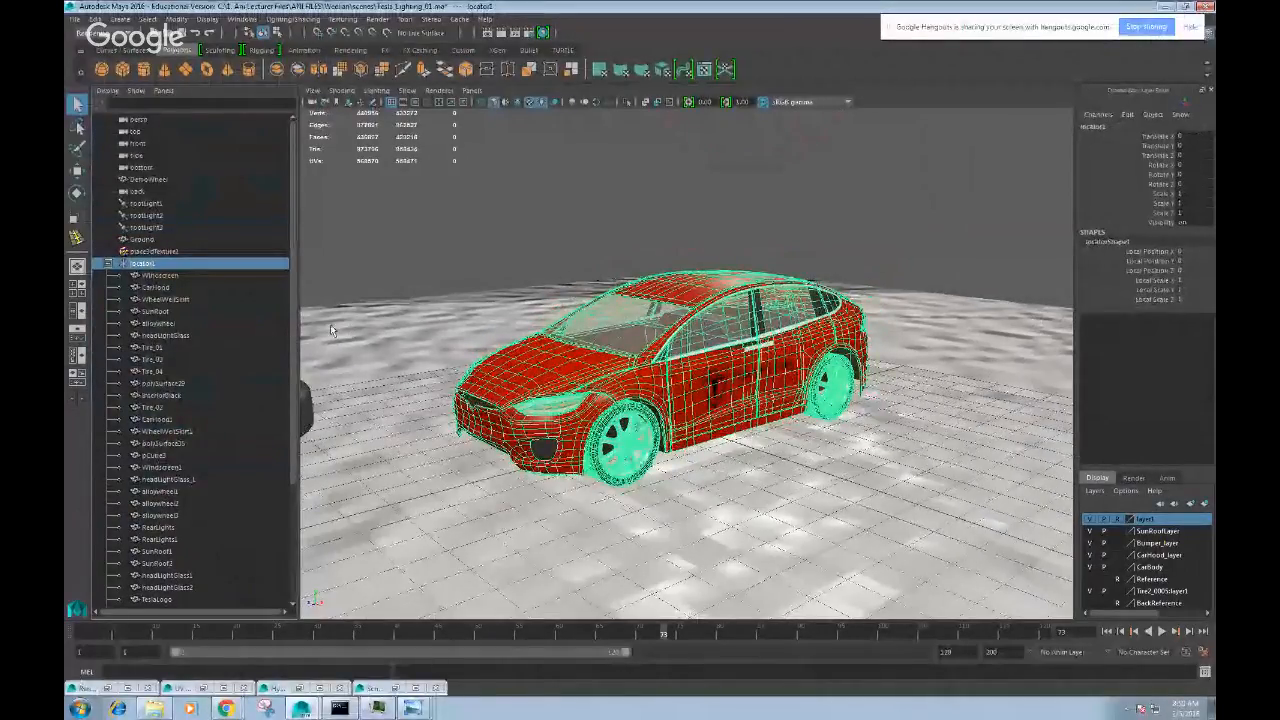
{"action": "left_click_drag", "start_coordinate": [748, 361], "coordinate": [600, 425], "text": "alt"}
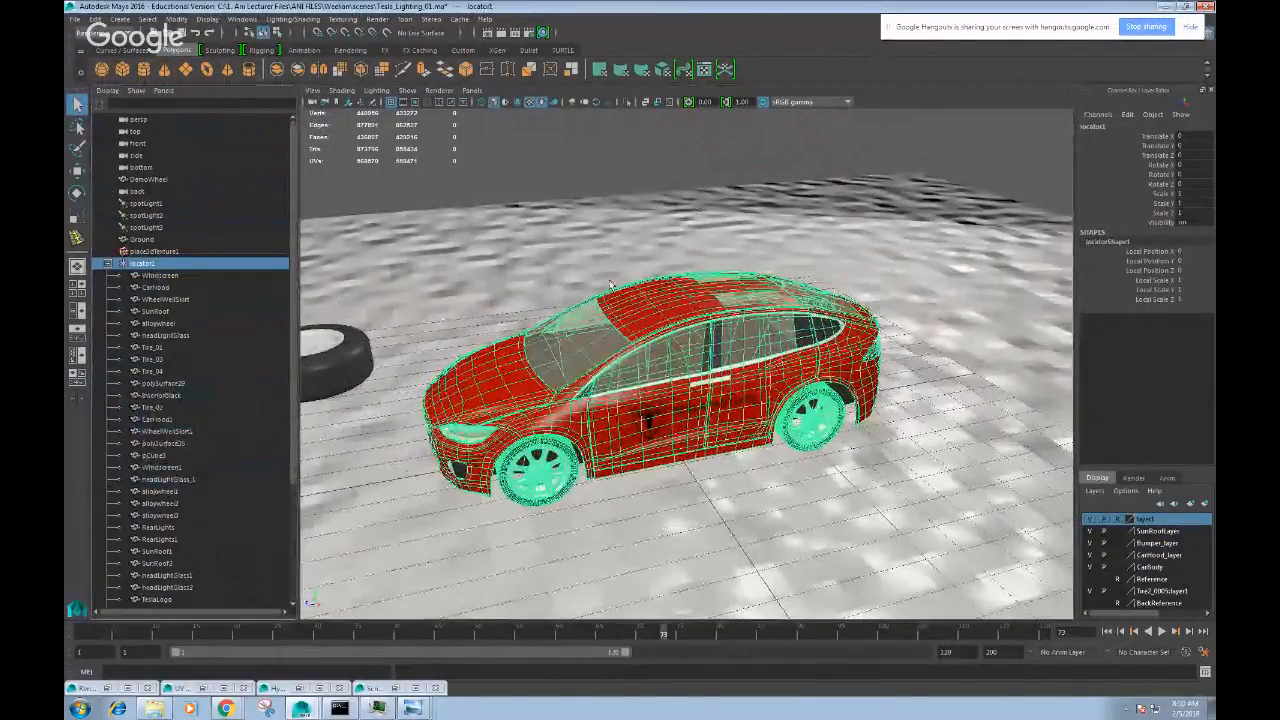
{"action": "key", "text": "e"}
{"action": "mouse_move", "coordinate": [664, 482]}
{"action": "left_mouse_down"}
{"action": "mouse_move", "coordinate": [740, 440]}
{"action": "mouse_move", "coordinate": [690, 460]}
{"action": "mouse_move", "coordinate": [725, 402]}
{"action": "mouse_move", "coordinate": [705, 410]}
{"action": "mouse_move", "coordinate": [745, 390]}
{"action": "left_mouse_up"}
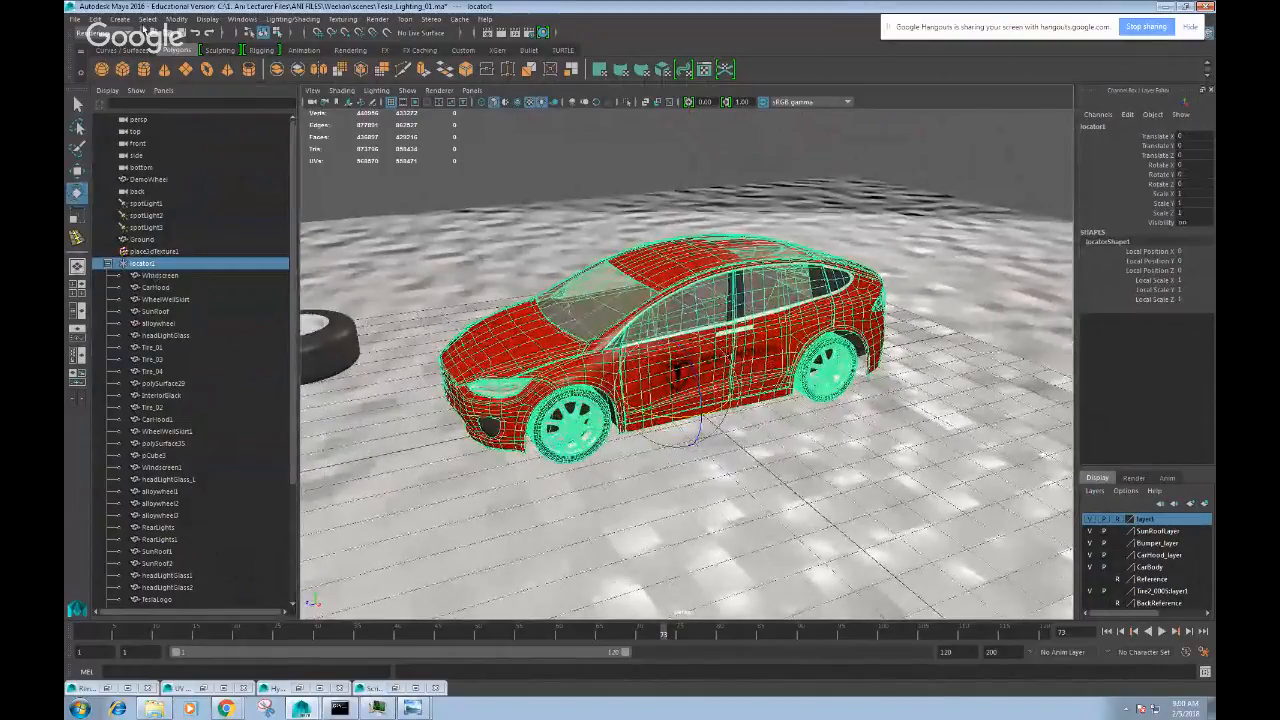
- Create a new single-node camera in the scene
{"action": "left_click", "coordinate": [119, 19]}
{"action": "mouse_move", "coordinate": [150, 109]}
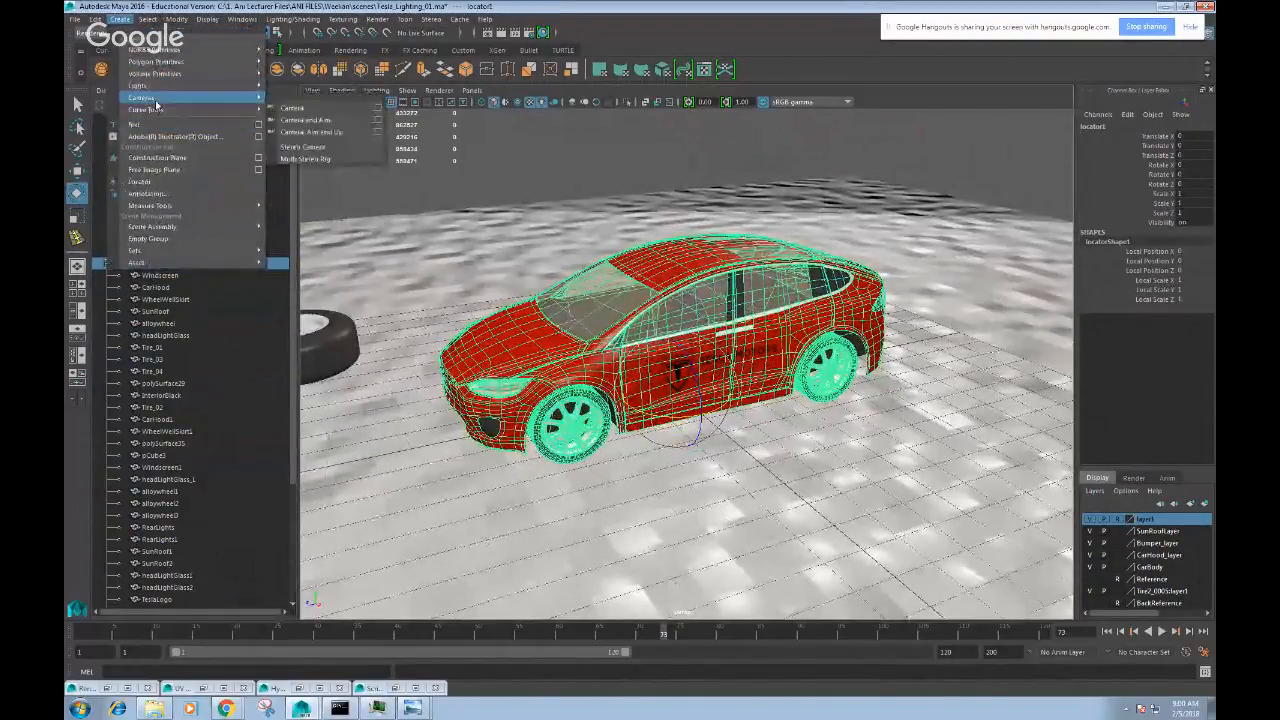
{"action": "left_click", "coordinate": [295, 113]}
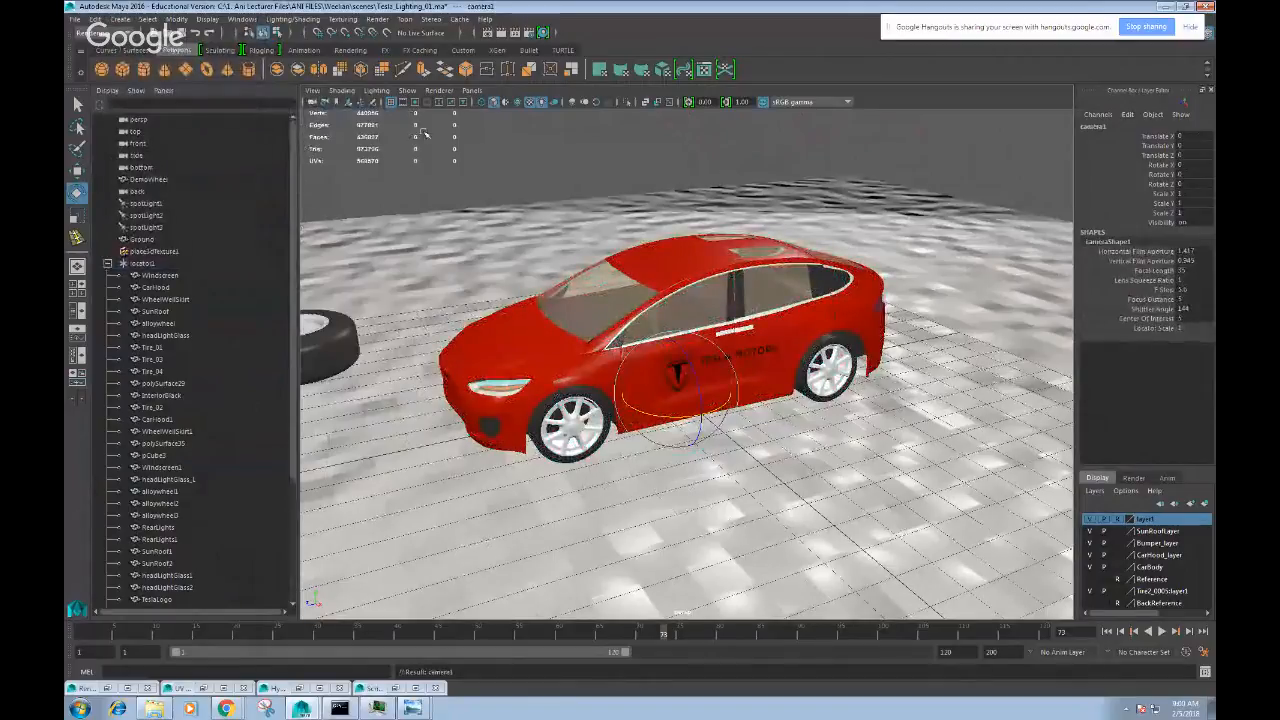
- Look through the new camera and frame the car in a front three-quarter view
{"action": "left_click", "coordinate": [471, 90]}
{"action": "mouse_move", "coordinate": [567, 104]}
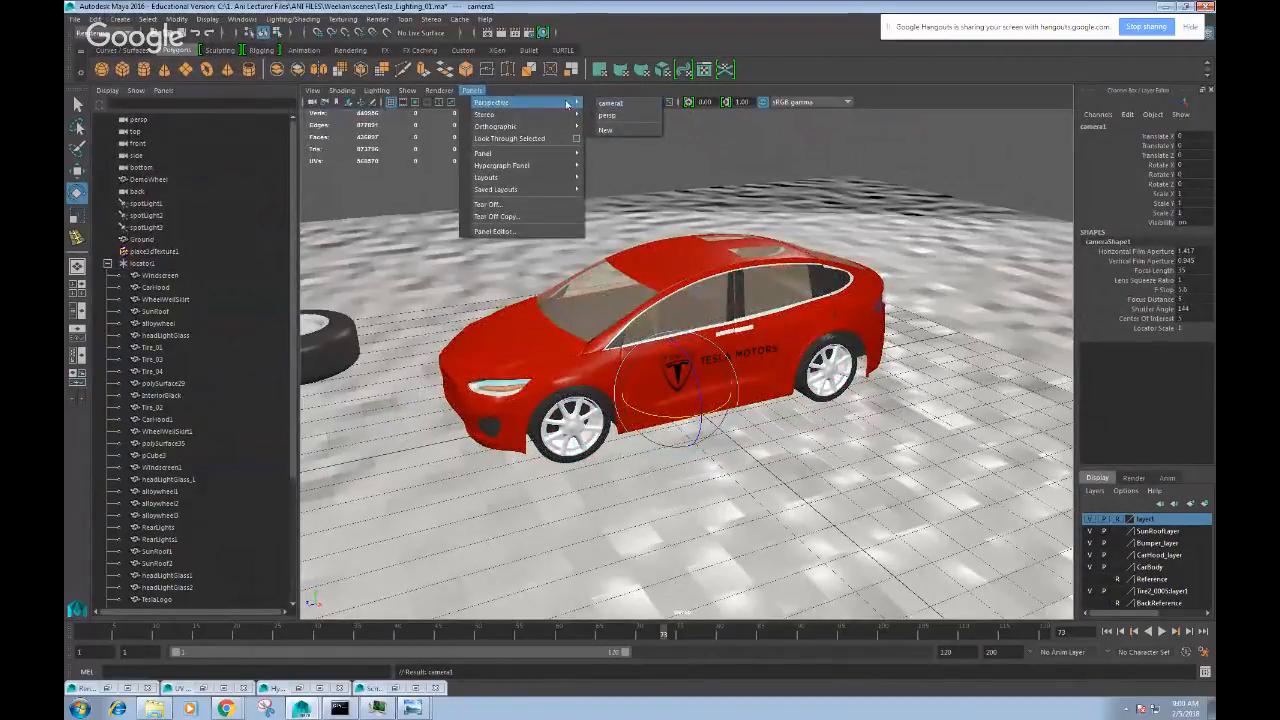
{"action": "left_click", "coordinate": [611, 104]}
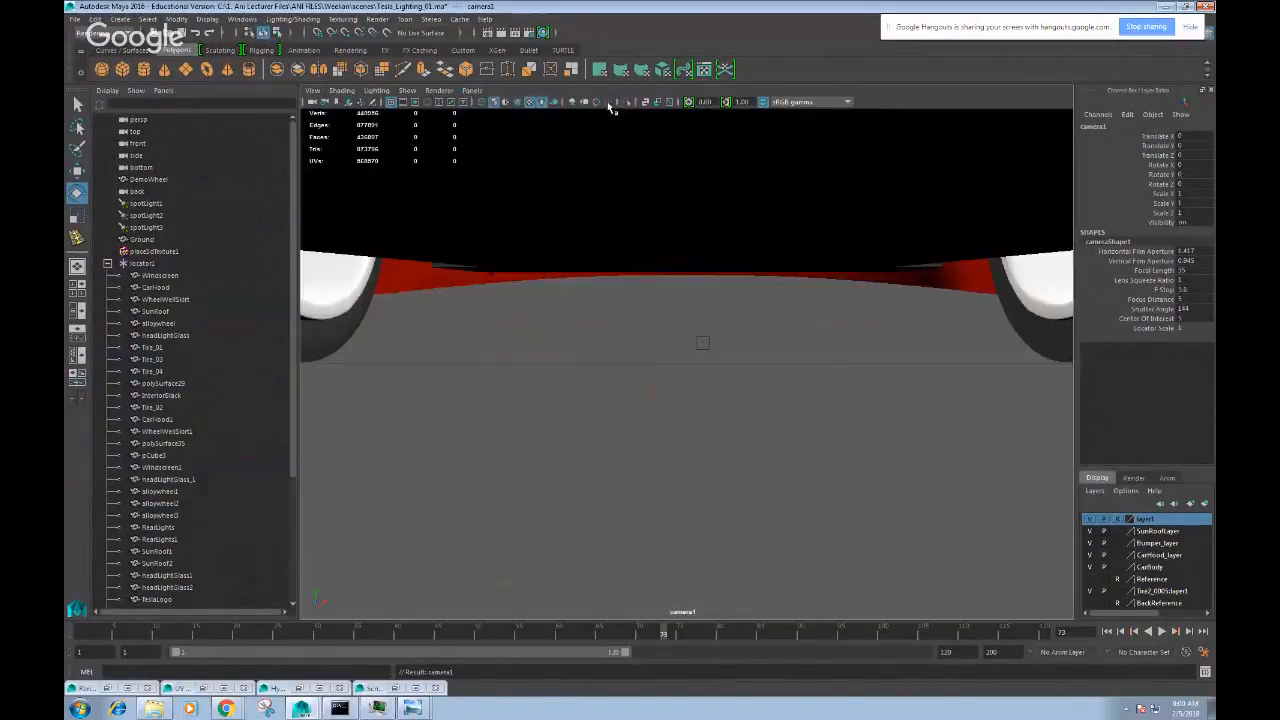
{"action": "left_click_drag", "start_coordinate": [802, 346], "coordinate": [943, 275], "text": "alt"}
- Delete the Ground plane and the DemoWheel model beside the car
{"action": "left_click", "coordinate": [958, 307]}
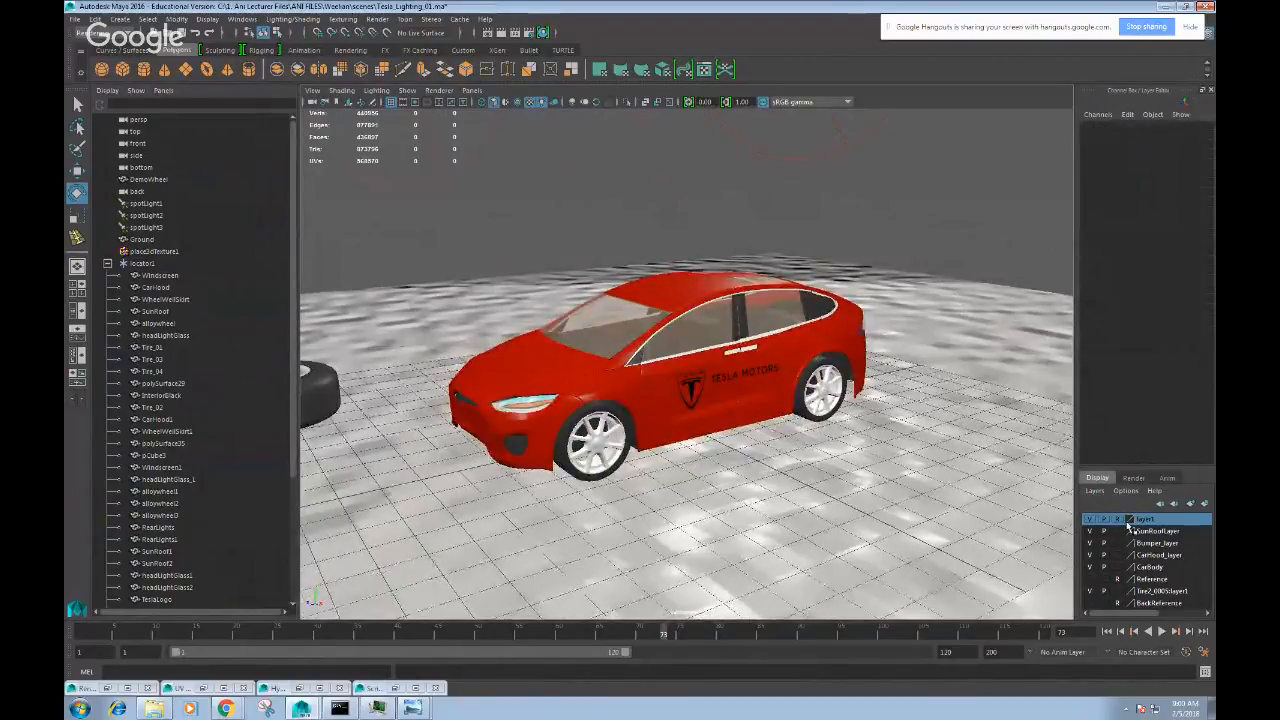
{"action": "left_click", "coordinate": [986, 313]}
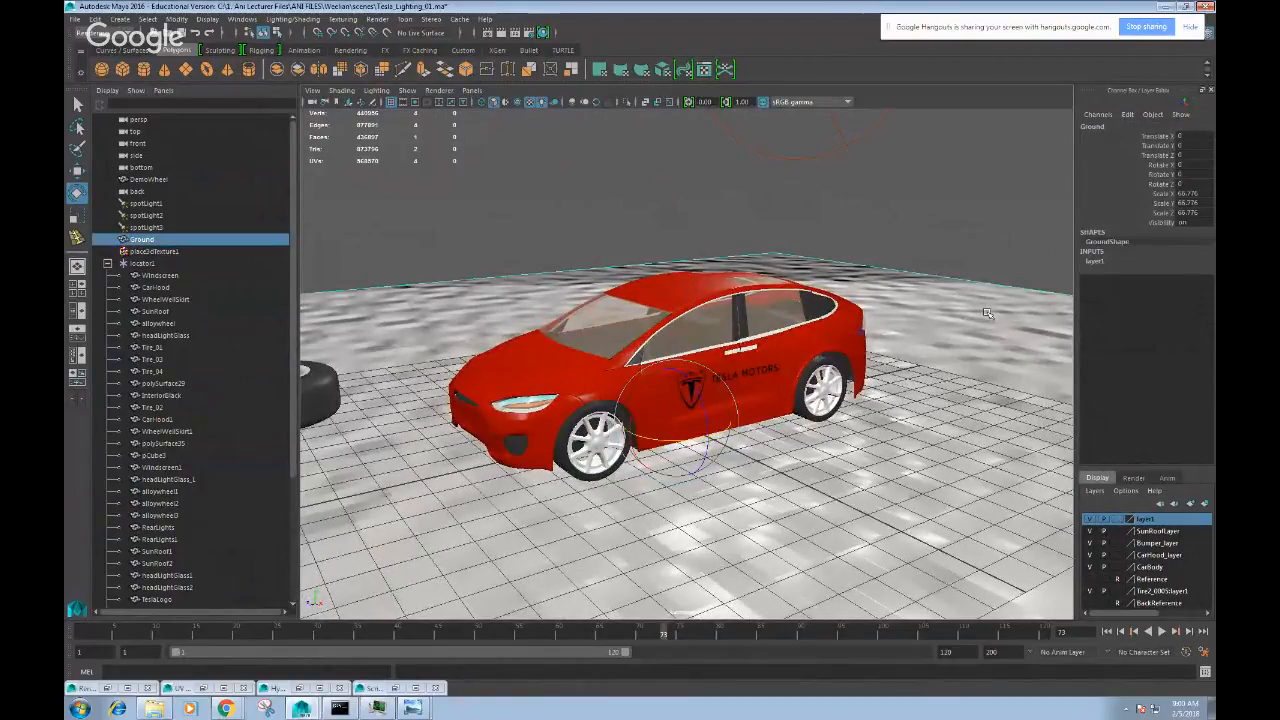
{"action": "key", "text": "Delete"}
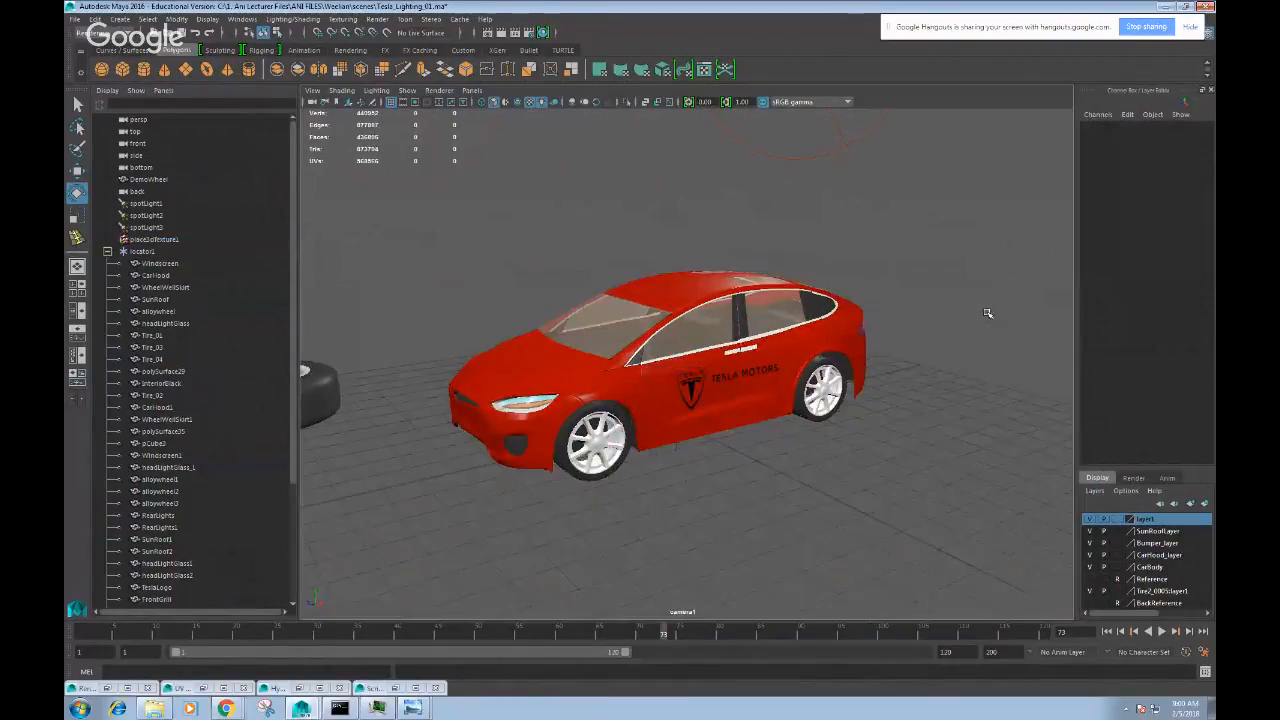
{"action": "left_click", "coordinate": [323, 381]}
{"action": "key", "text": "Delete"}
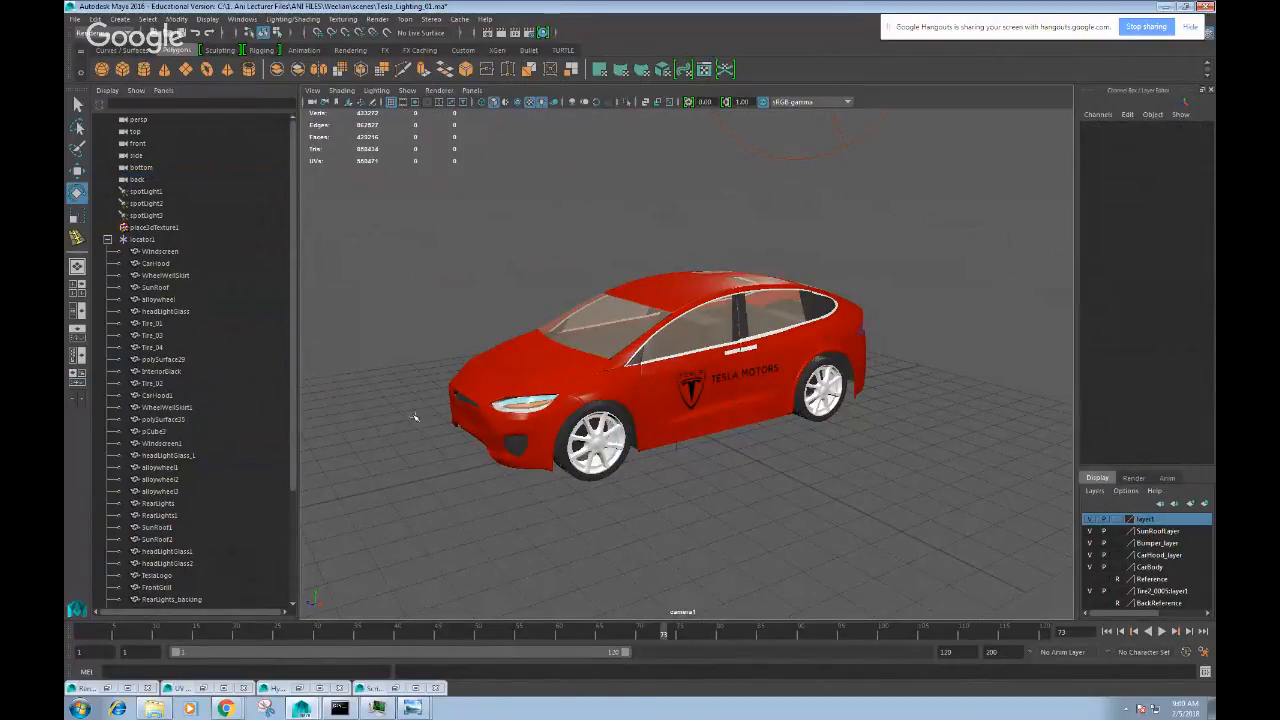
- Create a polygon plane under the car and scale it uniformly to about 24.9
{"action": "right_click", "coordinate": [390, 404], "text": "shift"}
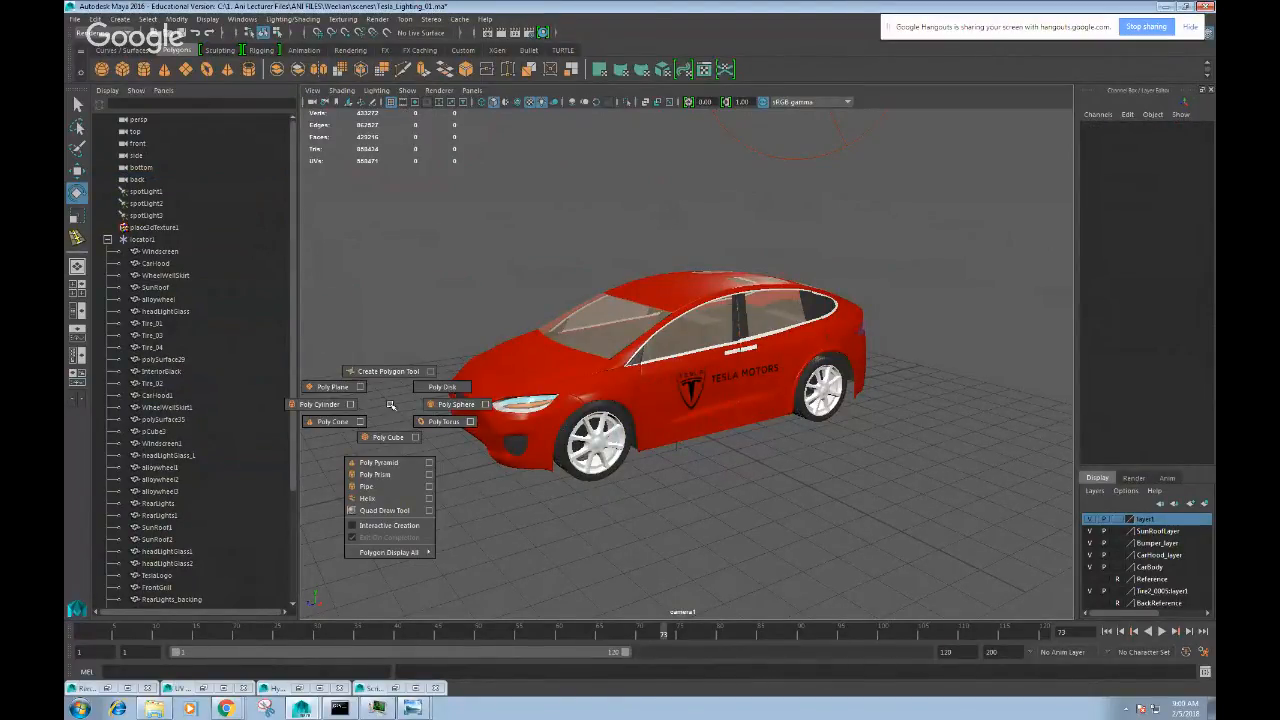
{"action": "left_click", "coordinate": [333, 386]}
{"action": "key", "text": "r"}
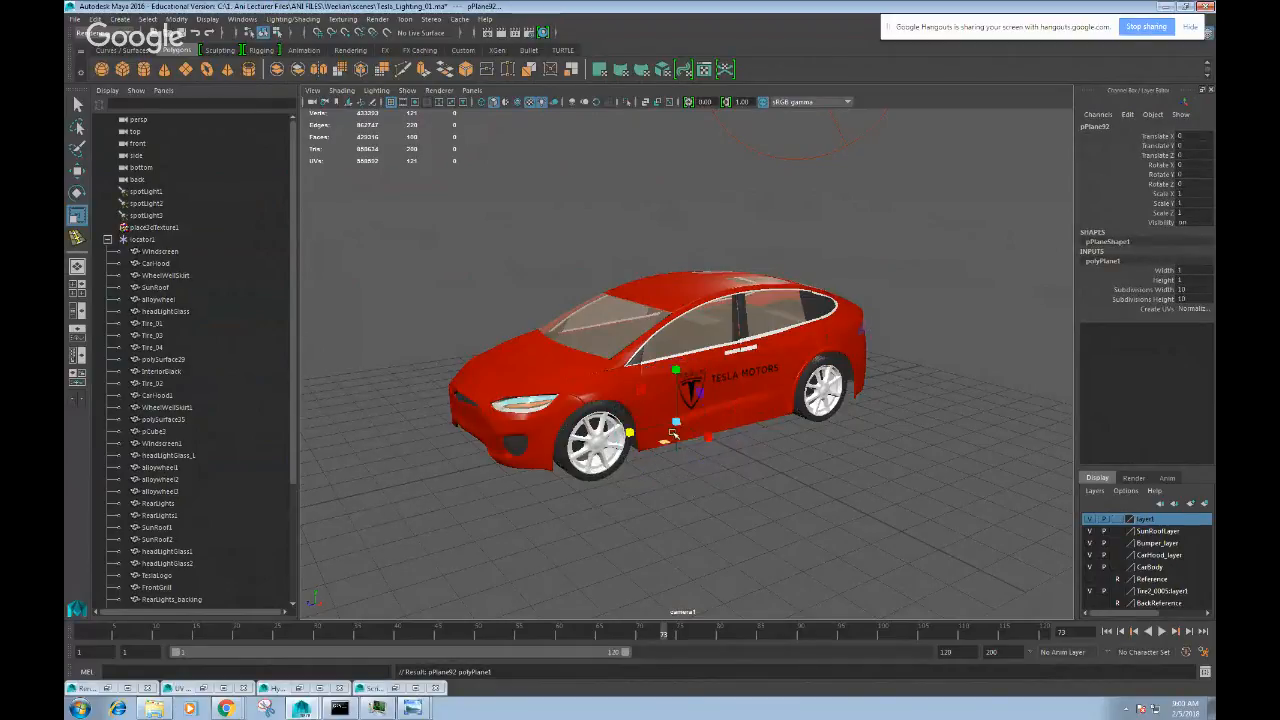
{"action": "left_click_drag", "start_coordinate": [677, 425], "coordinate": [720, 420]}
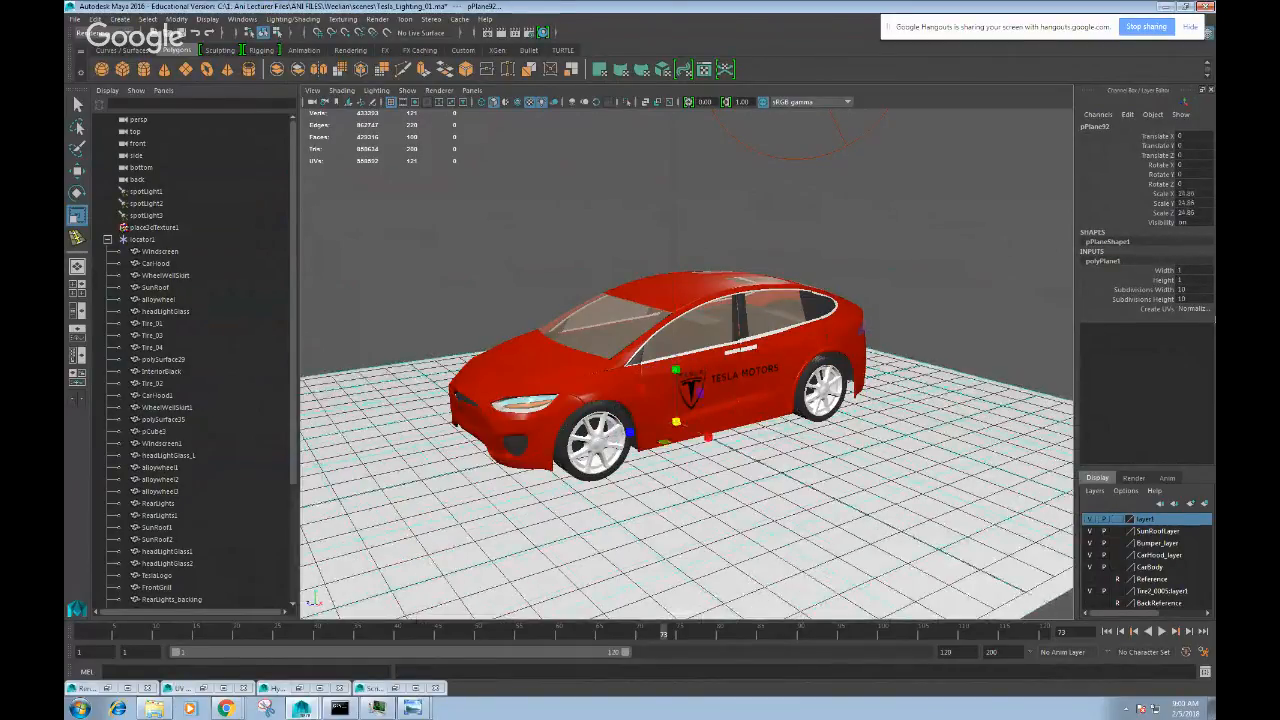
- Set the new plane's width and height subdivisions to 1, and deselect it
{"action": "left_click", "coordinate": [1149, 292]}
{"action": "left_click_drag", "start_coordinate": [1149, 299], "coordinate": [1151, 304]}
{"action": "middle_click_drag", "start_coordinate": [1012, 353], "coordinate": [906, 364]}
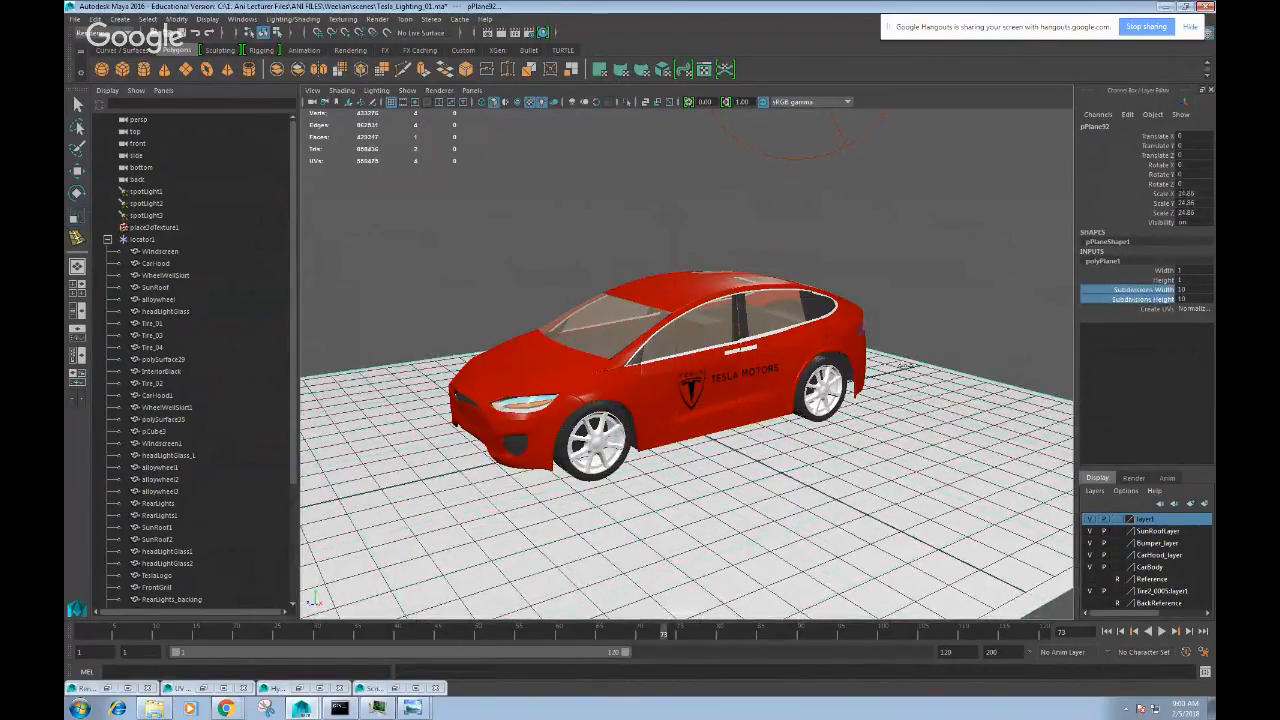
{"action": "left_click", "coordinate": [1158, 291]}
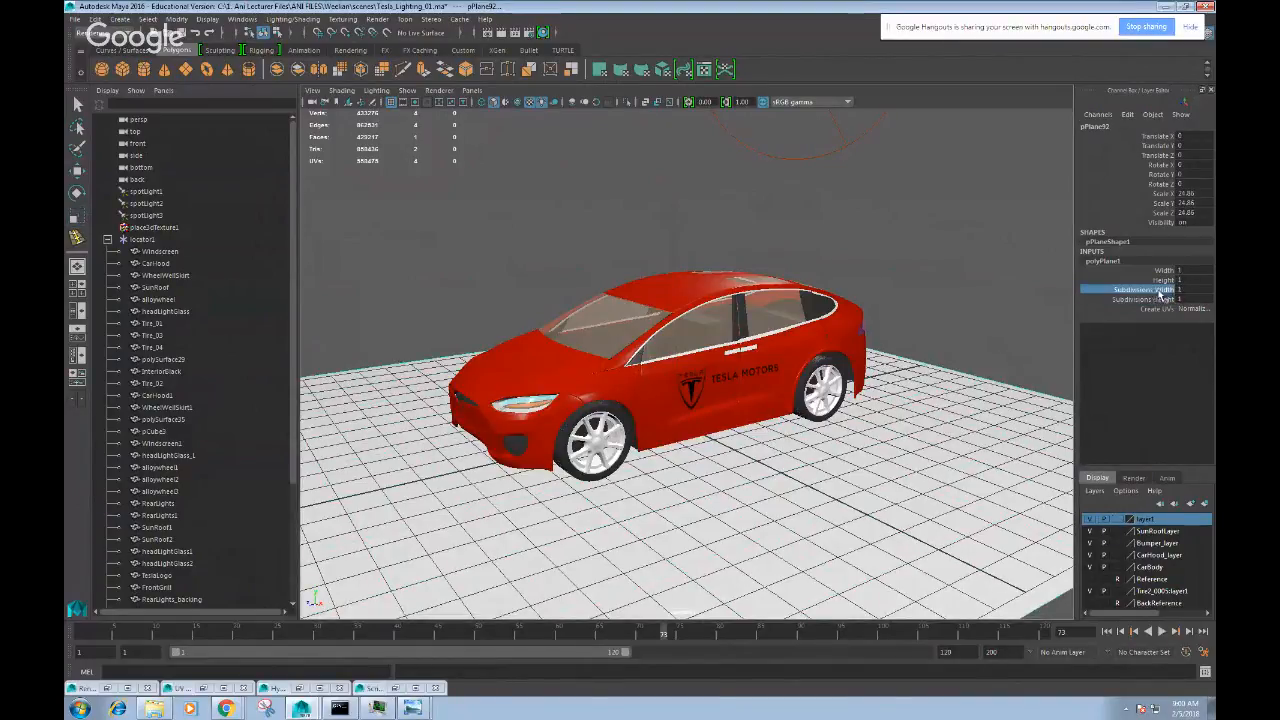
{"action": "left_click", "coordinate": [982, 288]}
{"action": "key", "text": "w"}
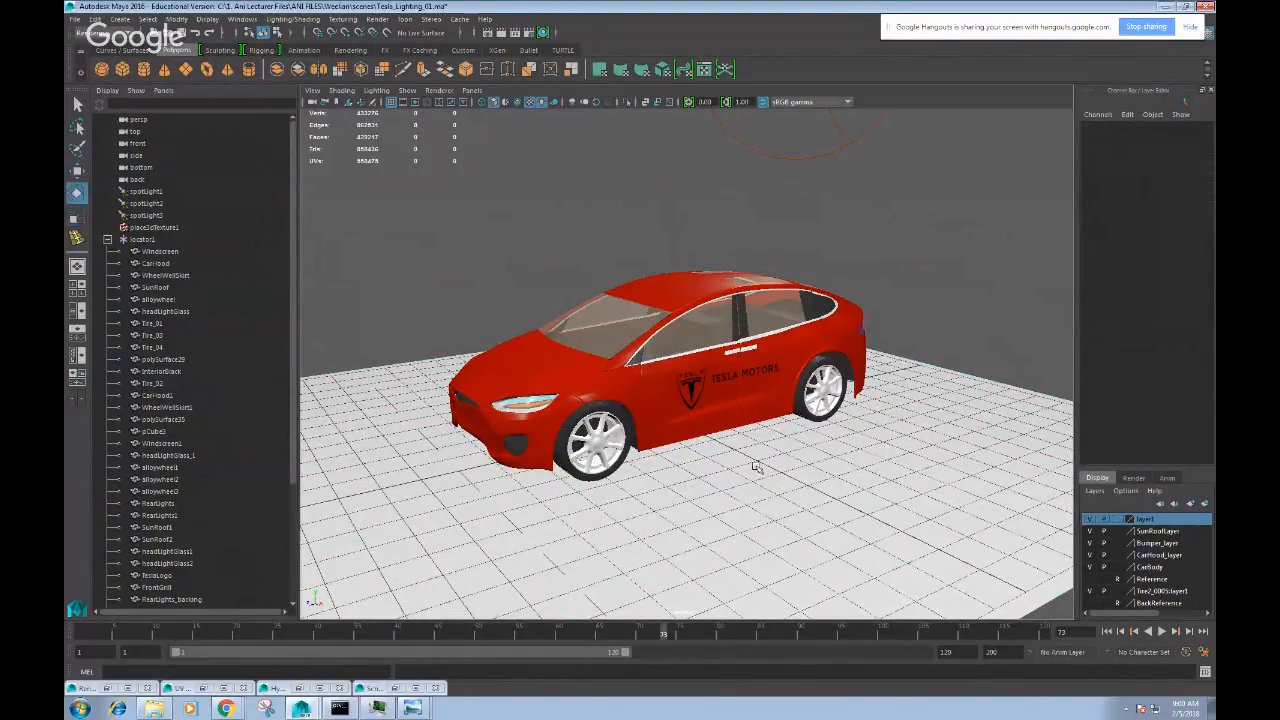
- Scale the ground plane up uniformly to about 84.3 so it extends far beyond the car
{"action": "key", "text": "r"}
{"action": "left_click", "coordinate": [766, 502]}
{"action": "key", "text": "f"}
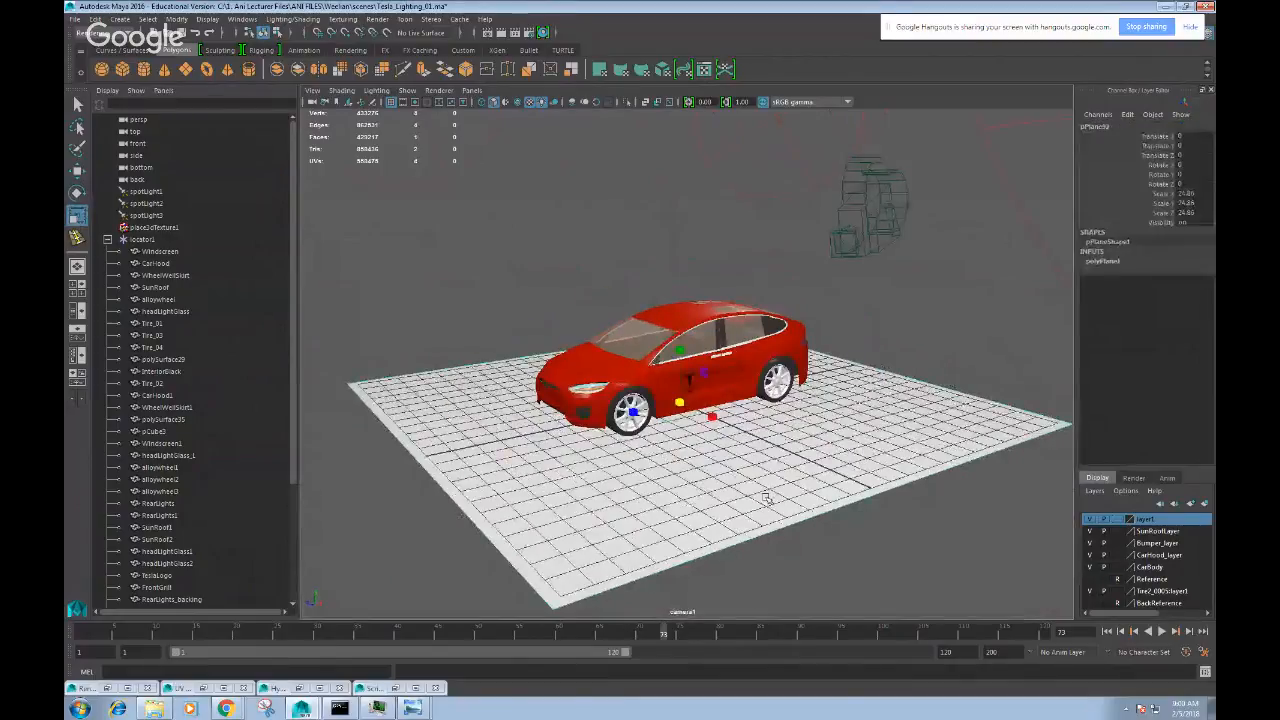
{"action": "left_click_drag", "start_coordinate": [684, 403], "coordinate": [920, 497]}
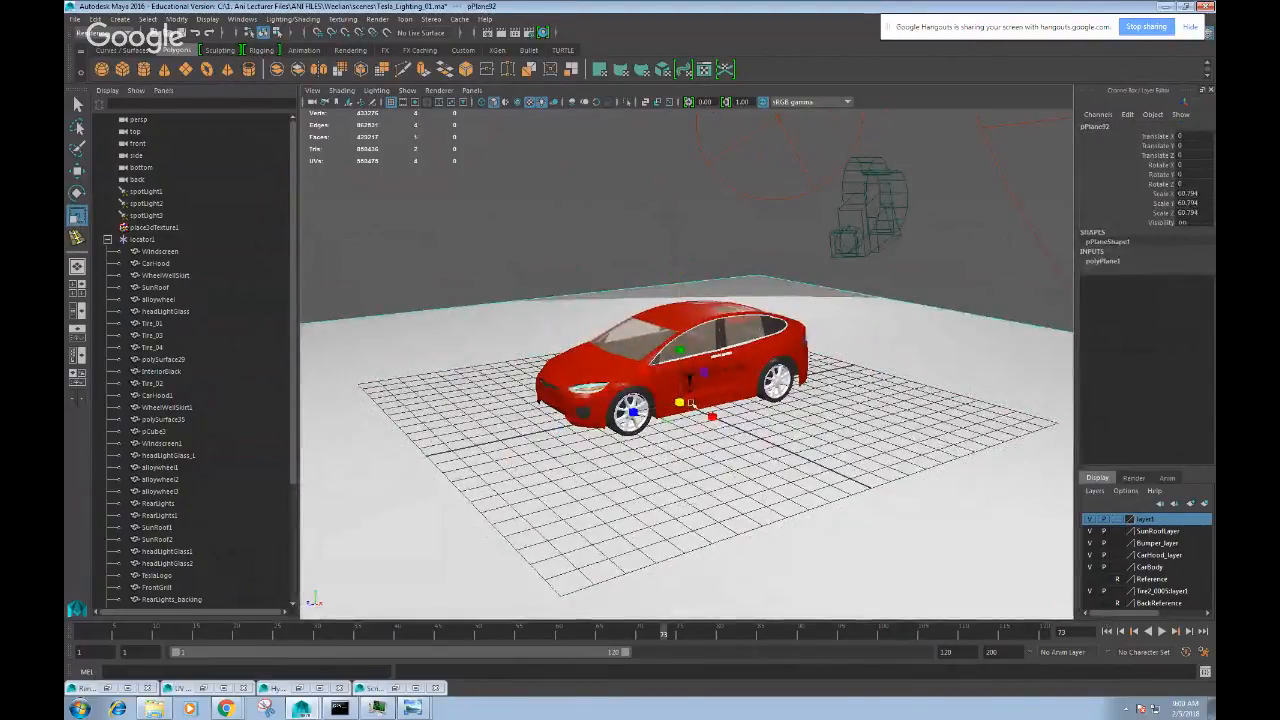
{"action": "left_click_drag", "start_coordinate": [680, 403], "coordinate": [1026, 589]}
- Insert two parallel edge loops across the ground plane near its back edge, behind the car
{"action": "right_click_drag", "start_coordinate": [1026, 589], "coordinate": [809, 471], "text": "alt"}
{"action": "left_click_drag", "start_coordinate": [809, 471], "coordinate": [818, 242], "text": "alt"}
{"action": "right_click_drag", "start_coordinate": [806, 261], "coordinate": [817, 327]}
{"action": "left_click", "coordinate": [810, 251]}
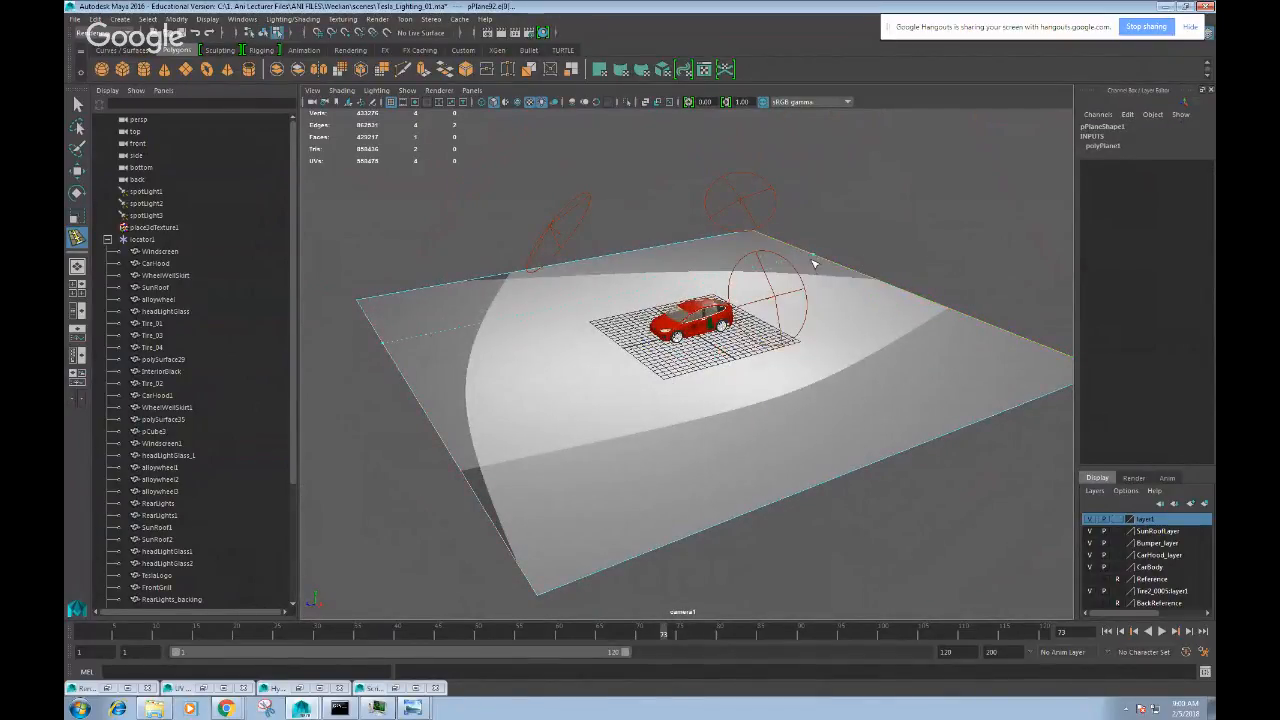
{"action": "left_click", "coordinate": [814, 264]}
{"action": "left_click_drag", "start_coordinate": [843, 272], "coordinate": [846, 272]}
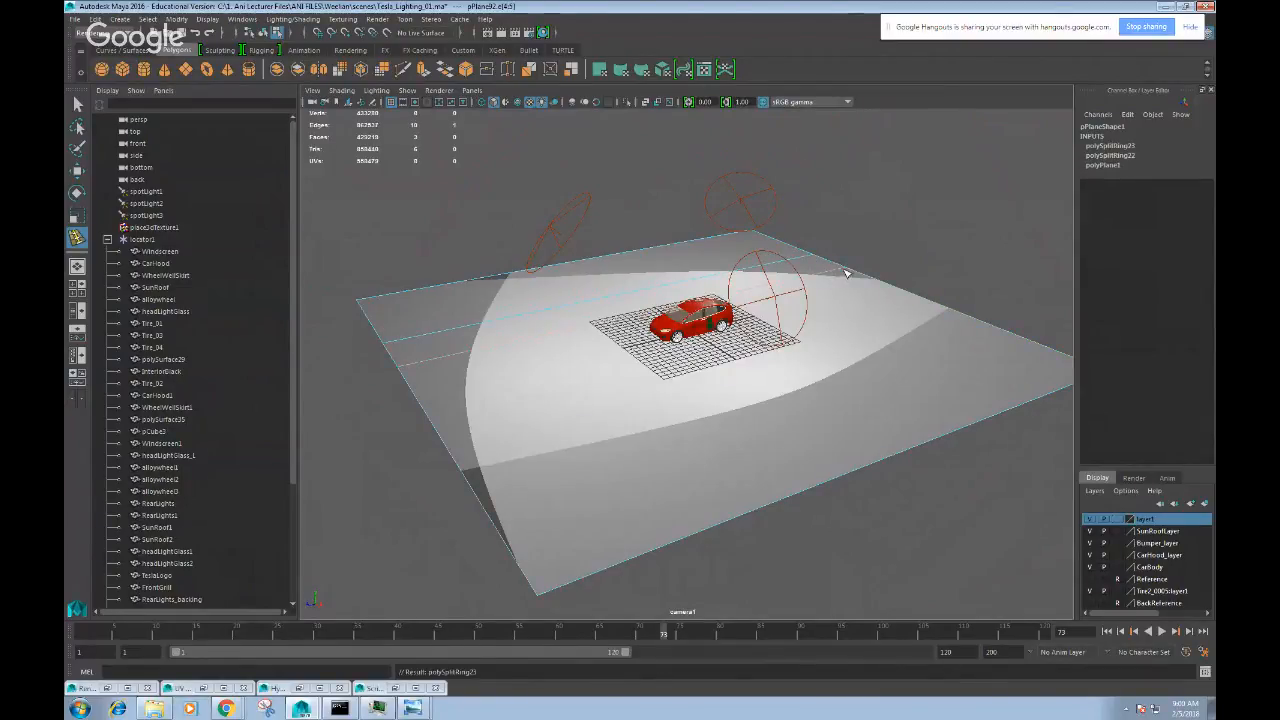
- Raise the plane's back edge and the edge loop next to it to form an upright backdrop wall
{"action": "key", "text": "q"}
{"action": "right_click_drag", "start_coordinate": [735, 246], "coordinate": [748, 210]}
{"action": "left_click", "coordinate": [679, 246]}
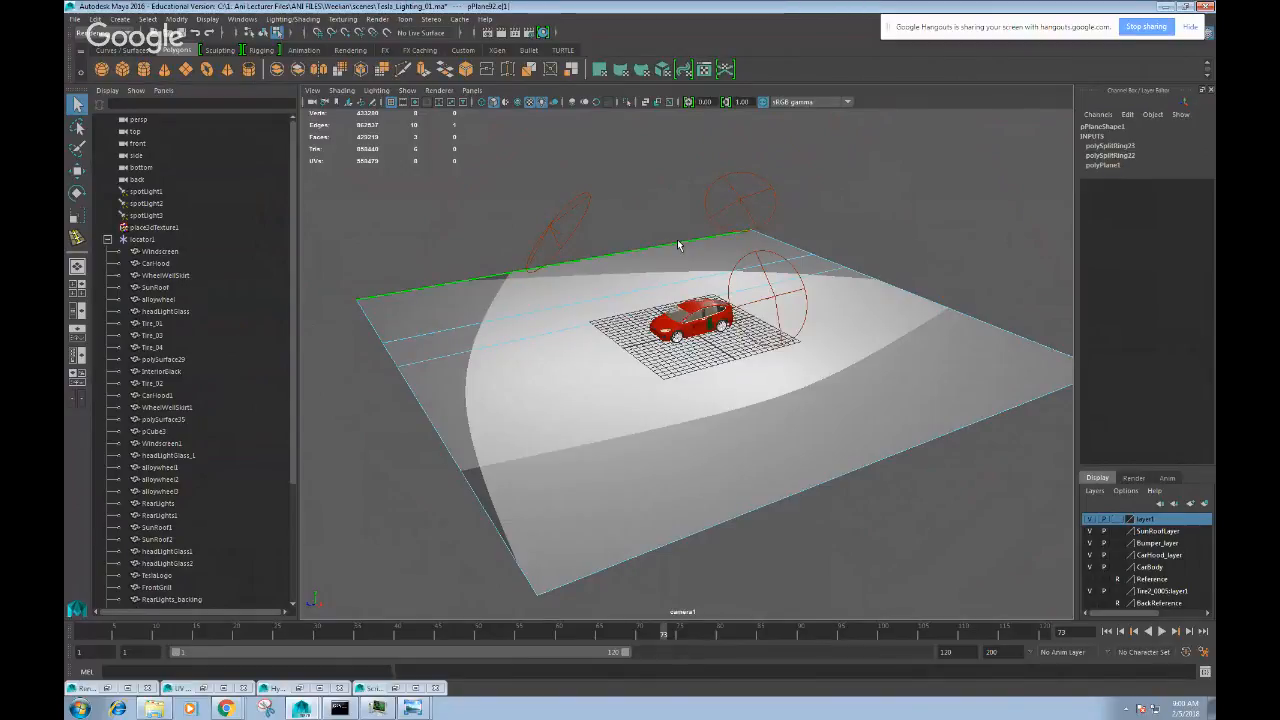
{"action": "key", "text": "w"}
{"action": "left_click_drag", "start_coordinate": [577, 215], "coordinate": [608, 244]}
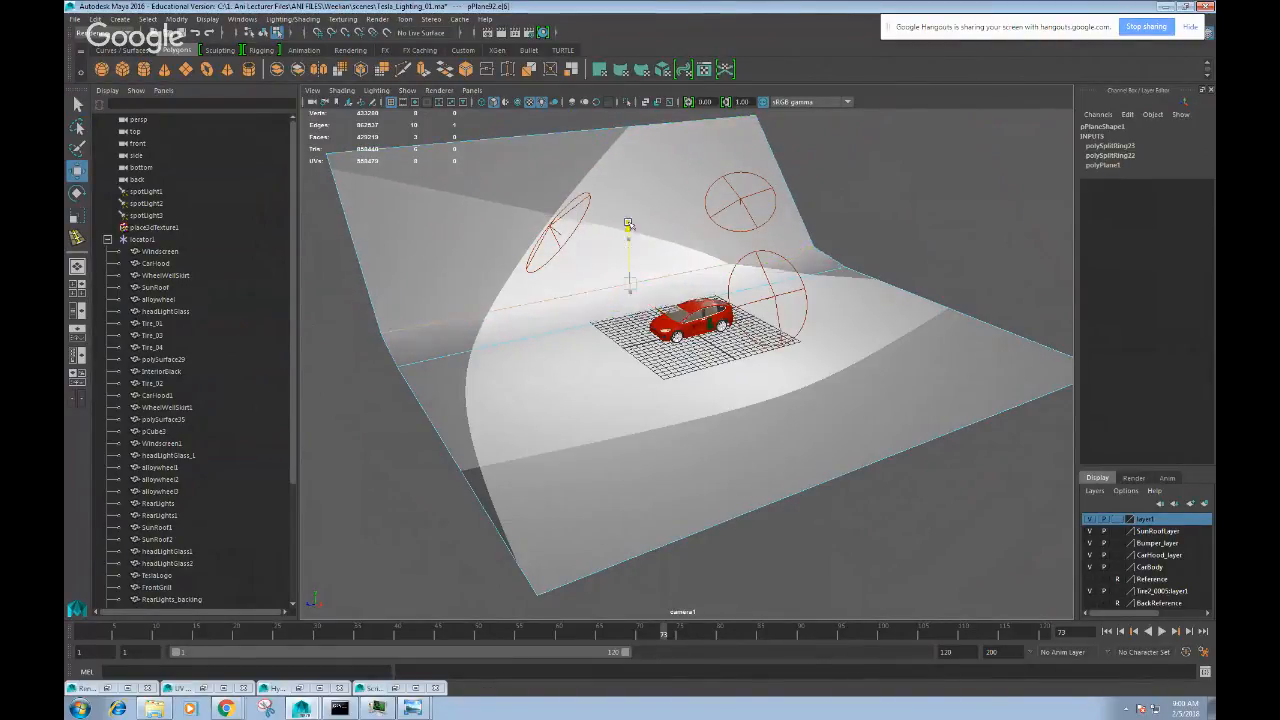
{"action": "left_click", "coordinate": [620, 135]}
{"action": "left_click_drag", "start_coordinate": [620, 135], "coordinate": [778, 242]}
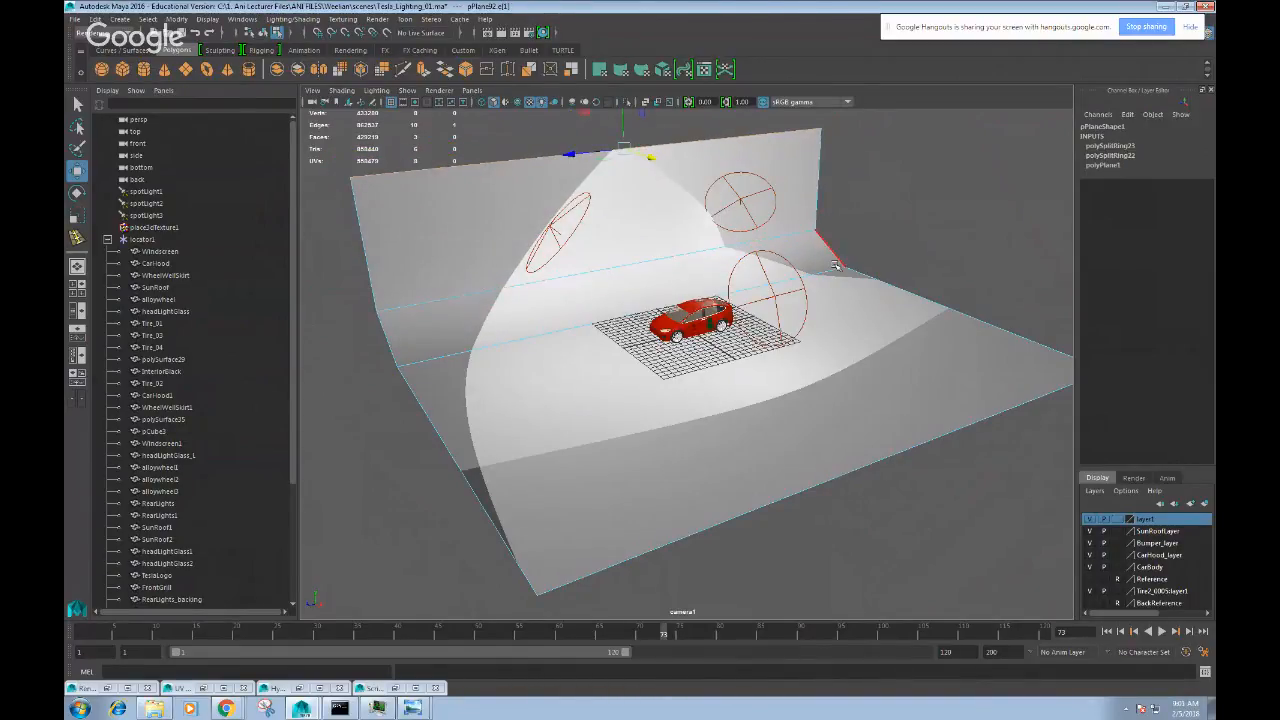
- Raise the upper edge loop at the wall's base slightly and turn on smooth mesh preview for the backdrop
{"action": "left_click", "coordinate": [797, 236]}
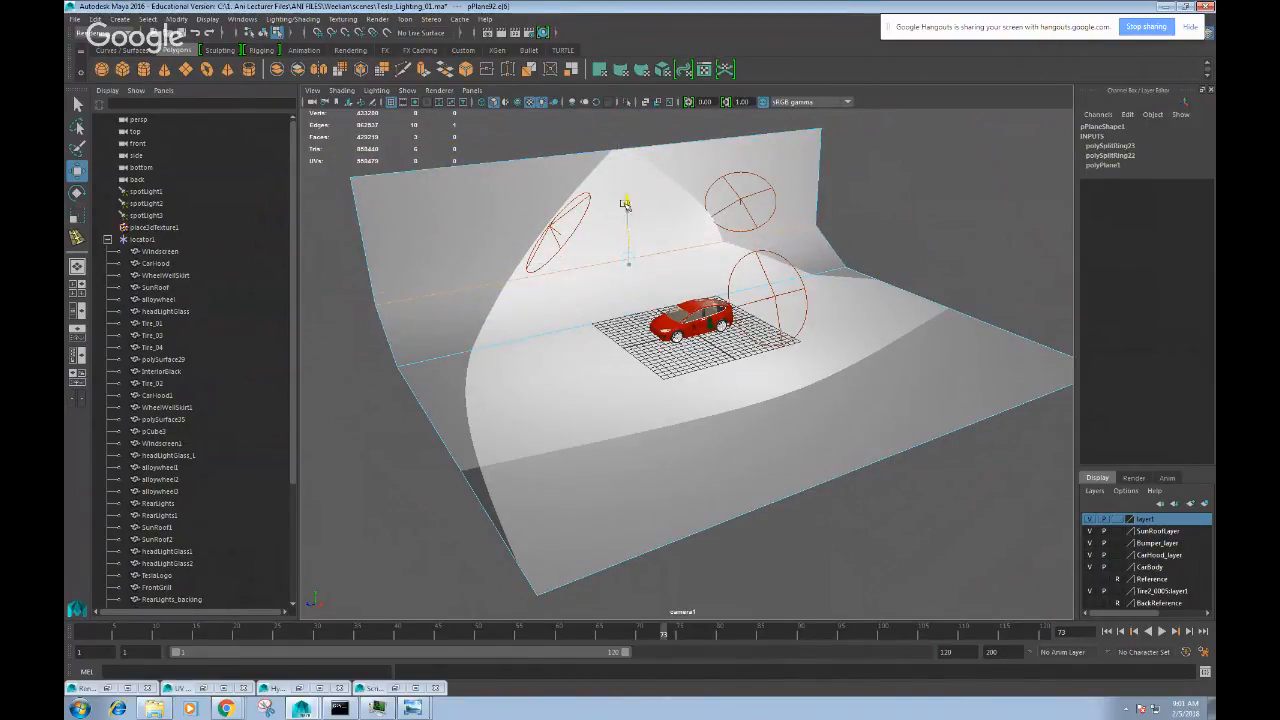
{"action": "key", "text": "F8"}
{"action": "key", "text": "3"}
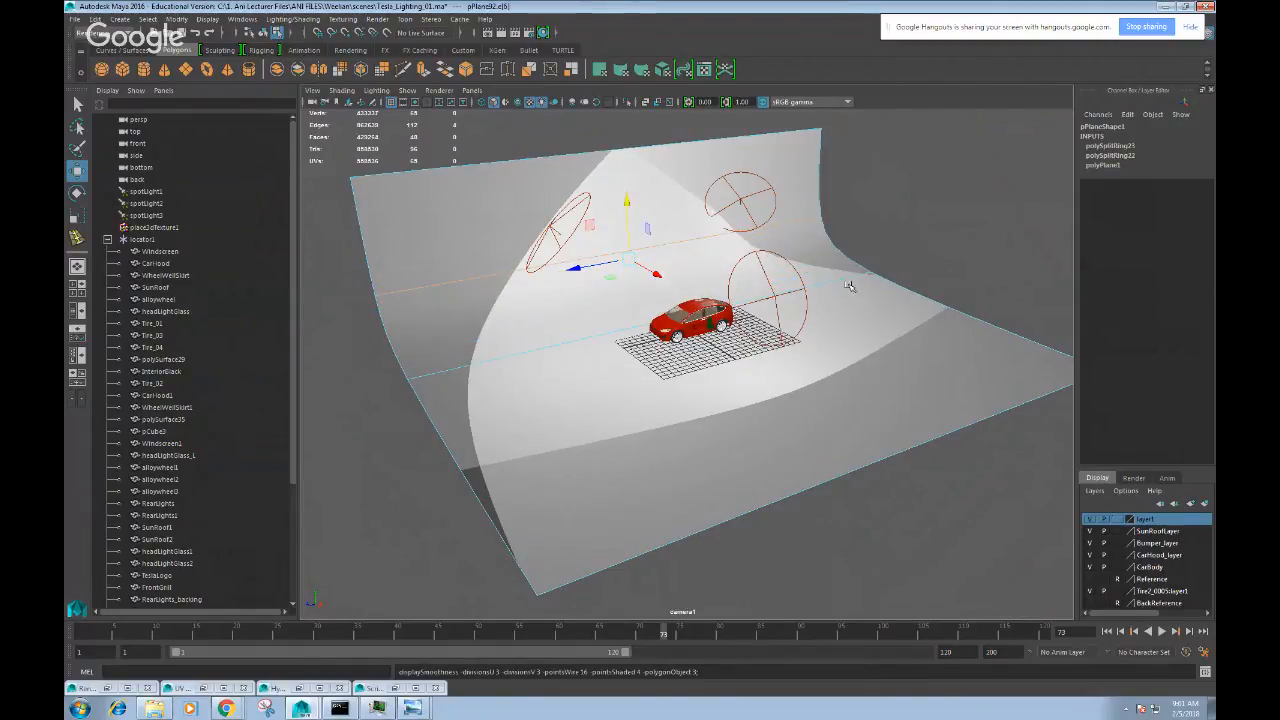
- Return the backdrop to object mode and move it along X to about -10.7
{"action": "left_click_drag", "start_coordinate": [855, 286], "coordinate": [843, 281], "text": "alt"}
{"action": "right_click_drag", "start_coordinate": [843, 281], "coordinate": [889, 329], "text": "alt"}
{"action": "middle_click_drag", "start_coordinate": [889, 329], "coordinate": [868, 450], "text": "alt"}
{"action": "left_click_drag", "start_coordinate": [868, 450], "coordinate": [852, 422], "text": "alt"}
{"action": "right_click_drag", "start_coordinate": [800, 390], "coordinate": [884, 341]}
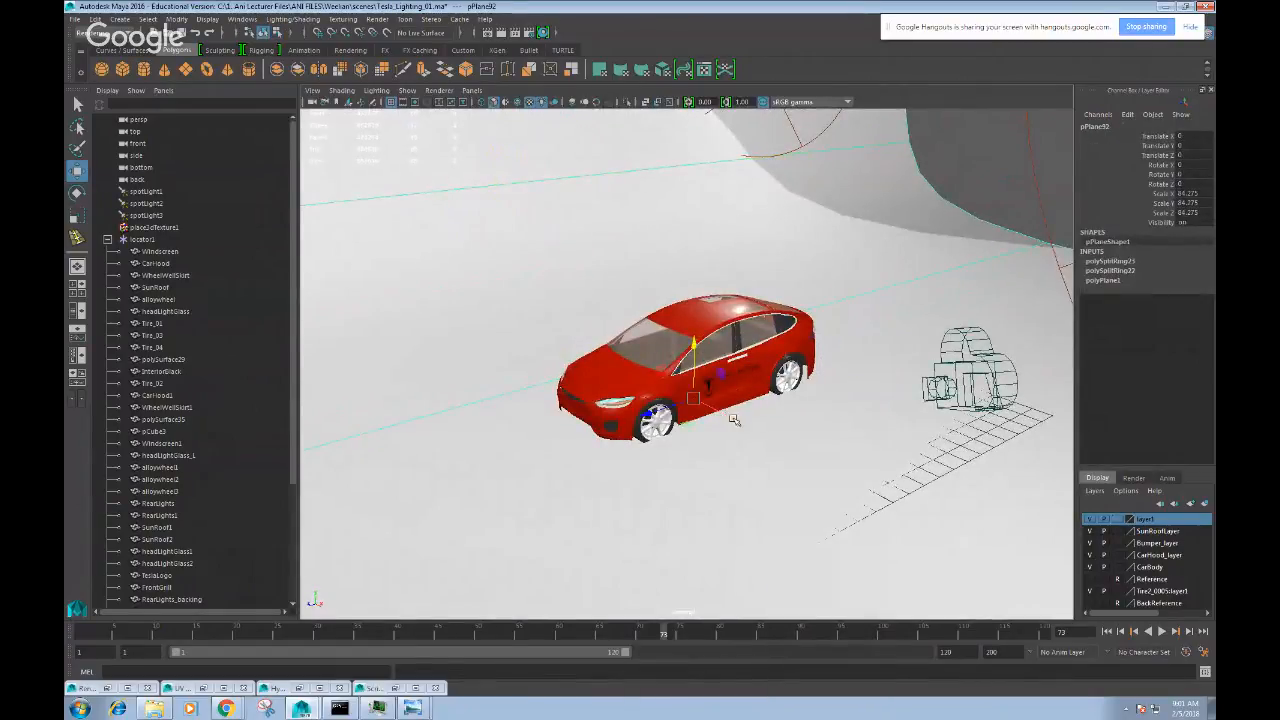
{"action": "left_click_drag", "start_coordinate": [728, 418], "coordinate": [614, 340]}
{"action": "scroll", "coordinate": [692, 343], "scroll_direction": "down", "scroll_amount": 4}
- Rotate the backdrop about -27 degrees around Y so its wall stands squarely behind the car in the camera view
{"action": "right_click_drag", "start_coordinate": [692, 343], "coordinate": [785, 390], "text": "alt"}
{"action": "left_click_drag", "start_coordinate": [785, 390], "coordinate": [608, 358], "text": "alt"}
{"action": "key", "text": "e"}
{"action": "middle_click_drag", "start_coordinate": [762, 383], "coordinate": [690, 410], "text": "alt"}
{"action": "right_click_drag", "start_coordinate": [690, 410], "coordinate": [746, 420], "text": "alt"}
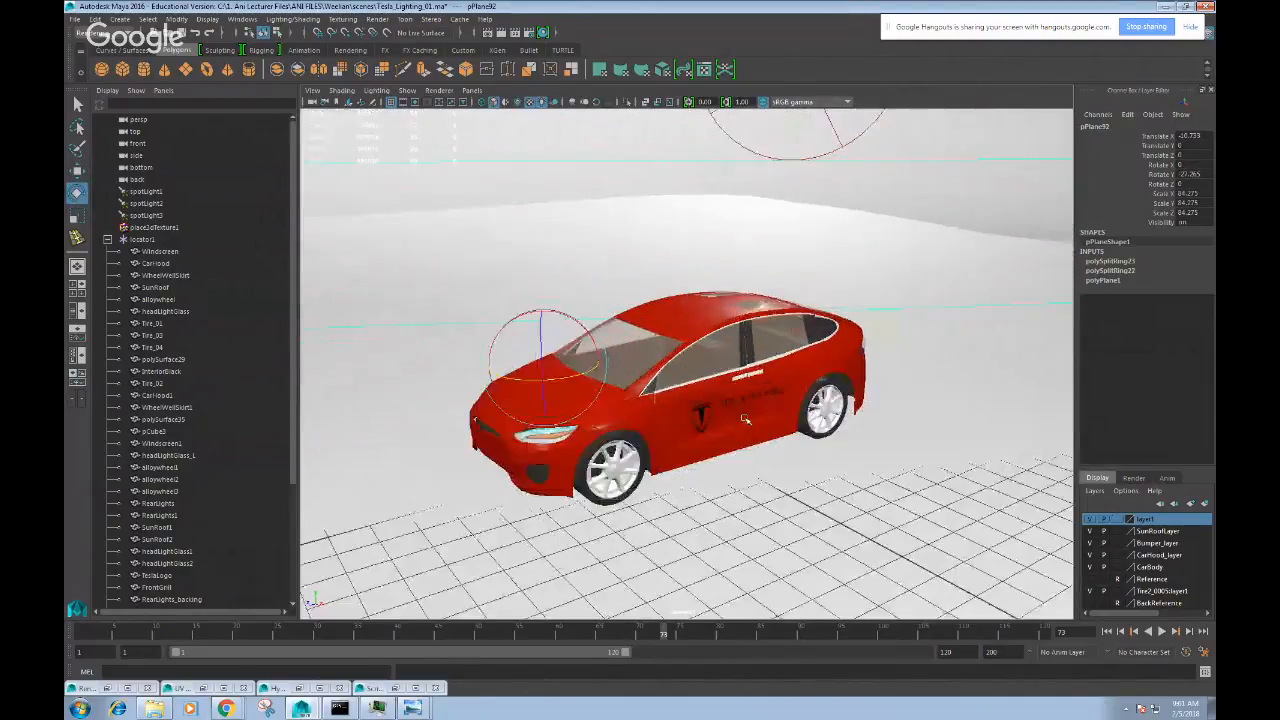
- Turn on the resolution gate in the camera view
{"action": "middle_click_drag", "start_coordinate": [746, 420], "coordinate": [783, 386], "text": "alt"}
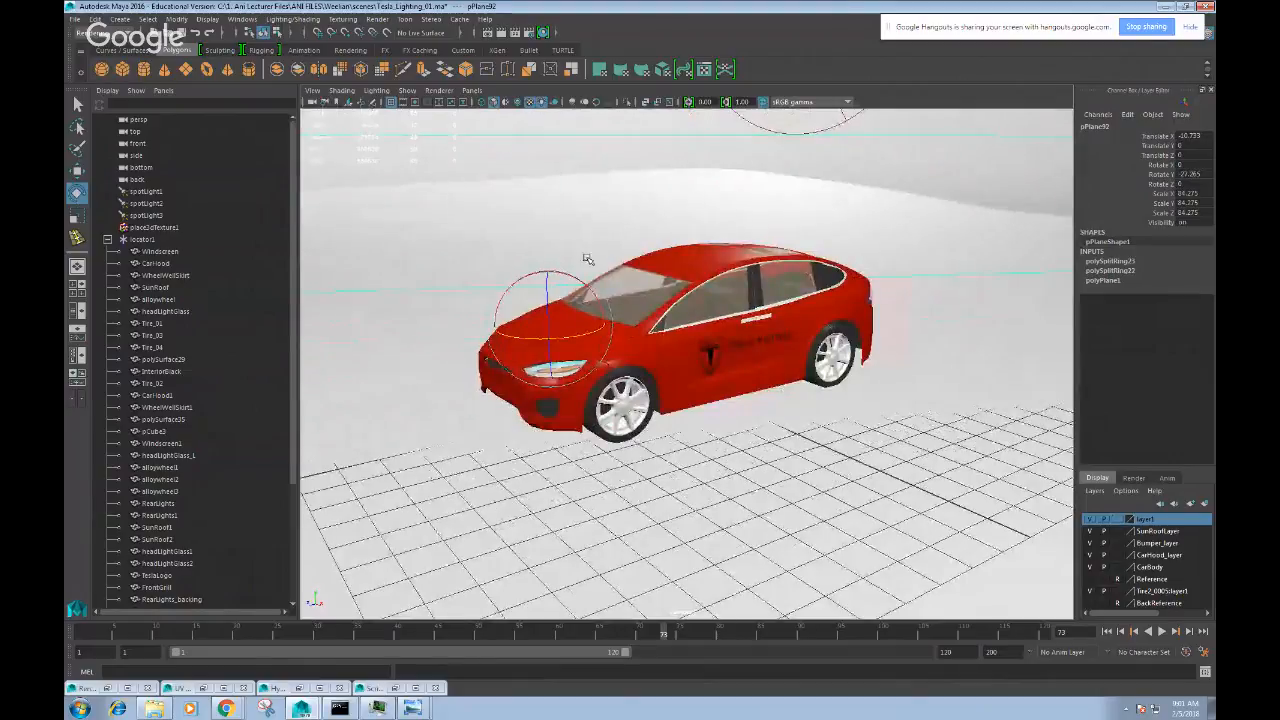
{"action": "left_click", "coordinate": [314, 91]}
{"action": "mouse_move", "coordinate": [376, 272]}
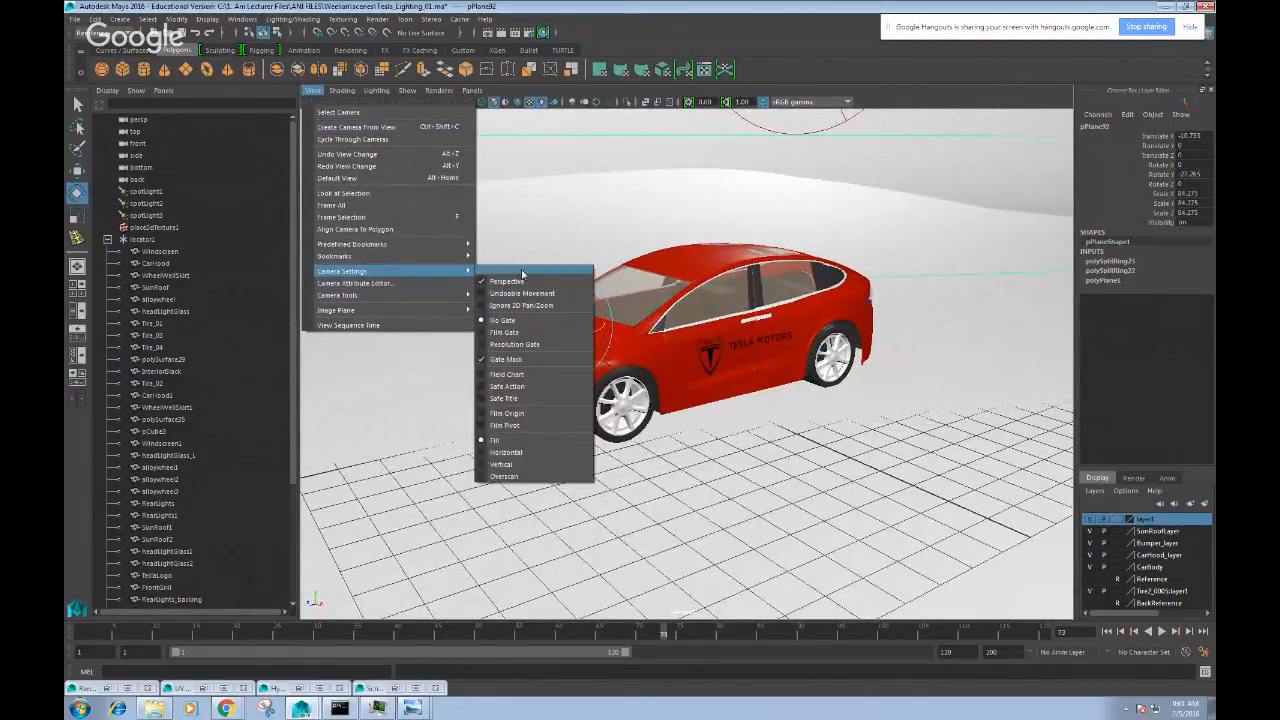
{"action": "left_click", "coordinate": [508, 344]}
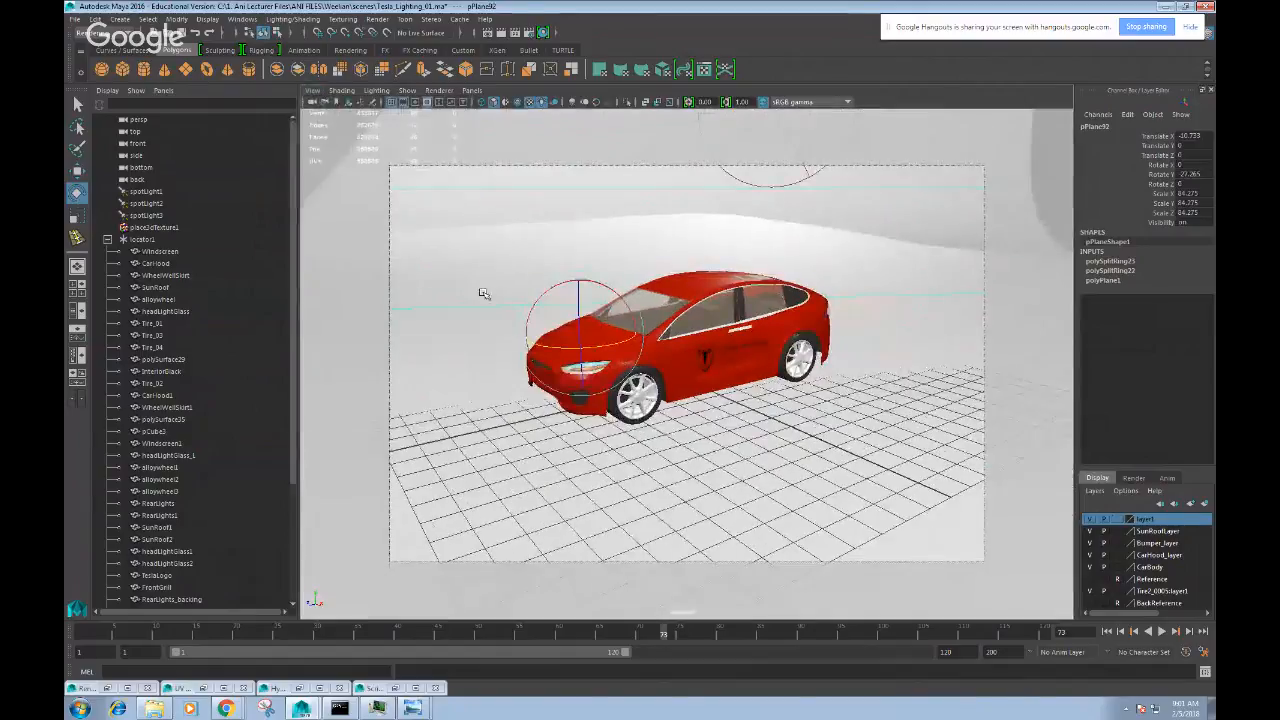
{"action": "left_click", "coordinate": [312, 91]}
{"action": "mouse_move", "coordinate": [445, 271]}
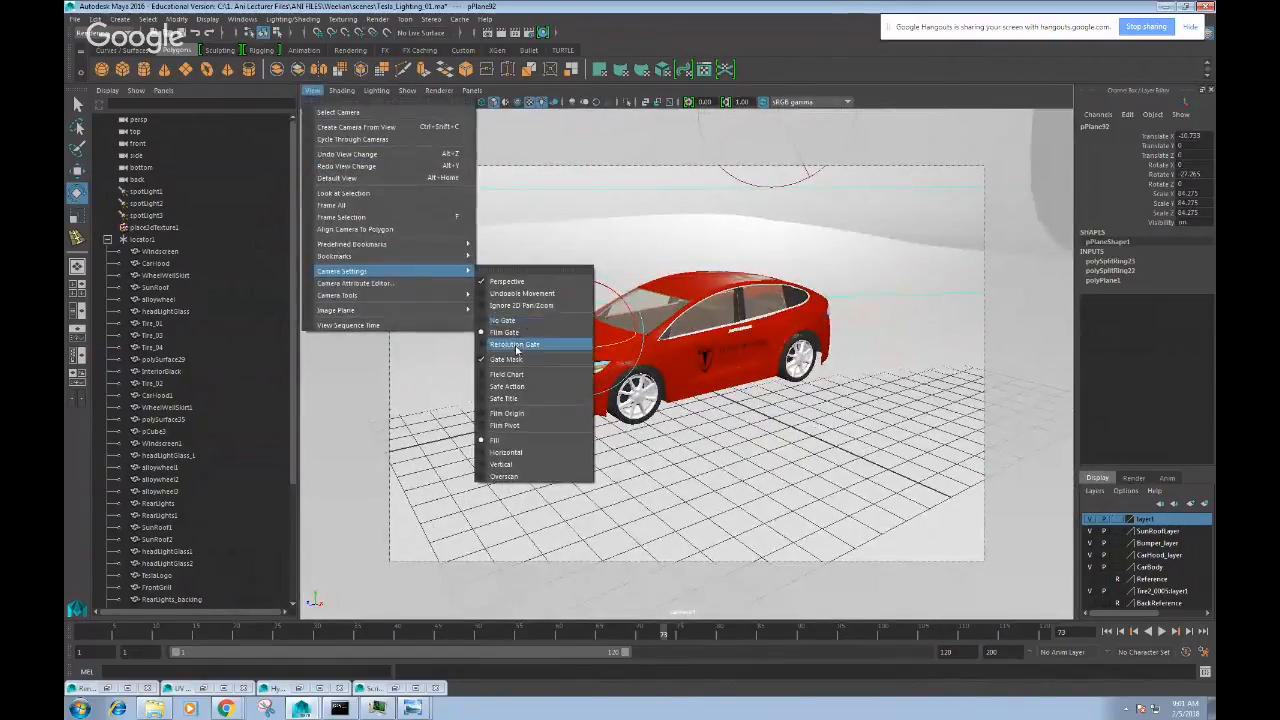
{"action": "left_click", "coordinate": [516, 345]}
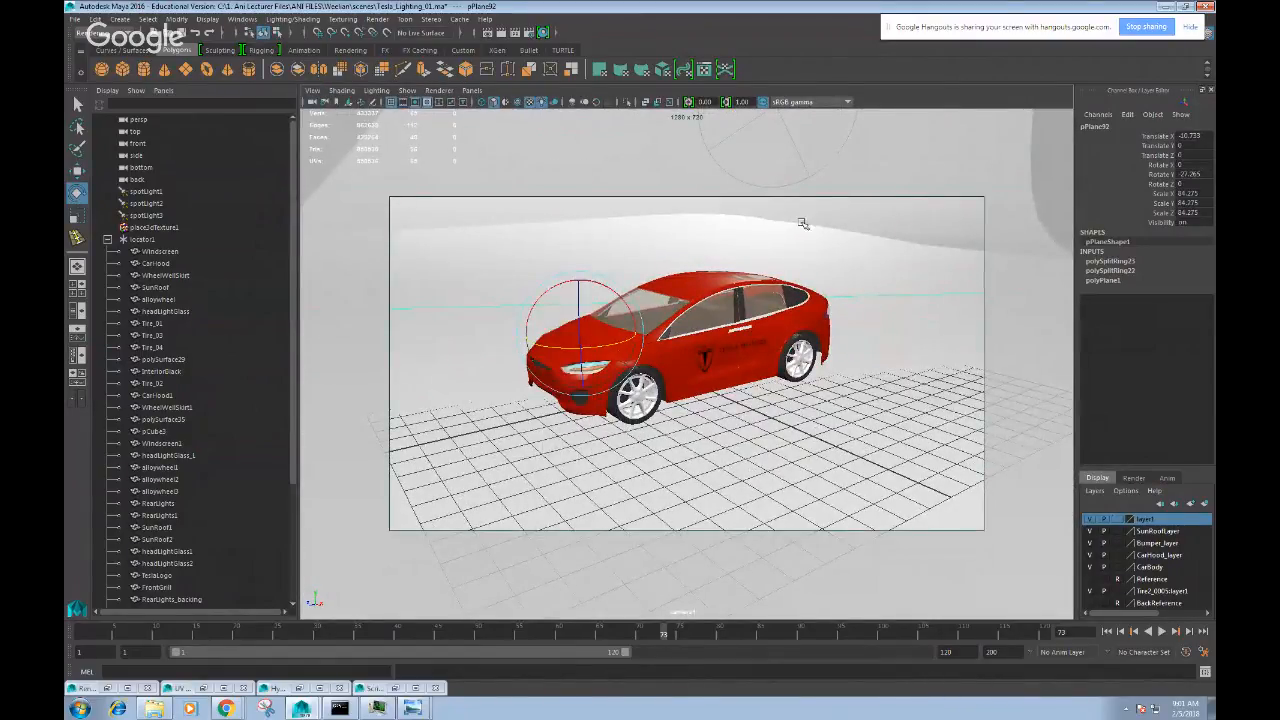
- Turn on the safe action guide inside the camera view's resolution gate
{"action": "left_click_drag", "start_coordinate": [906, 307], "coordinate": [888, 307], "text": "alt"}
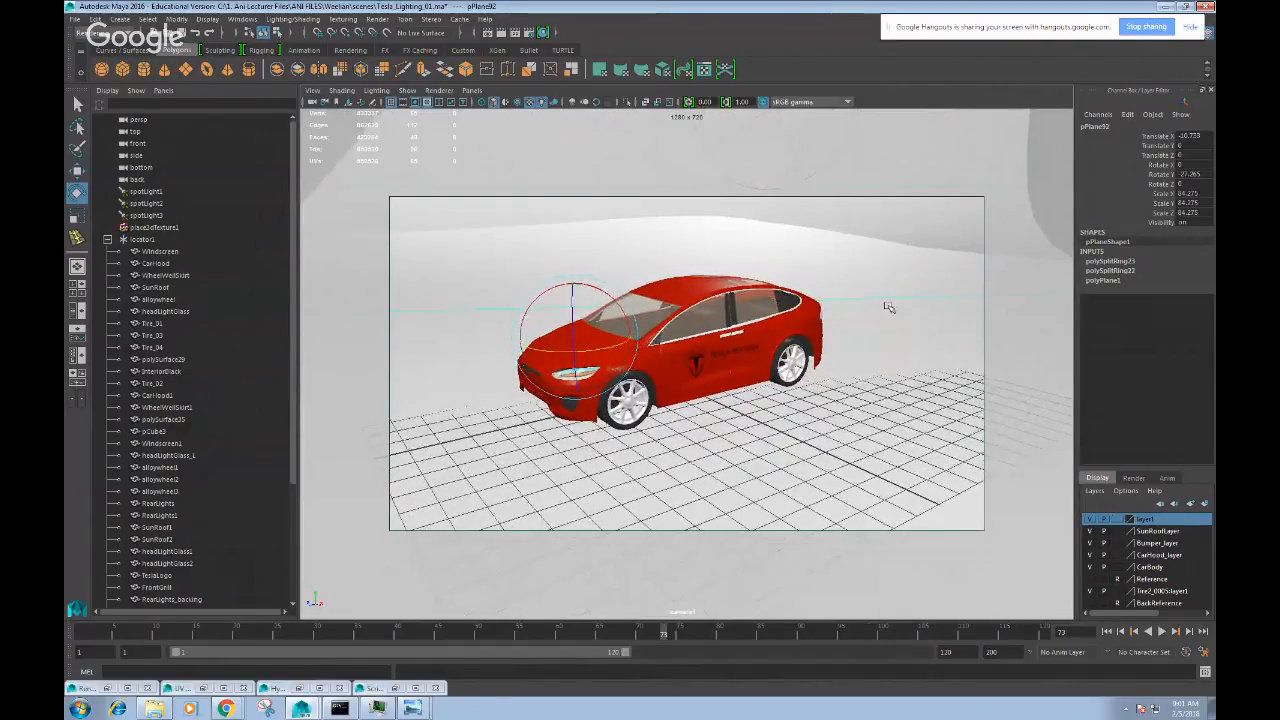
{"action": "left_click", "coordinate": [344, 92]}
{"action": "mouse_move", "coordinate": [319, 92]}
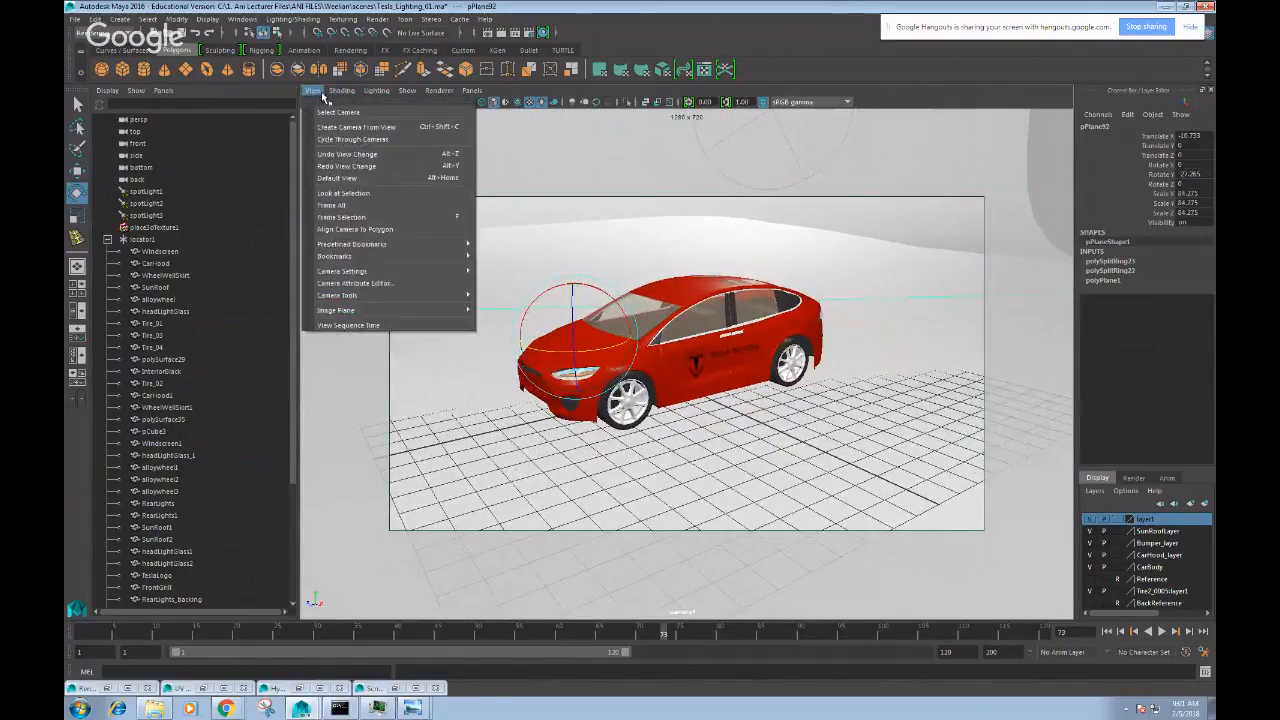
{"action": "mouse_move", "coordinate": [368, 271]}
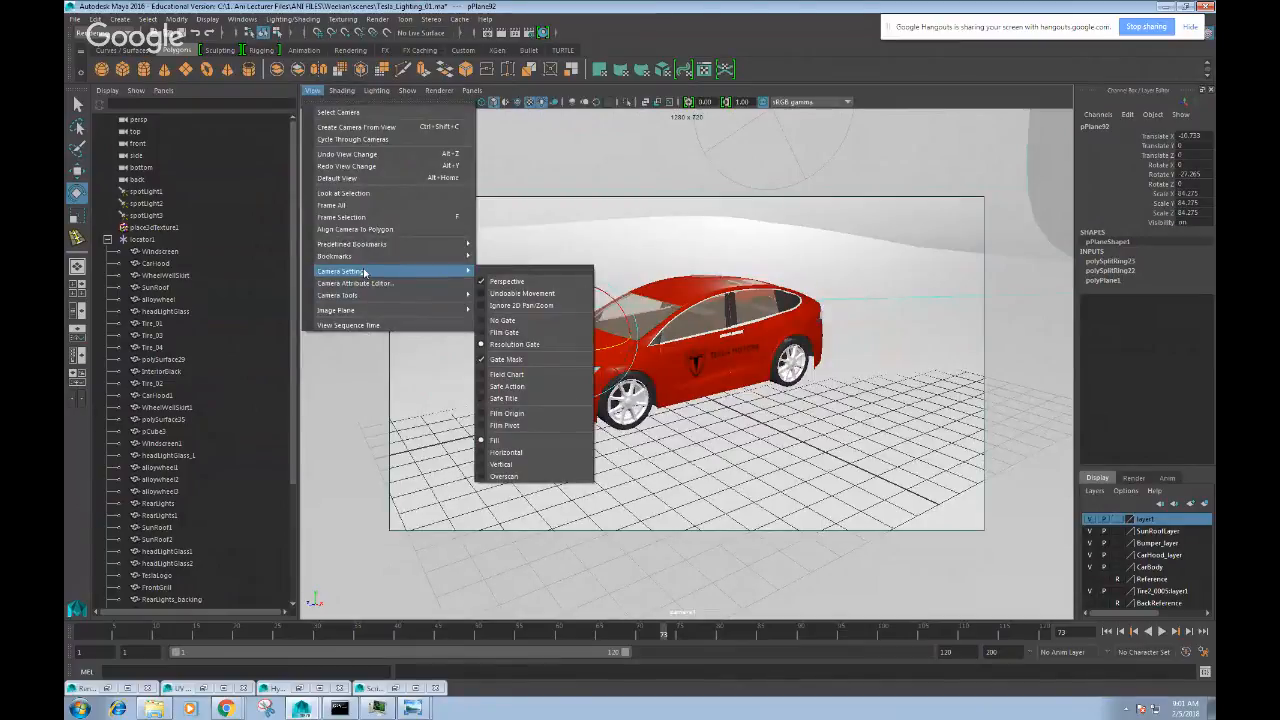
{"action": "left_click", "coordinate": [505, 387]}
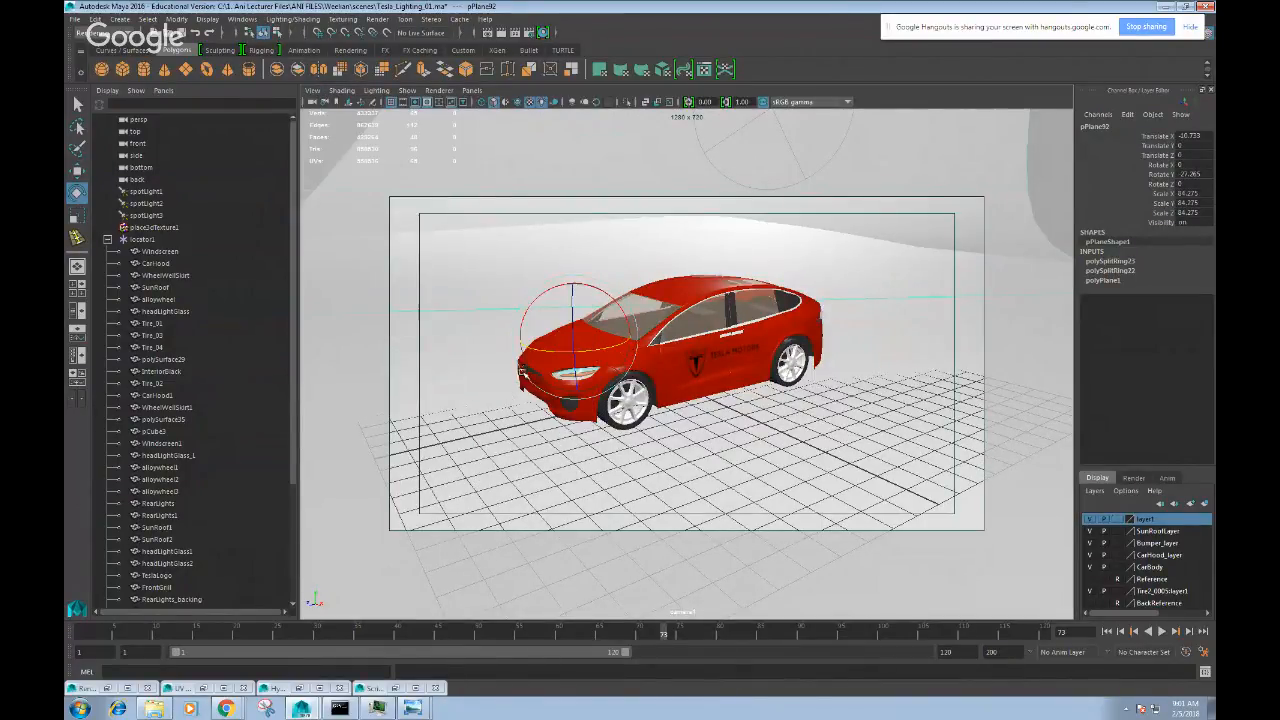
- Reframe the camera so the car appears larger and sits centred within the safe action guide
{"action": "left_click_drag", "start_coordinate": [683, 417], "coordinate": [677, 427], "text": "alt"}
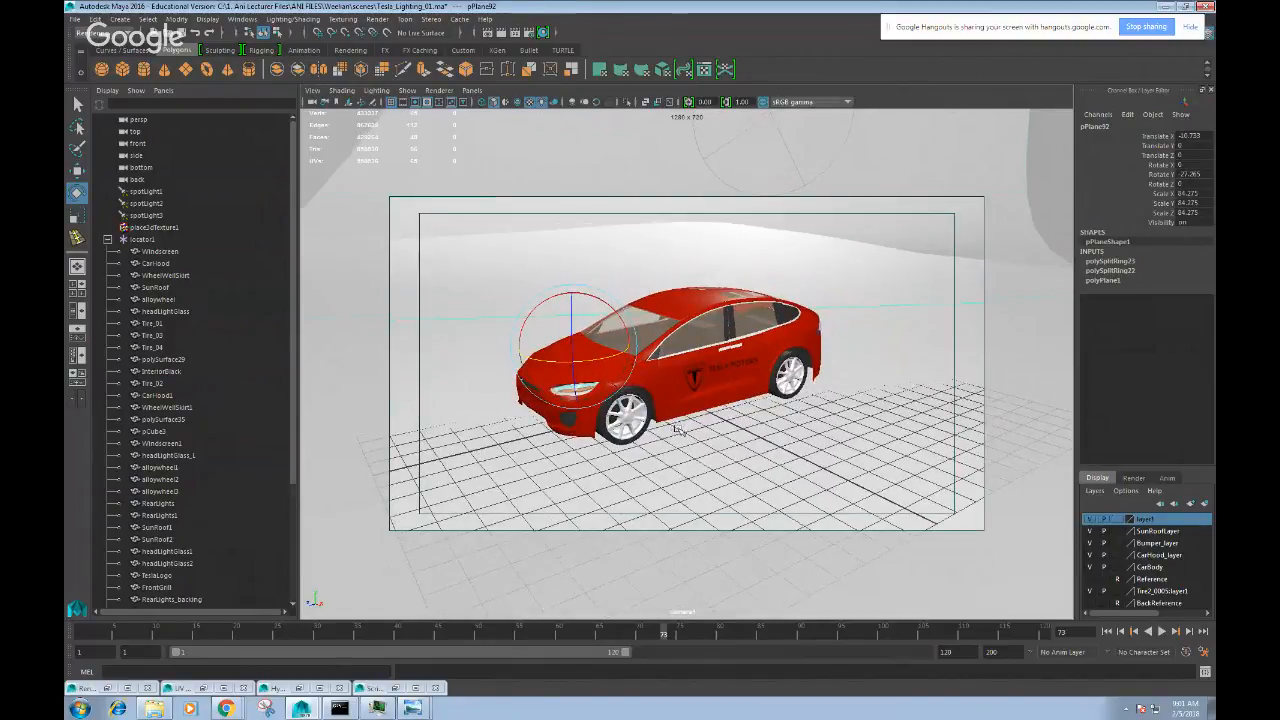
{"action": "scroll", "coordinate": [680, 429], "scroll_direction": "up", "scroll_amount": 3}
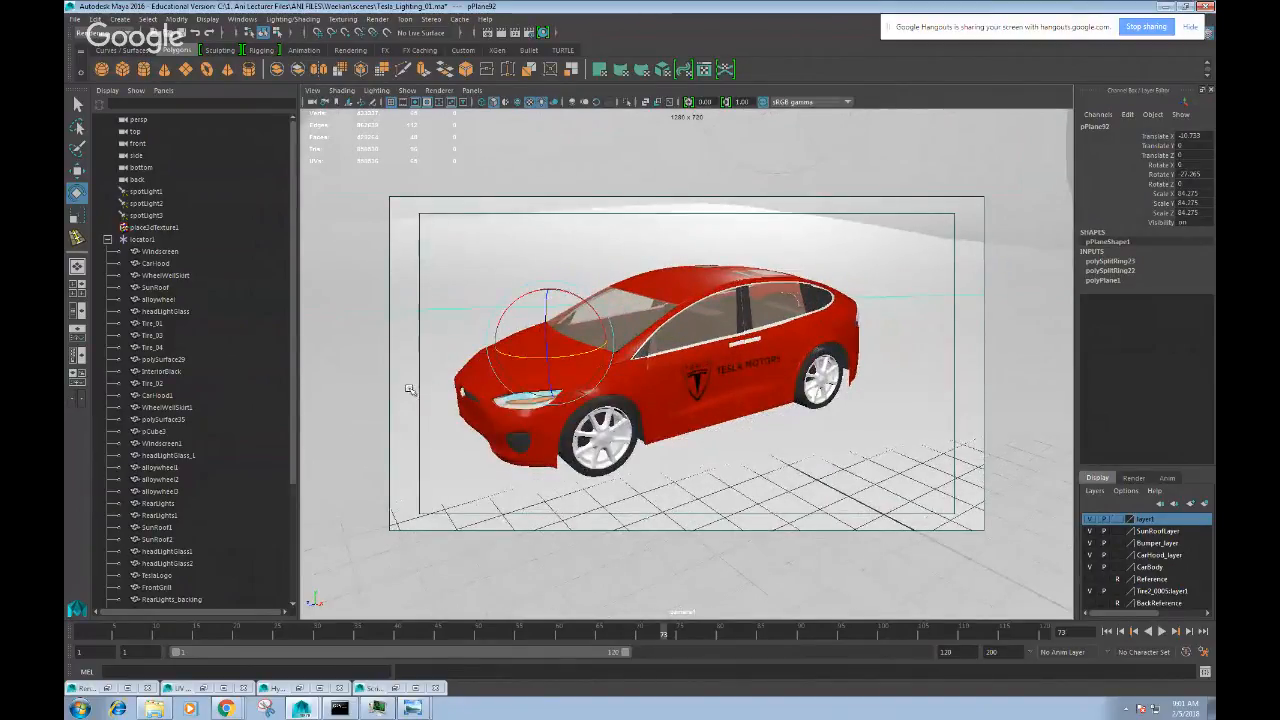
{"action": "left_click_drag", "start_coordinate": [410, 389], "coordinate": [432, 366], "text": "alt"}
{"action": "left_click_drag", "start_coordinate": [662, 350], "coordinate": [668, 344], "text": "alt"}
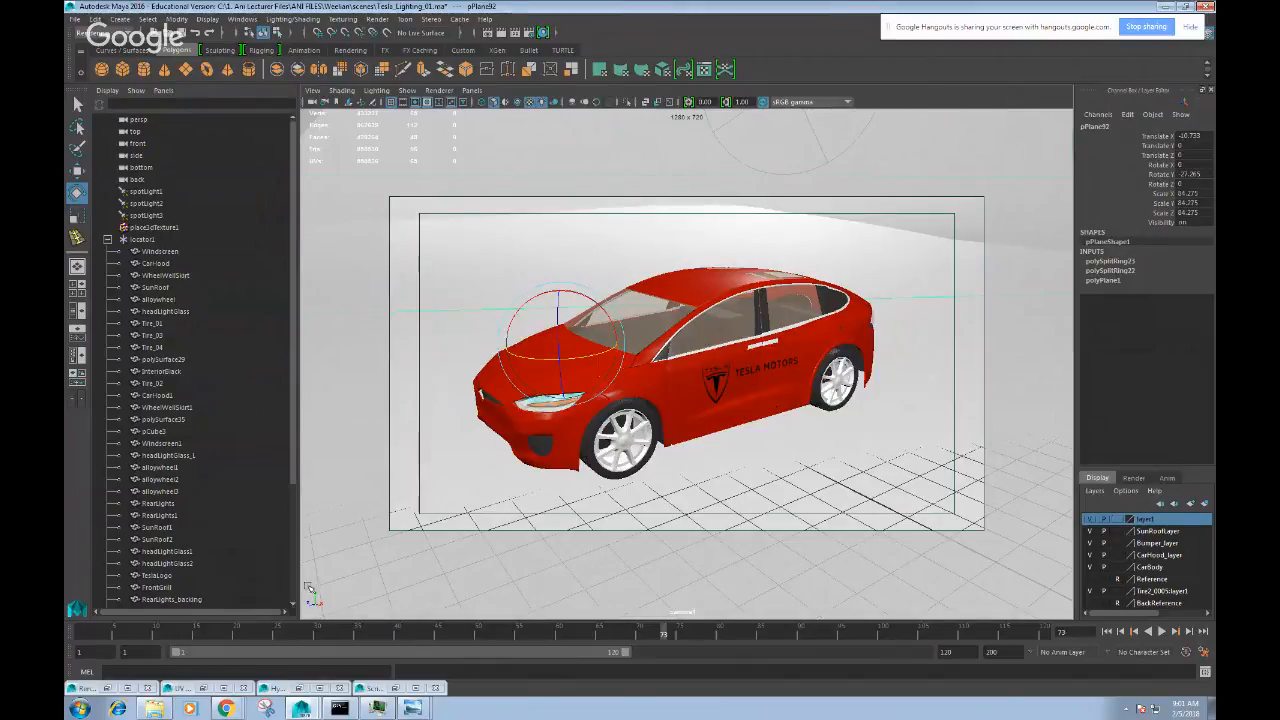
- Go to frame 1 and set the working time unit to PAL (25 fps) in the preferences
{"action": "left_click_drag", "start_coordinate": [88, 634], "coordinate": [65, 635]}
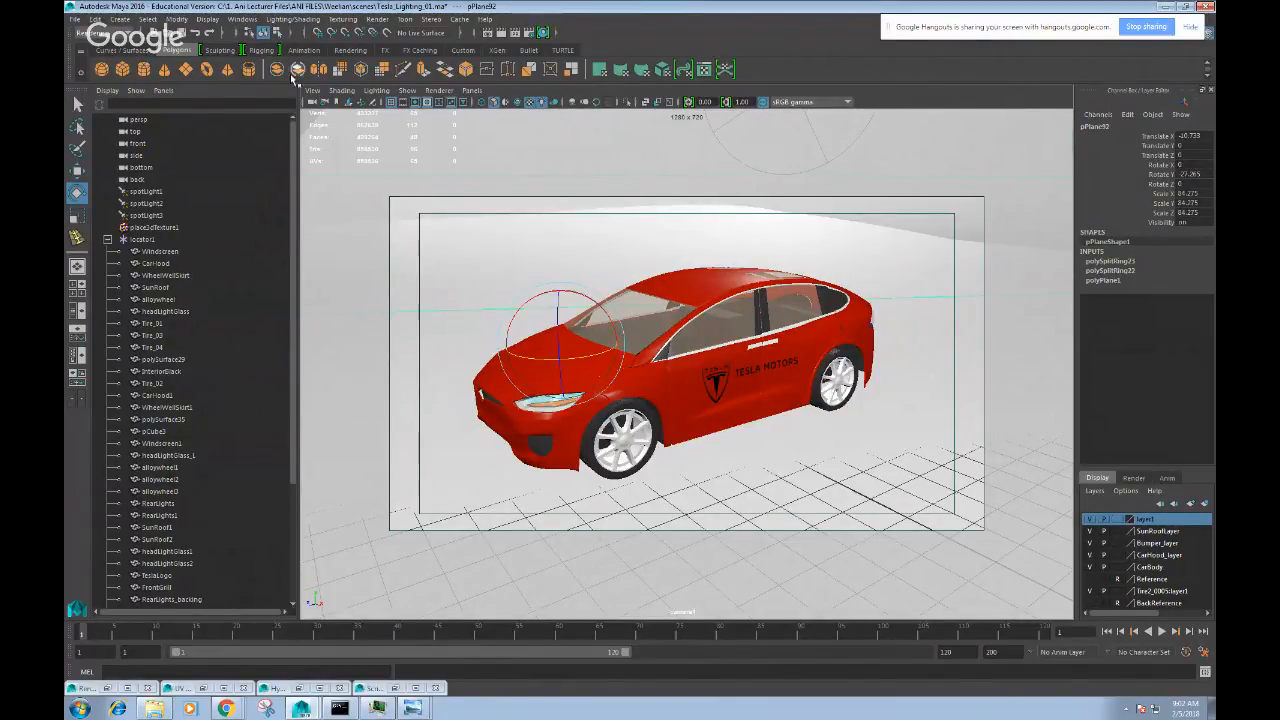
{"action": "left_click", "coordinate": [242, 19]}
{"action": "mouse_move", "coordinate": [300, 87]}
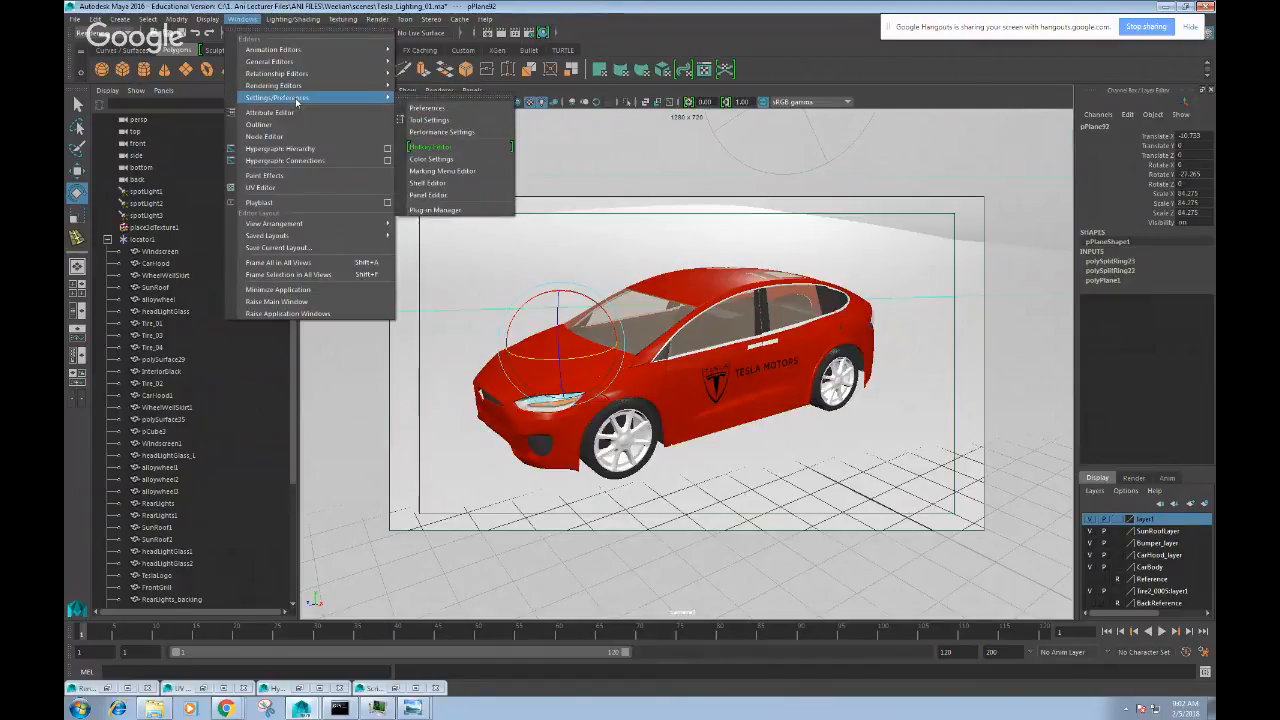
{"action": "left_click", "coordinate": [423, 100]}
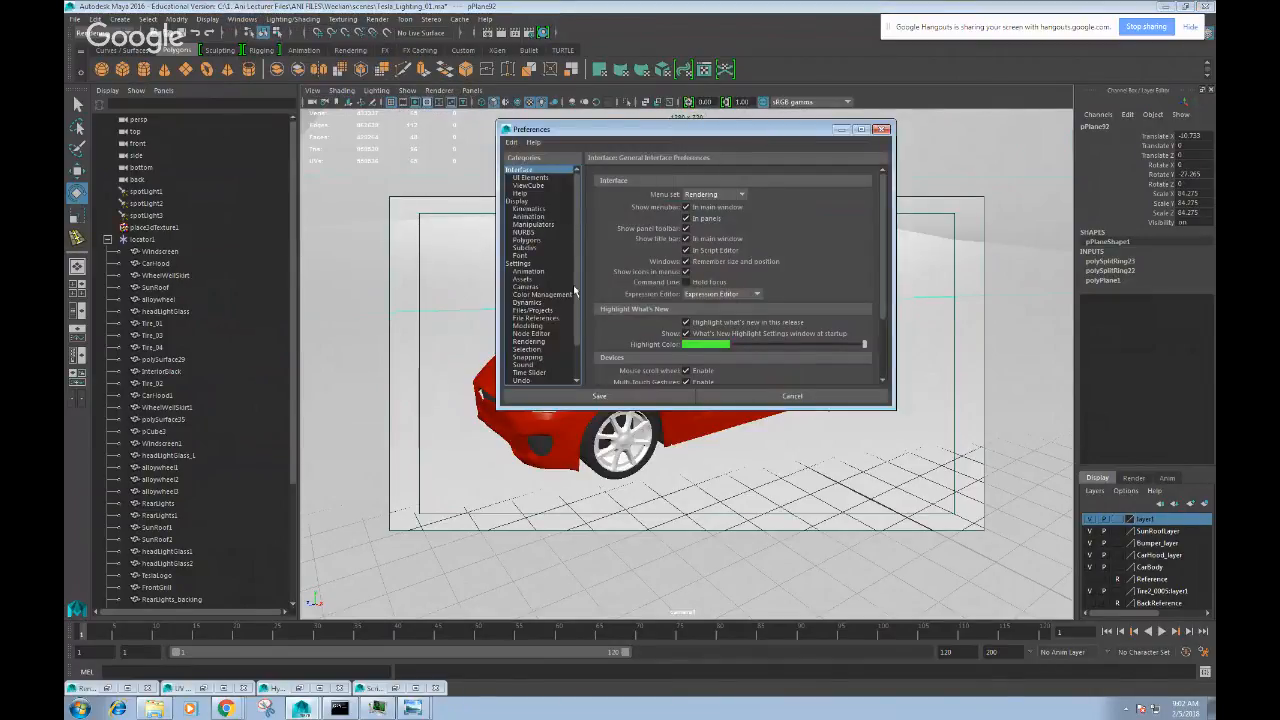
{"action": "left_click", "coordinate": [519, 265]}
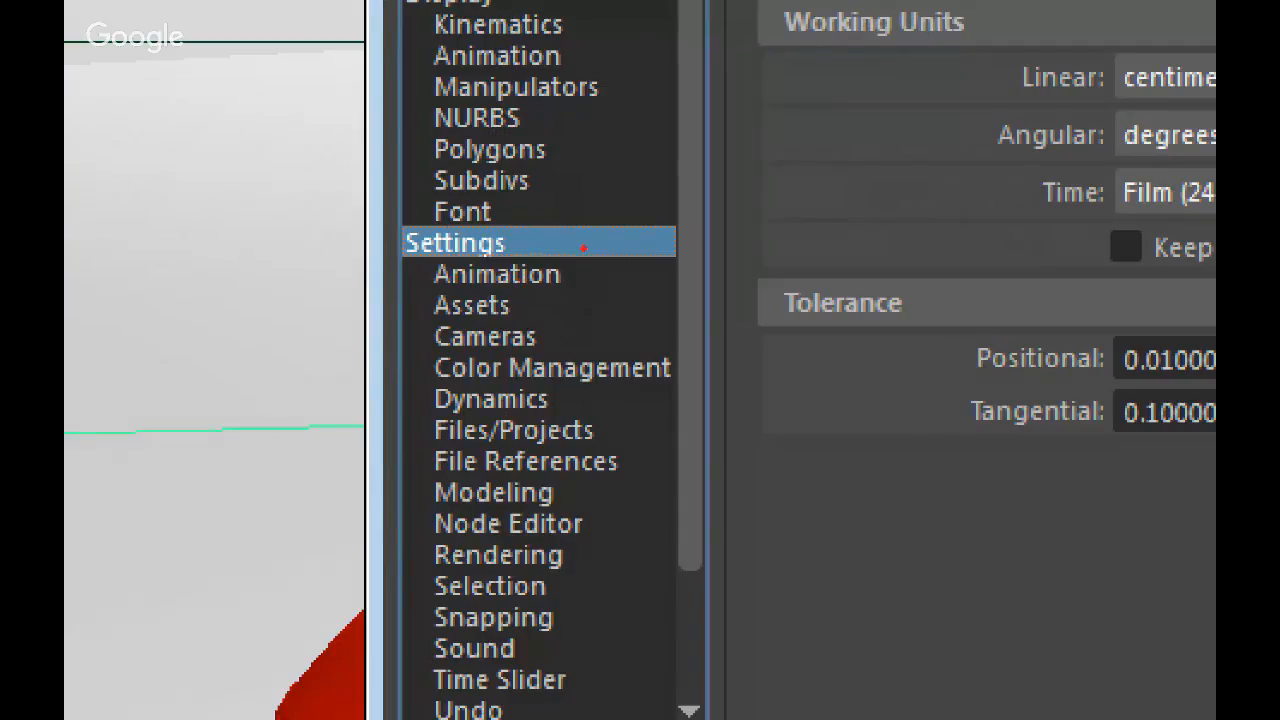
{"action": "mouse_move", "coordinate": [575, 232]}
{"action": "left_mouse_down"}
{"action": "mouse_move", "coordinate": [406, 257]}
{"action": "mouse_move", "coordinate": [571, 250]}
{"action": "left_mouse_up"}
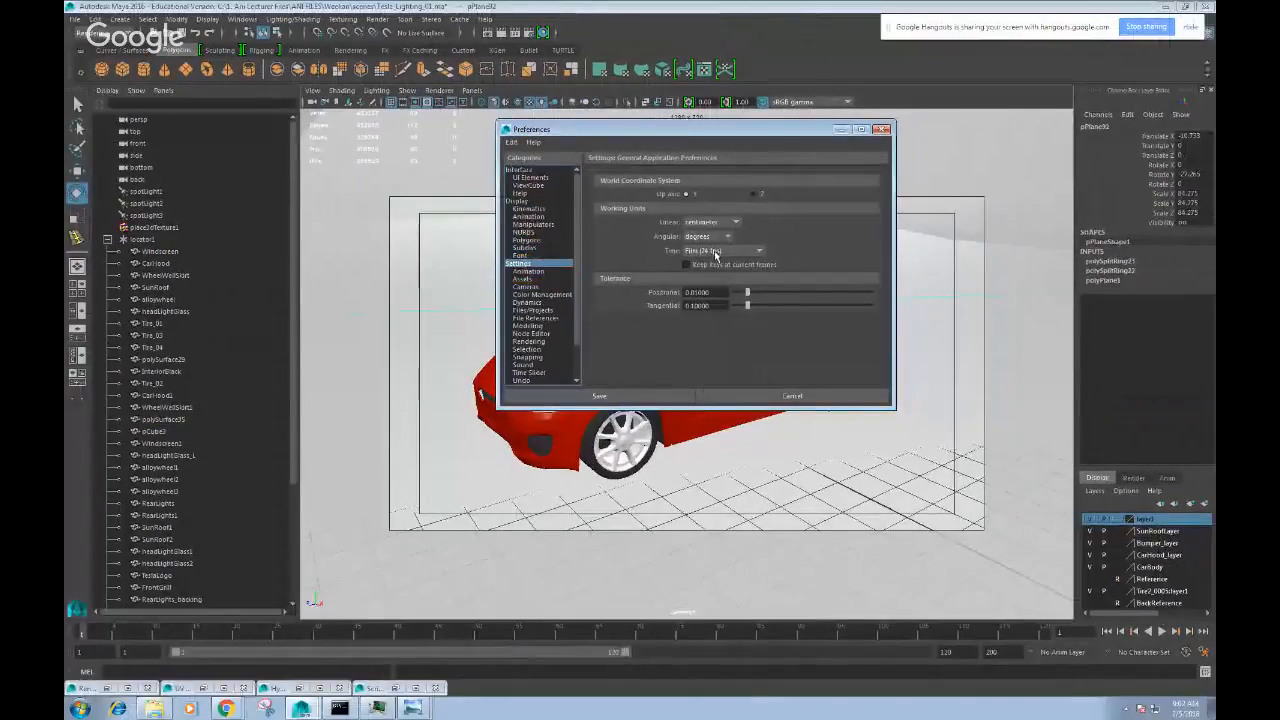
{"action": "left_click", "coordinate": [716, 253]}
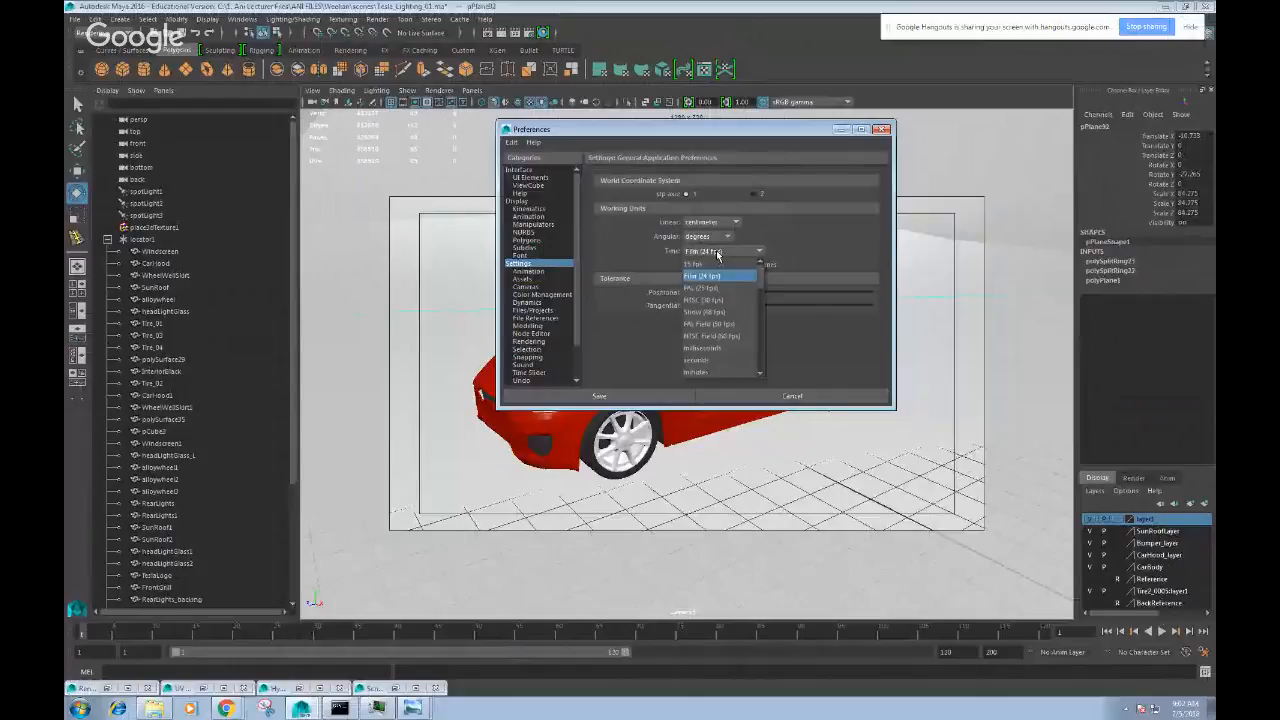
{"action": "left_click", "coordinate": [715, 288]}
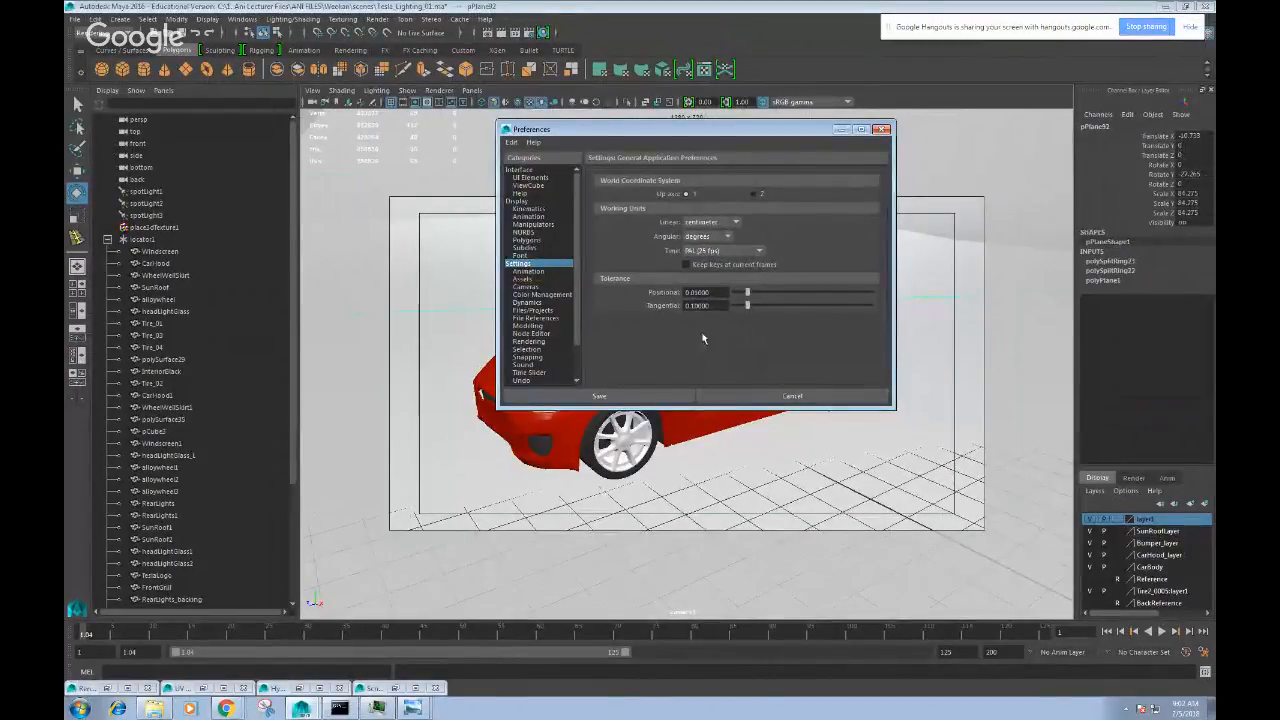
- Save the preferences and review the Animation and Time Slider settings
{"action": "left_click", "coordinate": [526, 272]}
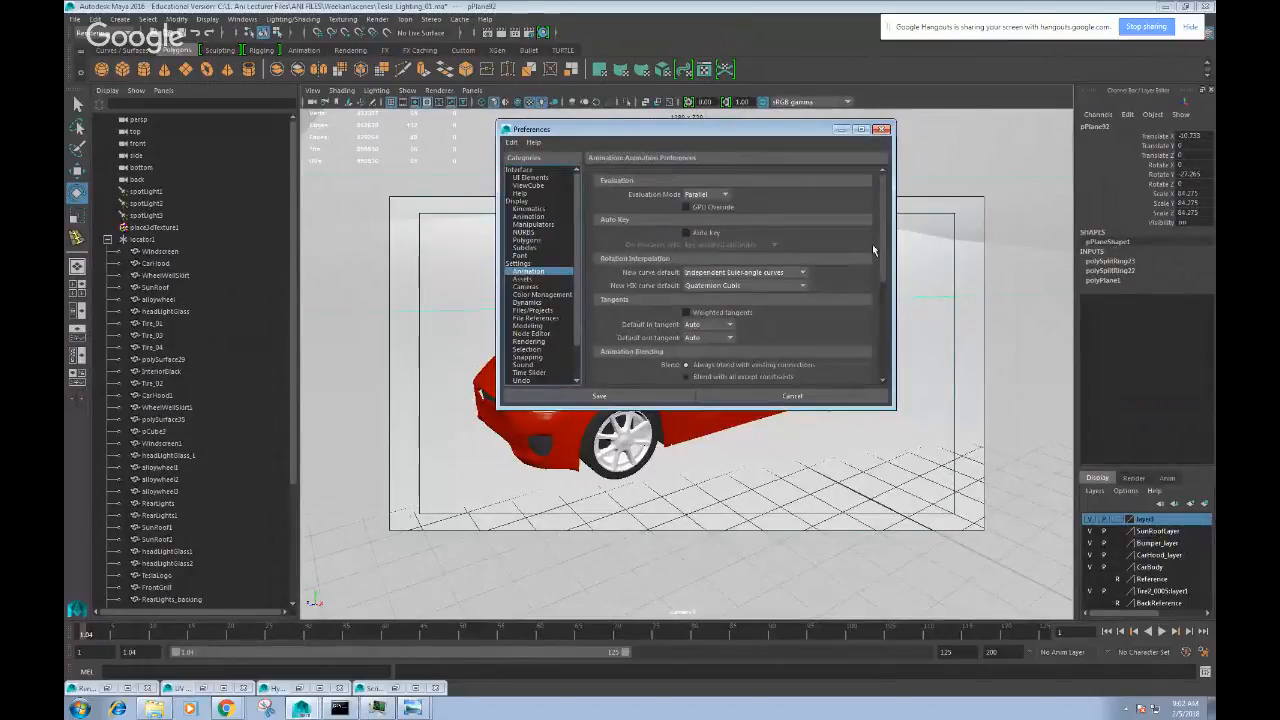
{"action": "scroll", "coordinate": [873, 250], "scroll_direction": "down", "scroll_amount": 5}
{"action": "scroll", "coordinate": [880, 245], "scroll_direction": "up", "scroll_amount": 5}
{"action": "left_click", "coordinate": [528, 264]}
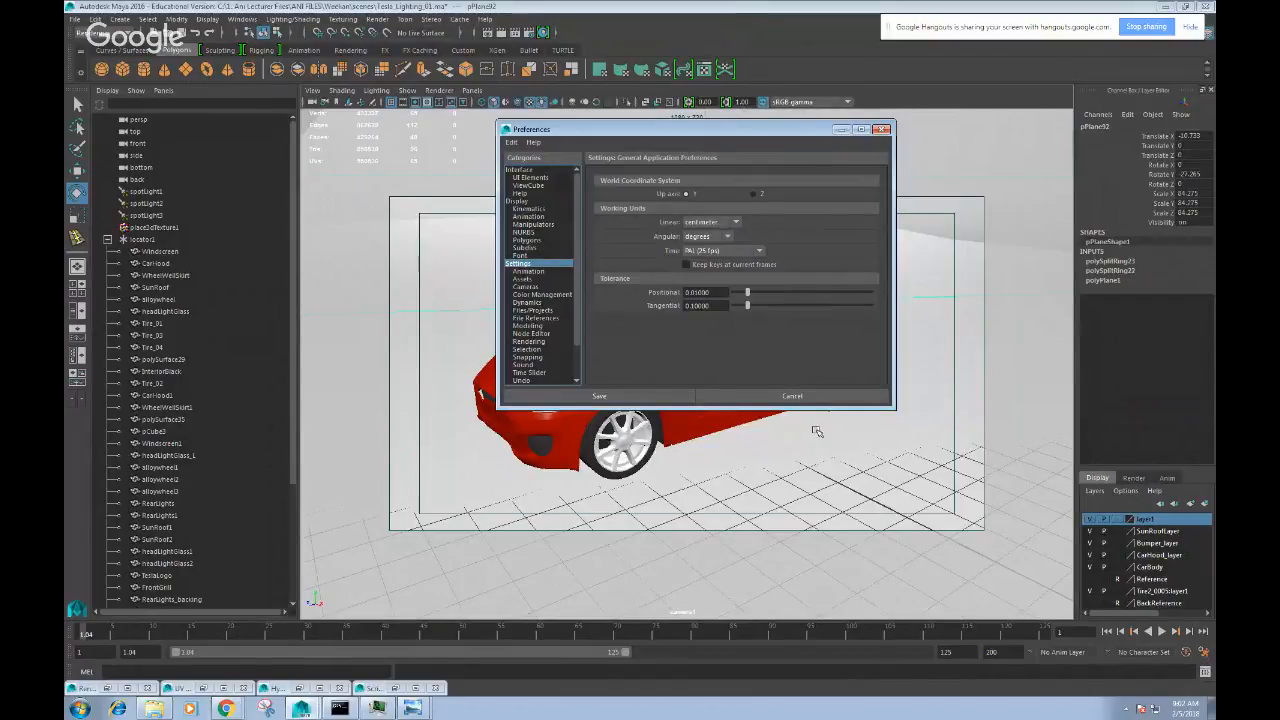
{"action": "left_click", "coordinate": [605, 397]}
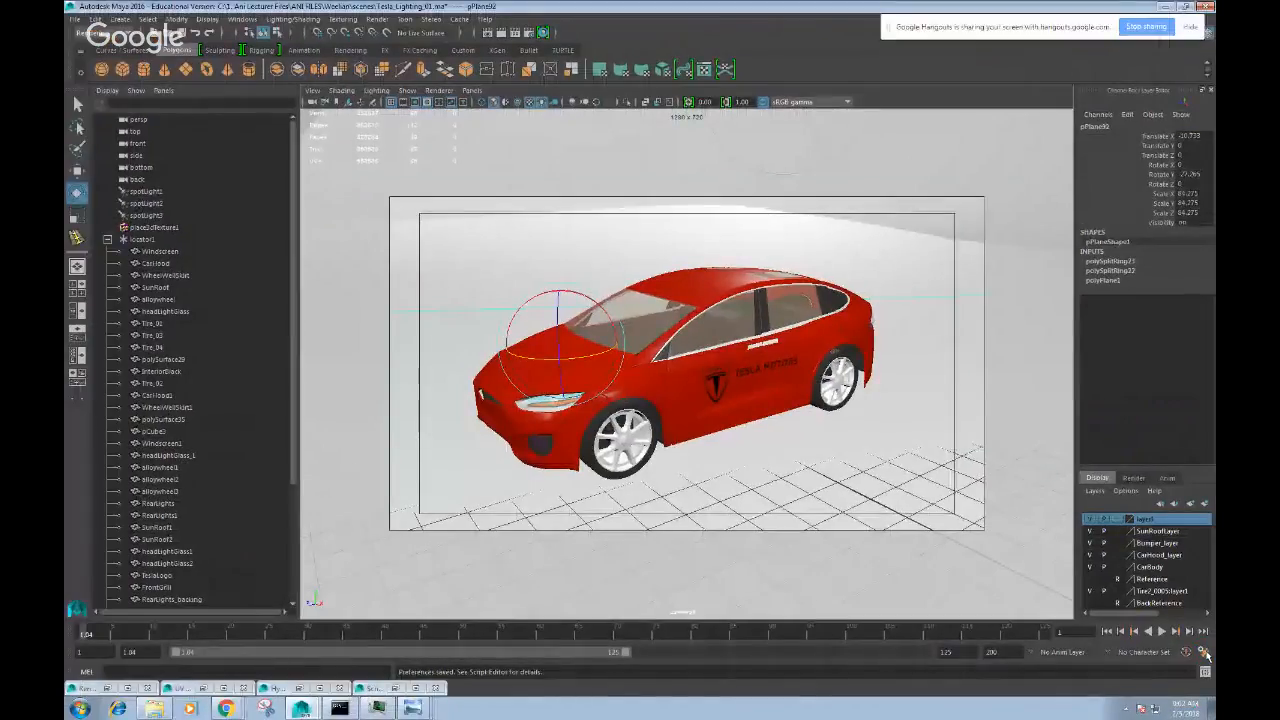
{"action": "left_click", "coordinate": [1166, 657]}
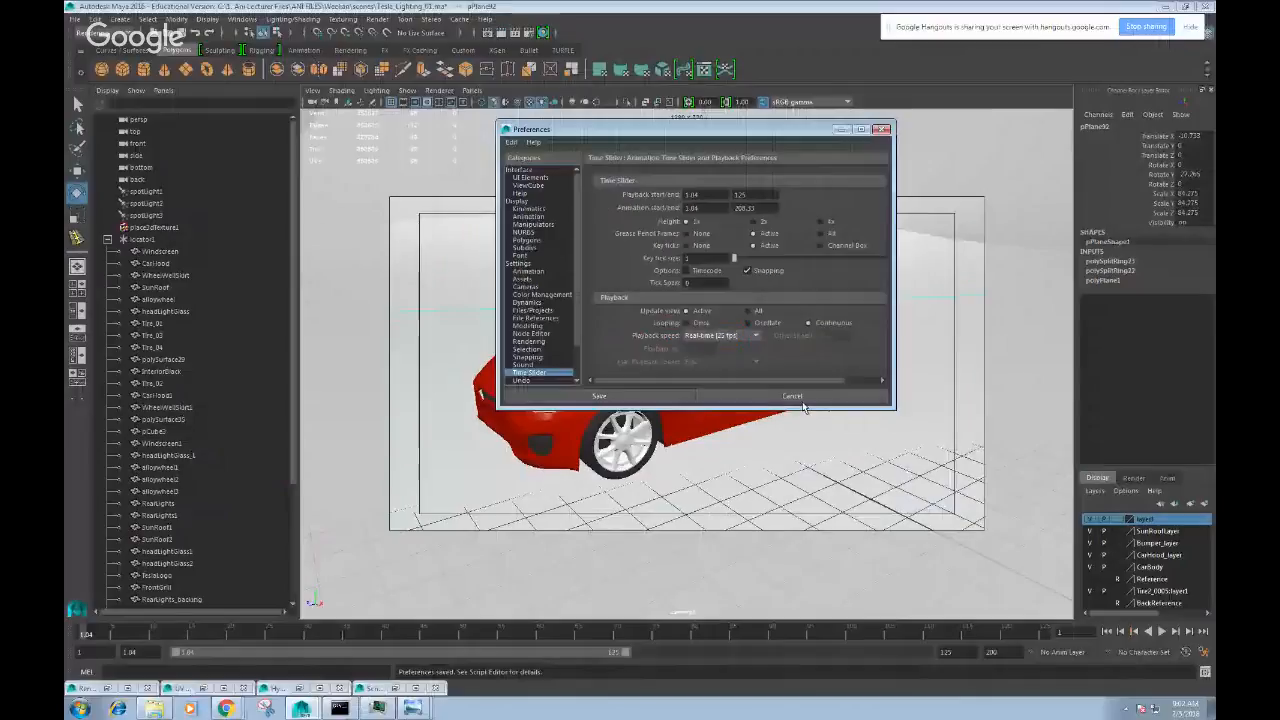
{"action": "left_click", "coordinate": [651, 397]}
- Set the playback range to frames 1 to 200 with the animation end at 200, and return to frame 1
{"action": "mouse_move", "coordinate": [107, 637]}
{"action": "left_mouse_down"}
{"action": "mouse_move", "coordinate": [126, 636]}
{"action": "mouse_move", "coordinate": [82, 634]}
{"action": "left_mouse_up"}
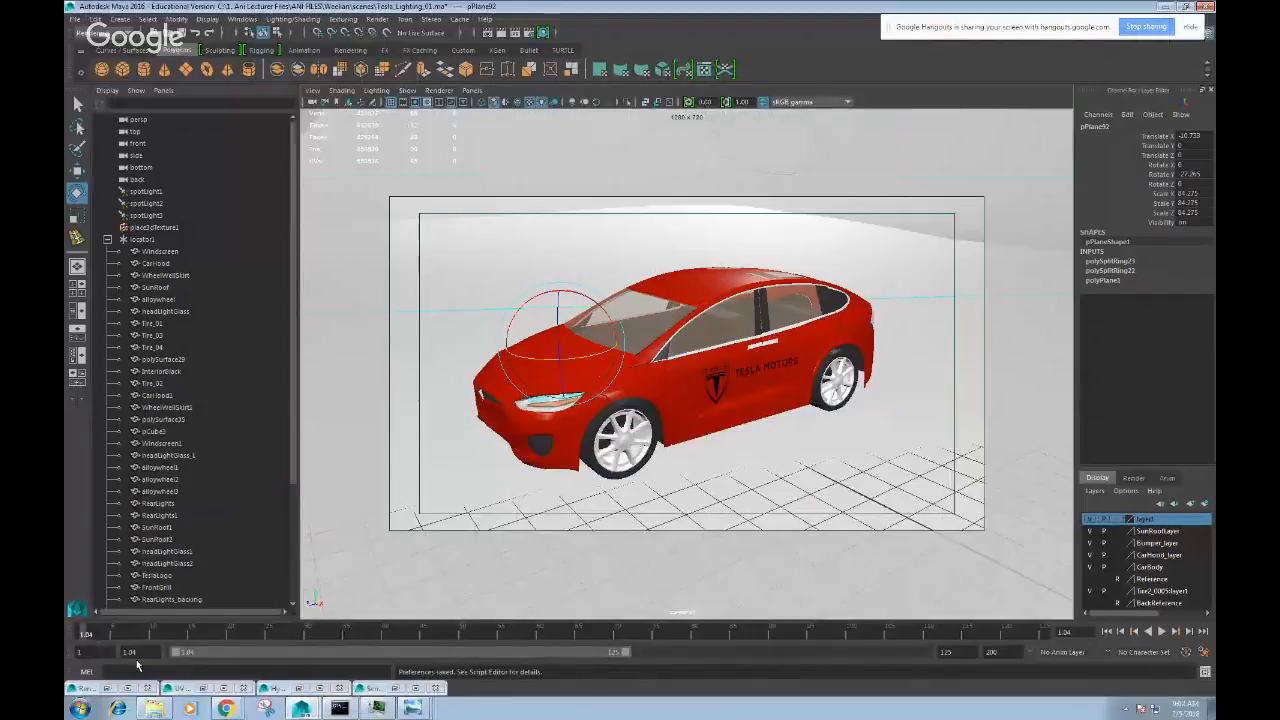
{"action": "left_click_drag", "start_coordinate": [145, 652], "coordinate": [118, 656]}
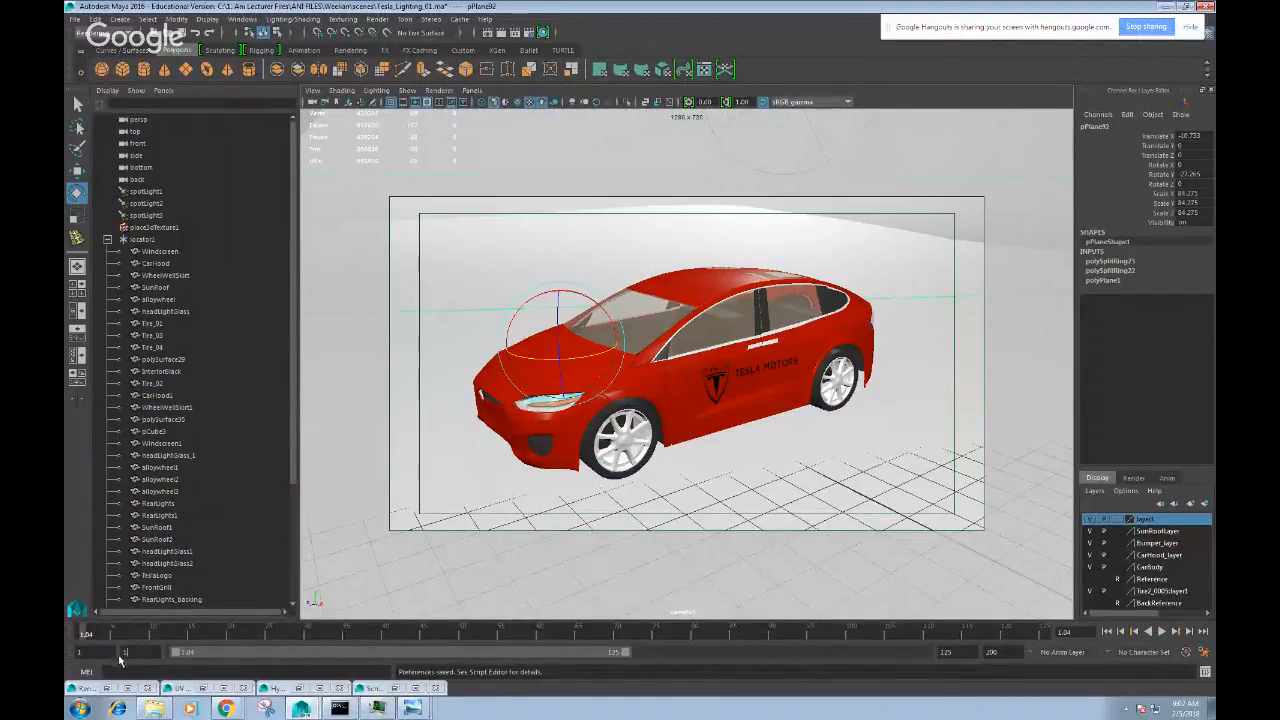
{"action": "left_click_drag", "start_coordinate": [972, 653], "coordinate": [920, 659]}
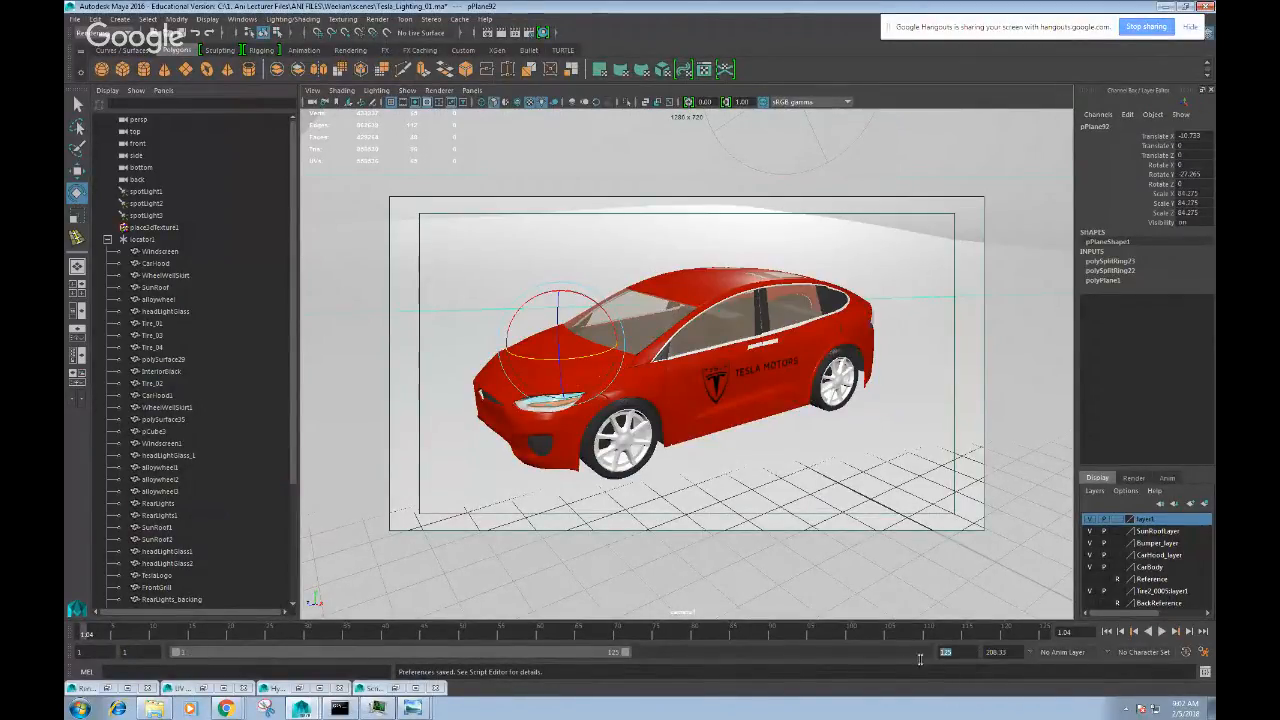
{"action": "type", "text": "200"}
{"action": "key", "text": "Return"}
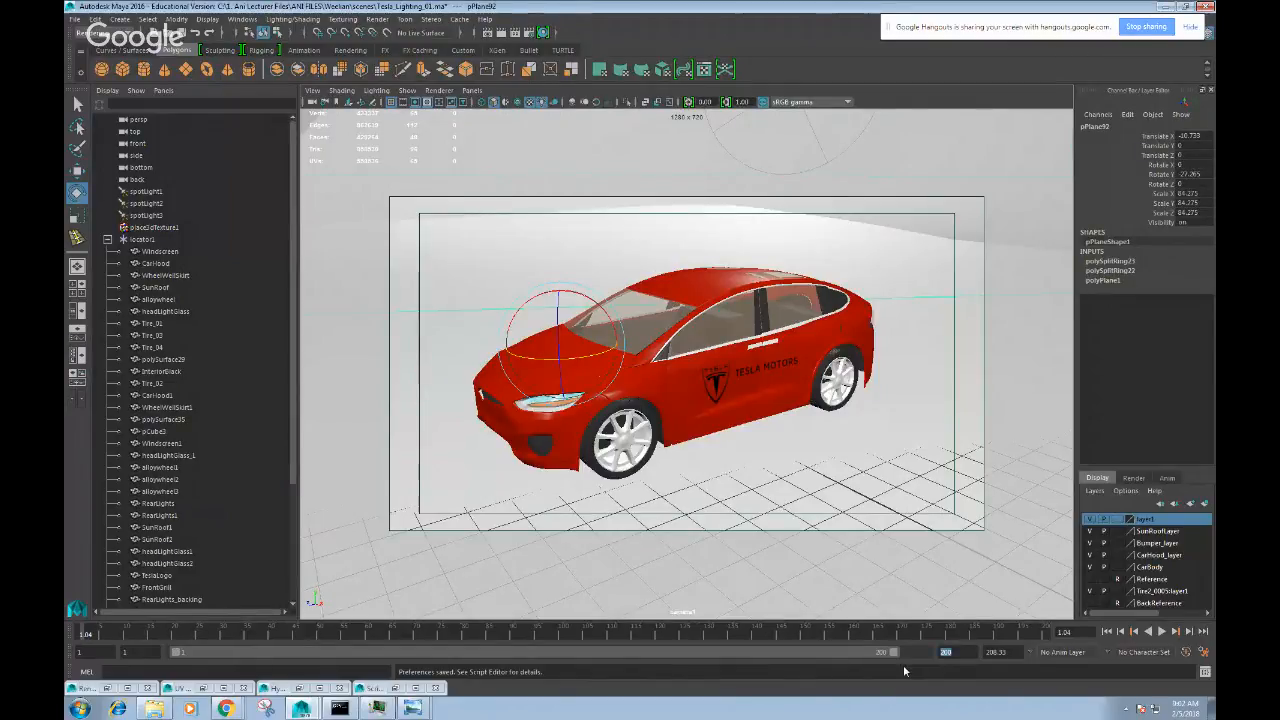
{"action": "key", "text": "Tab"}
{"action": "type", "text": "2"}
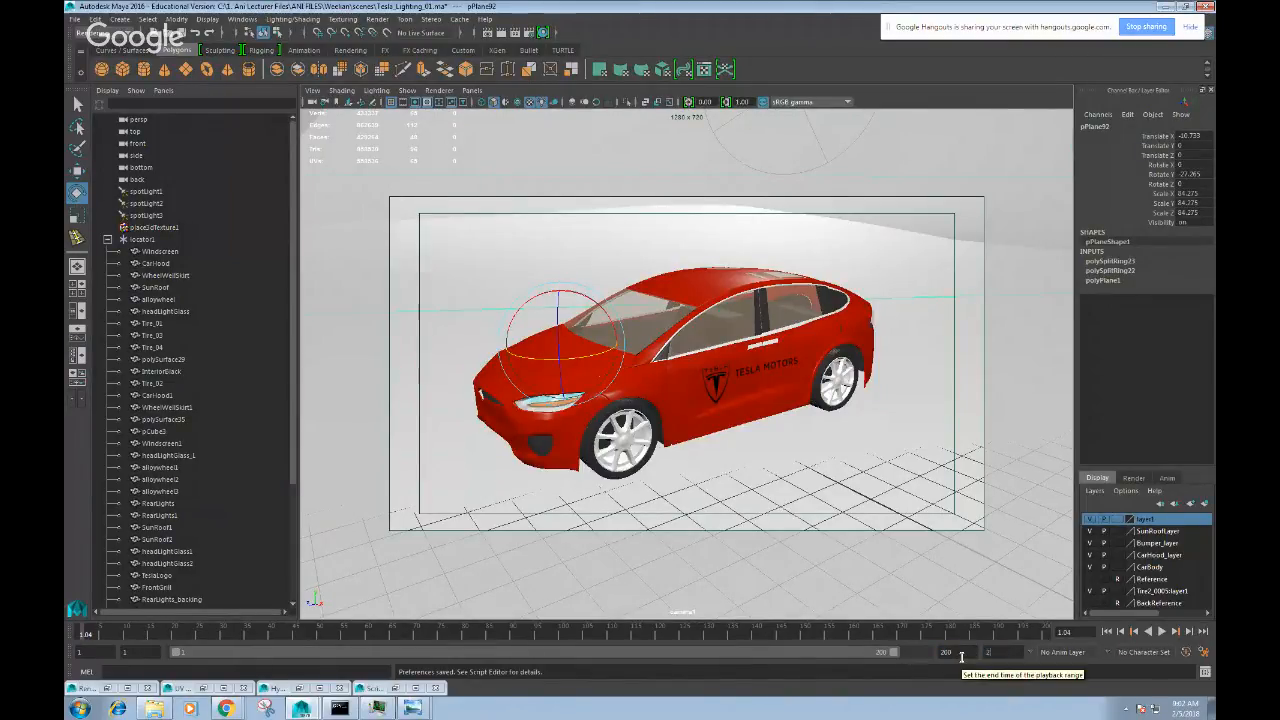
{"action": "type", "text": "00"}
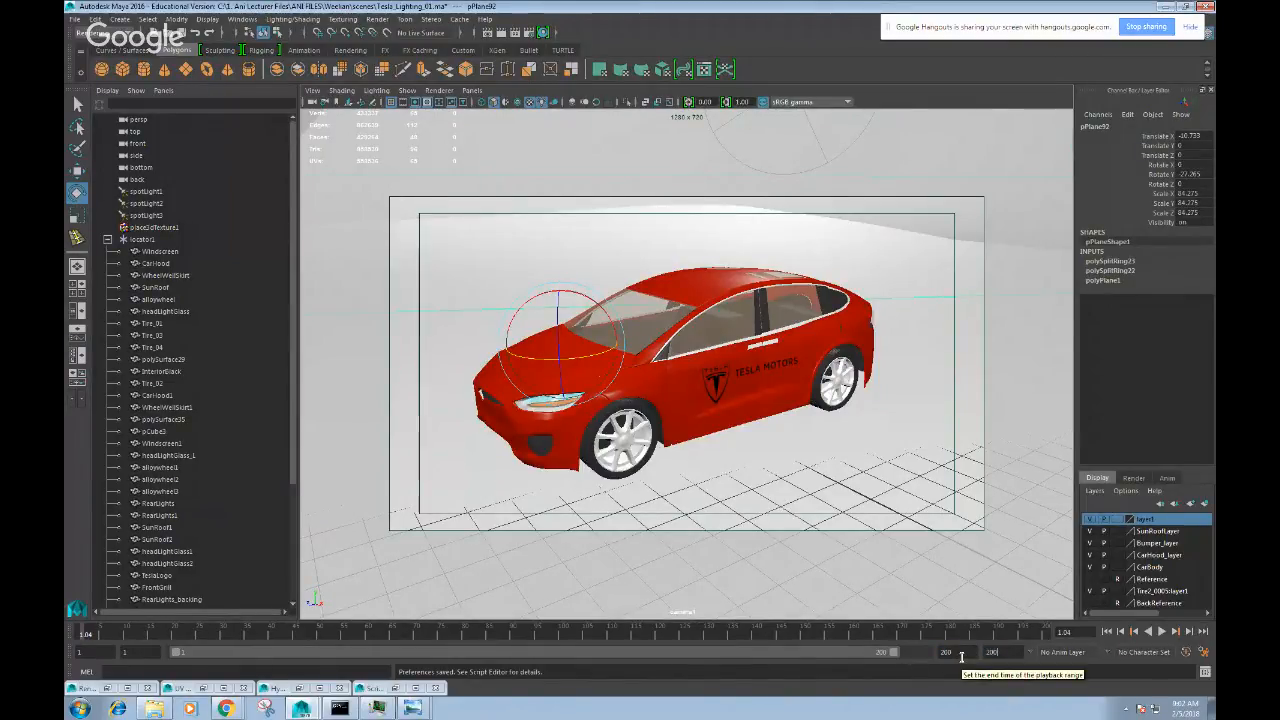
{"action": "left_click", "coordinate": [1016, 634]}
{"action": "mouse_move", "coordinate": [897, 655]}
{"action": "left_mouse_down"}
{"action": "mouse_move", "coordinate": [974, 658]}
{"action": "mouse_move", "coordinate": [350, 636]}
{"action": "mouse_move", "coordinate": [172, 648]}
{"action": "left_mouse_up"}
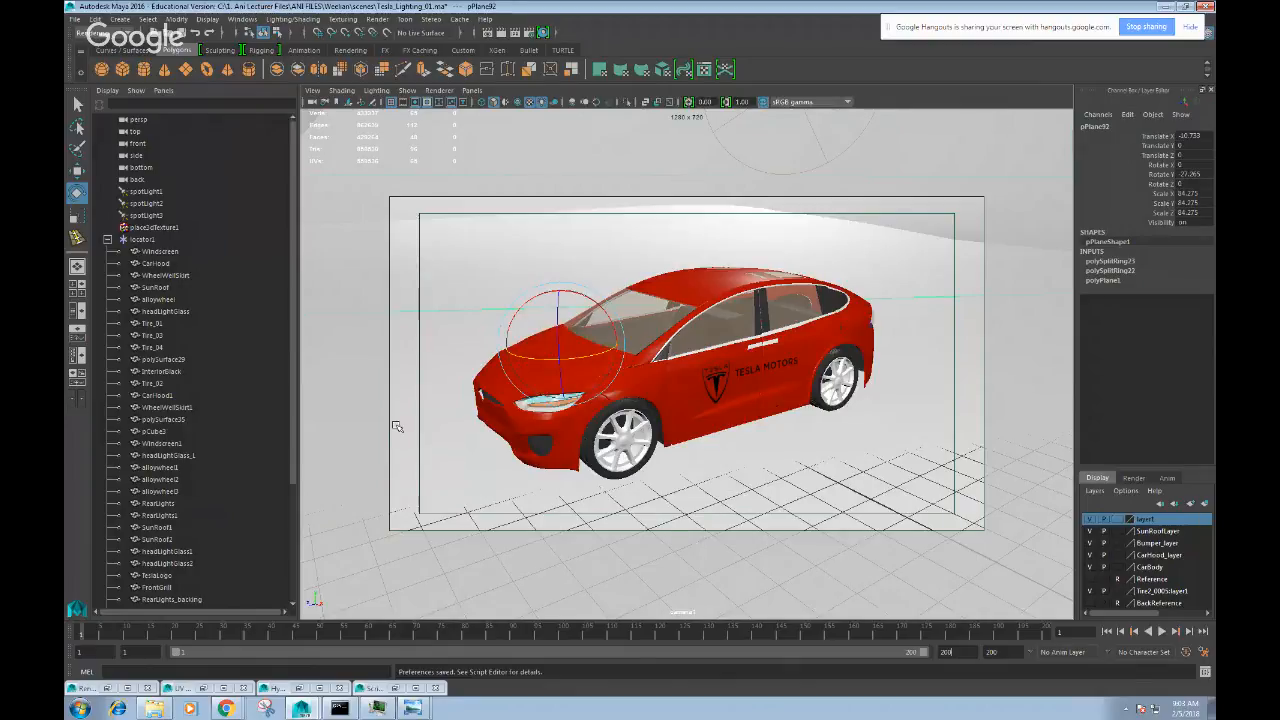
- Key Rotate Y of locator1, the car's parent, at 0 on frame 1 and go to frame 200
{"action": "left_click", "coordinate": [140, 240]}
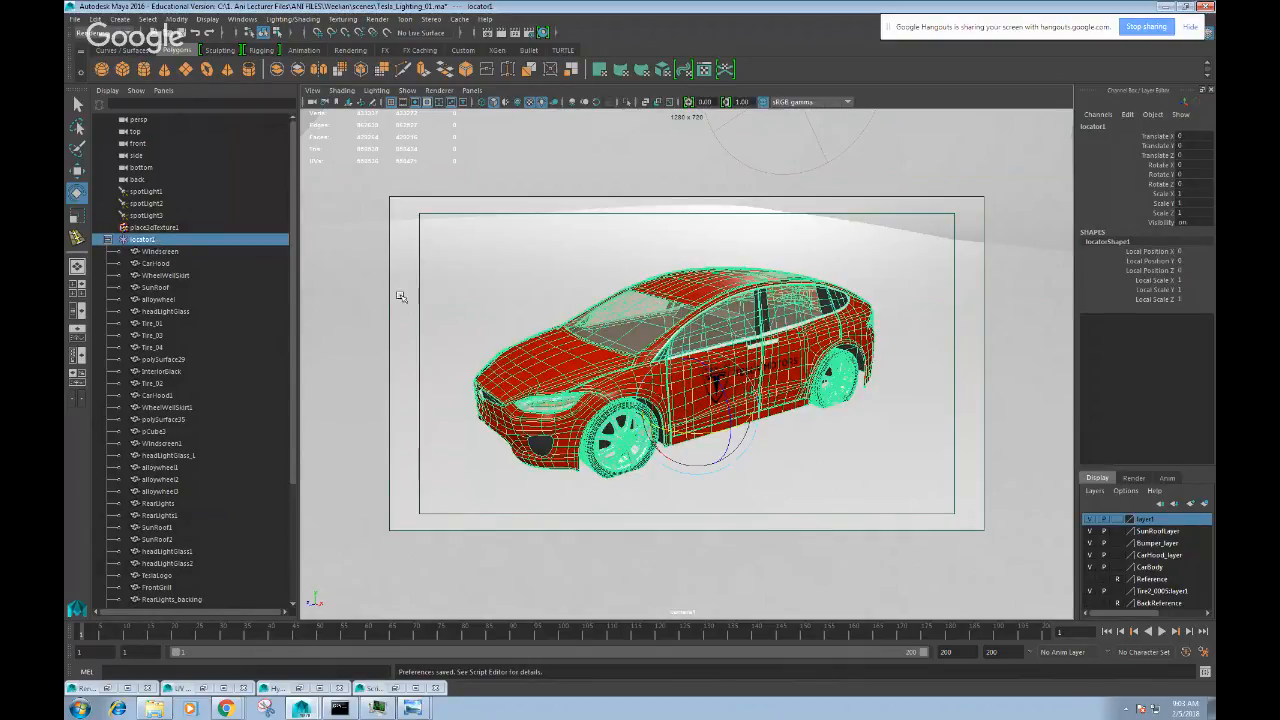
{"action": "left_click", "coordinate": [1161, 174]}
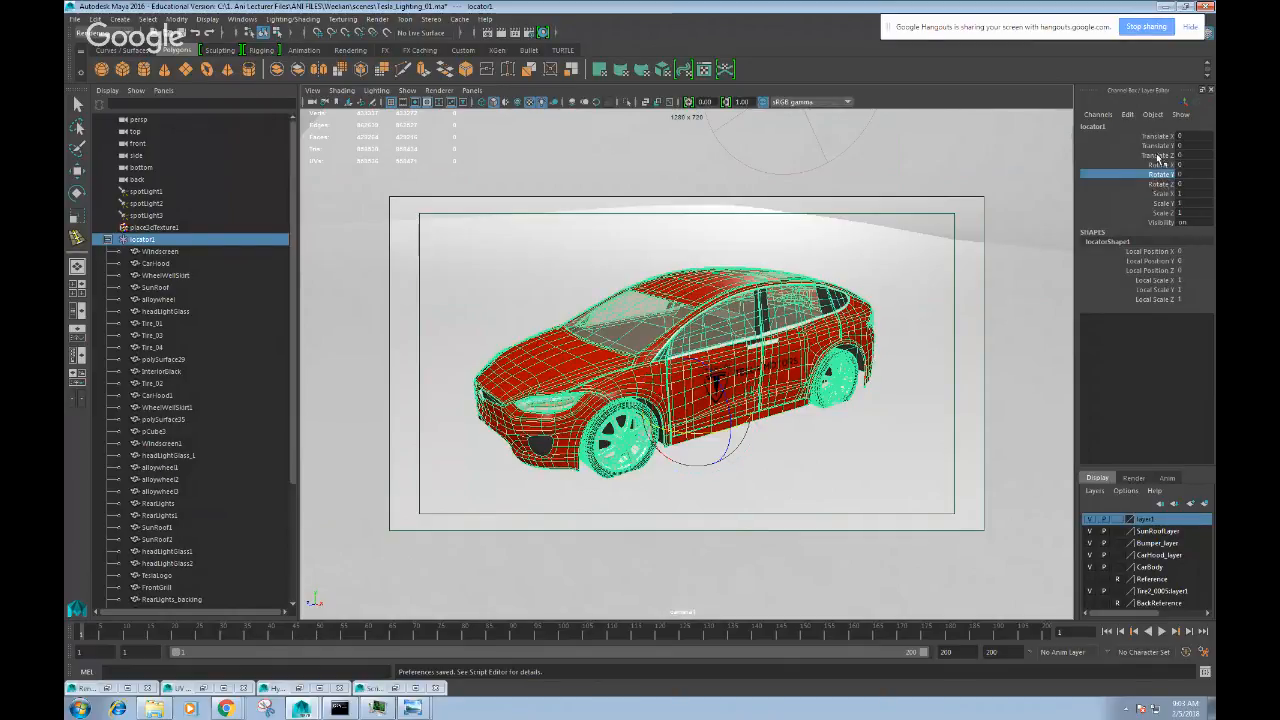
{"action": "right_click", "coordinate": [1160, 176]}
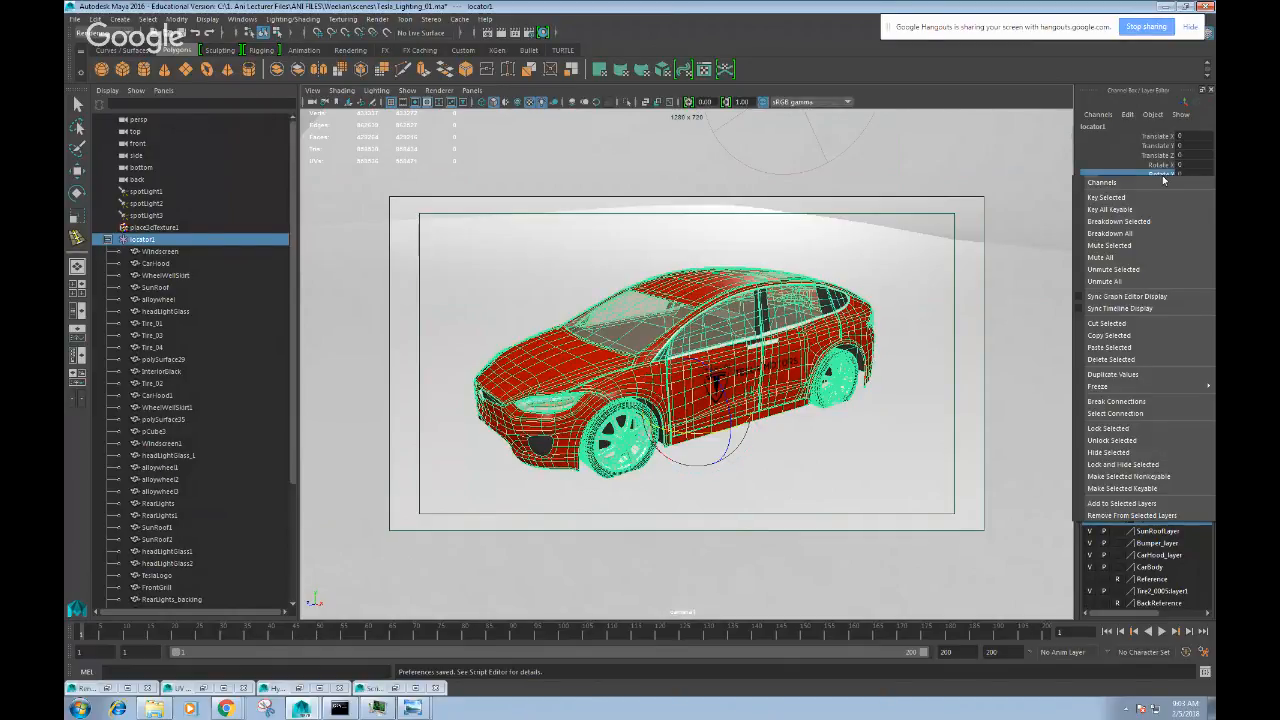
{"action": "left_click", "coordinate": [1118, 203]}
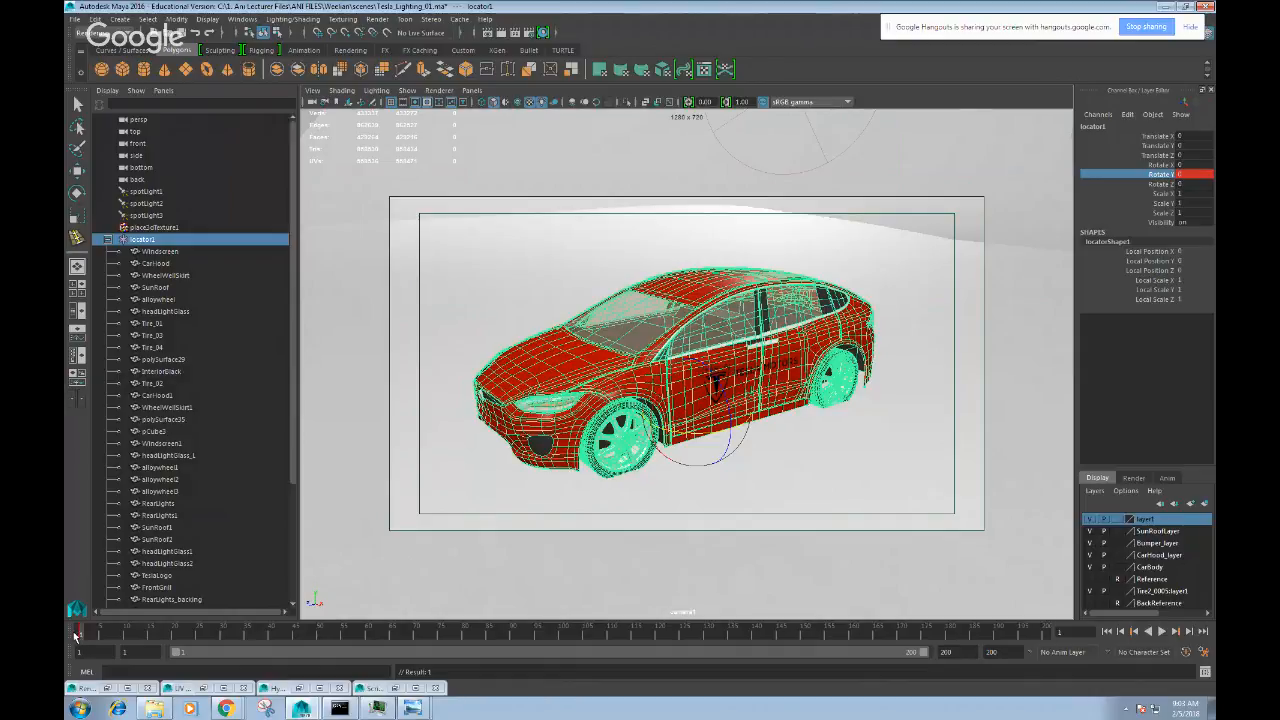
{"action": "left_click_drag", "start_coordinate": [84, 636], "coordinate": [1060, 629]}
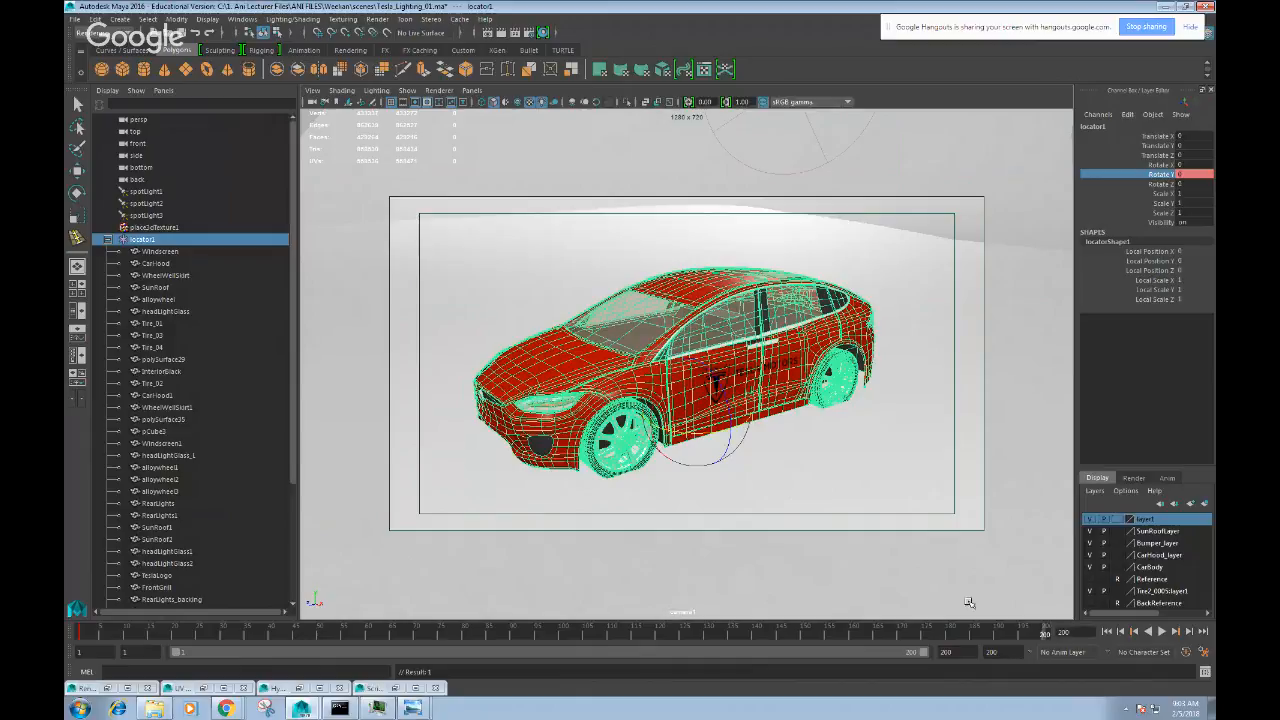
- Set Rotate Y of locator1 to 360 at frame 200 and key that channel
{"action": "double_click", "coordinate": [1191, 176]}
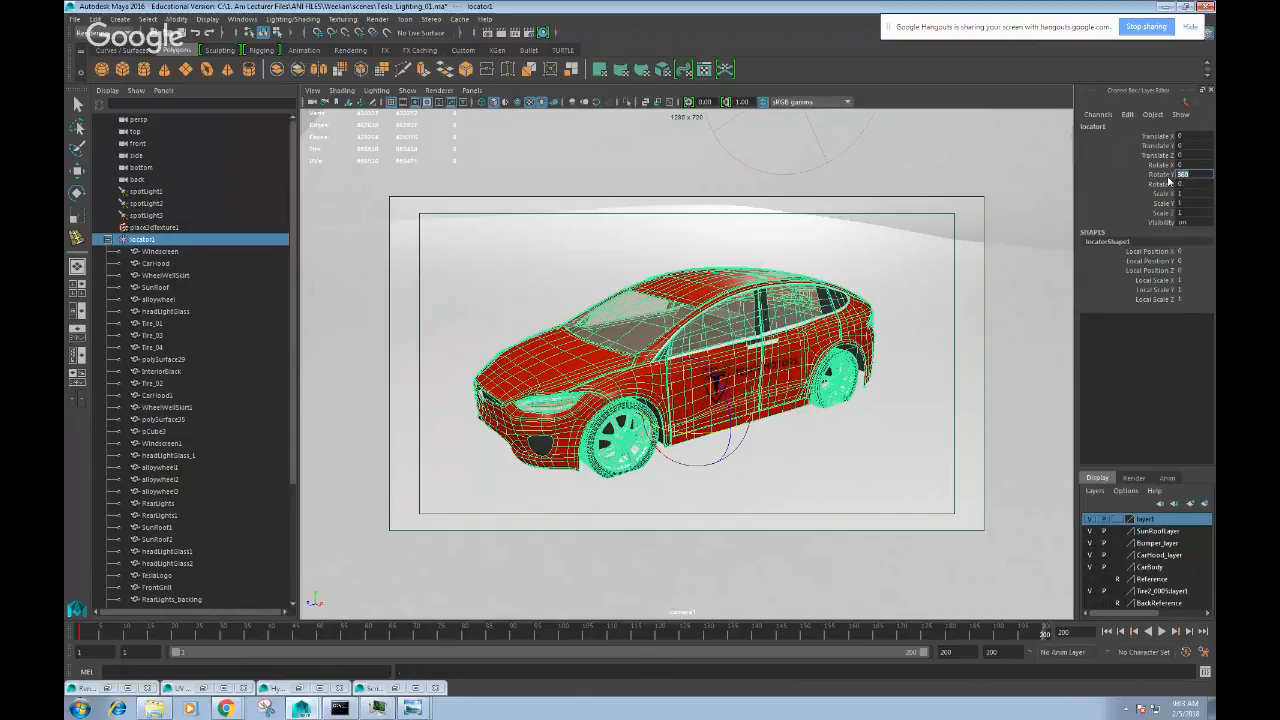
{"action": "right_click", "coordinate": [1155, 178]}
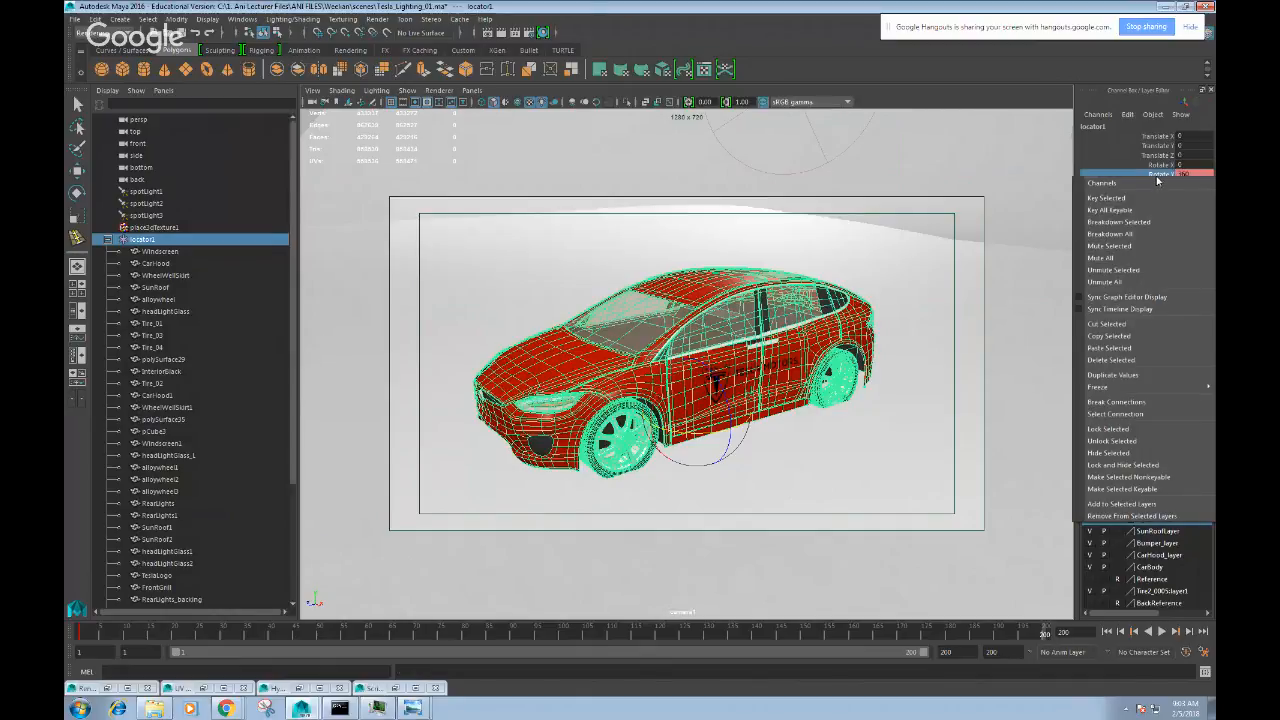
{"action": "left_click", "coordinate": [1120, 200]}
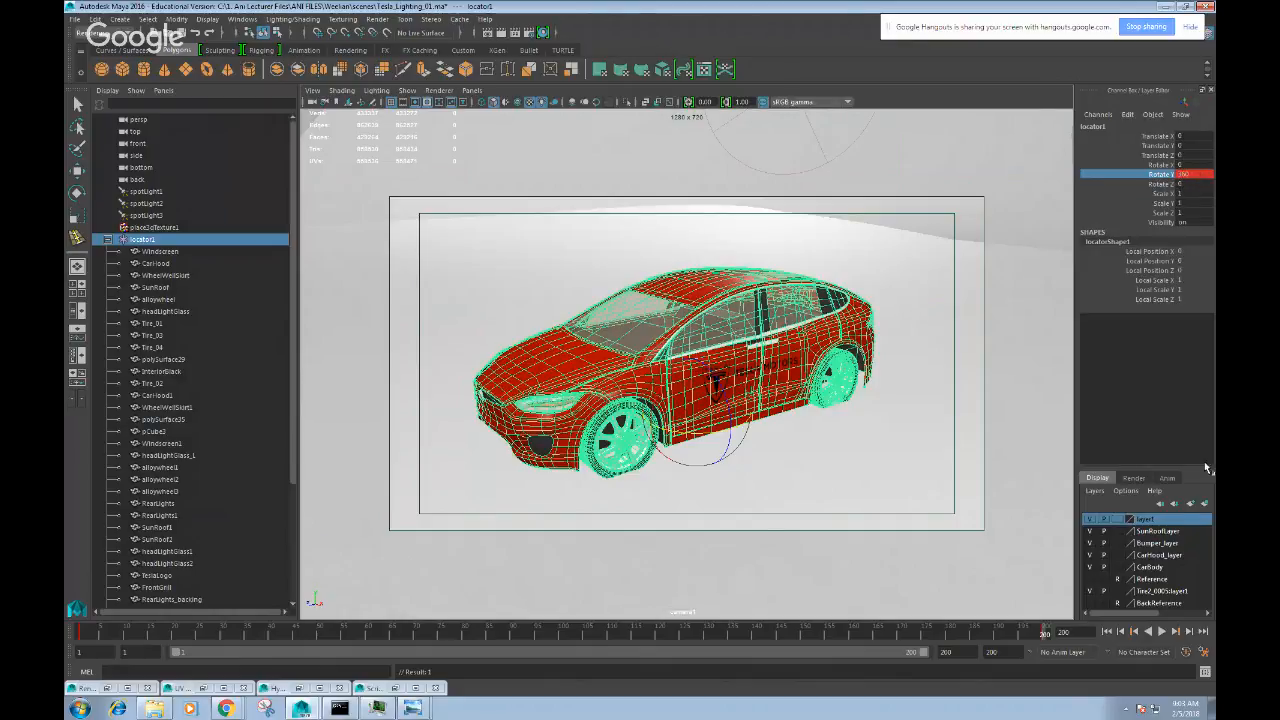
- Deselect the car and review its full rotation by scrubbing and playing the timeline between frames 1 and 200
{"action": "left_click_drag", "start_coordinate": [1045, 634], "coordinate": [66, 622]}
{"action": "left_click", "coordinate": [857, 449]}
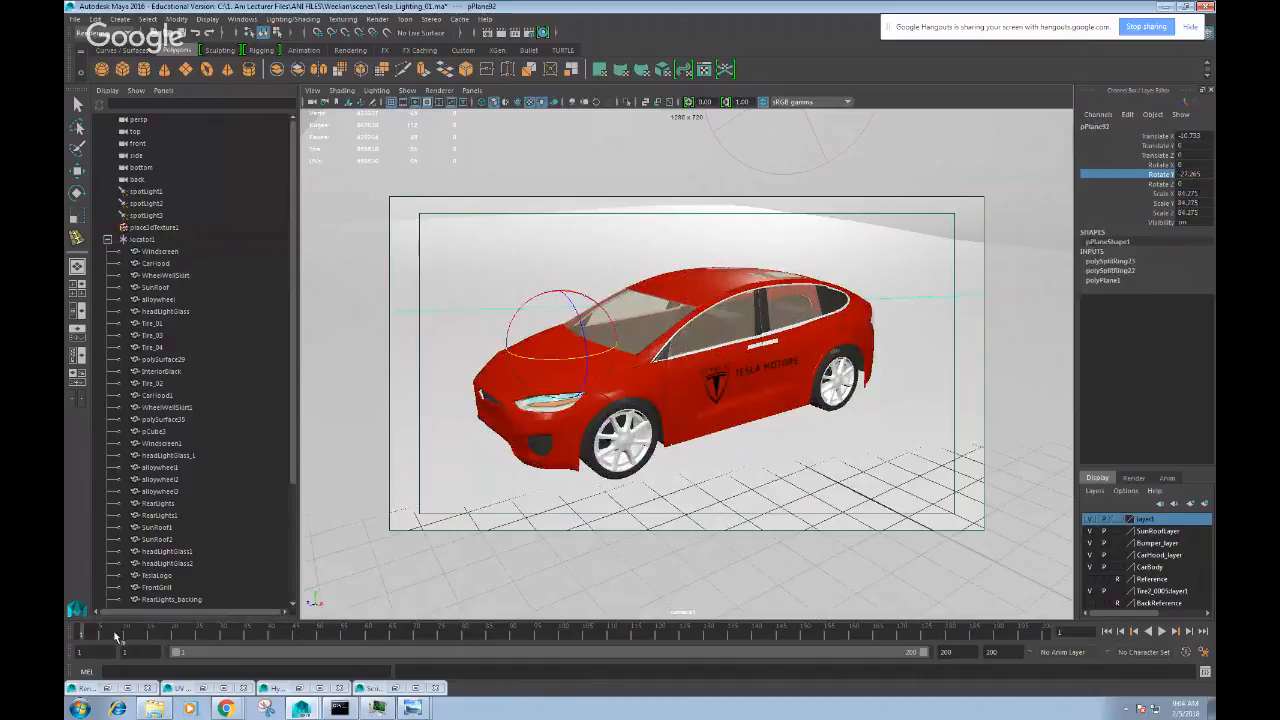
{"action": "left_click_drag", "start_coordinate": [120, 632], "coordinate": [1058, 631]}
{"action": "key", "text": "alt+v"}
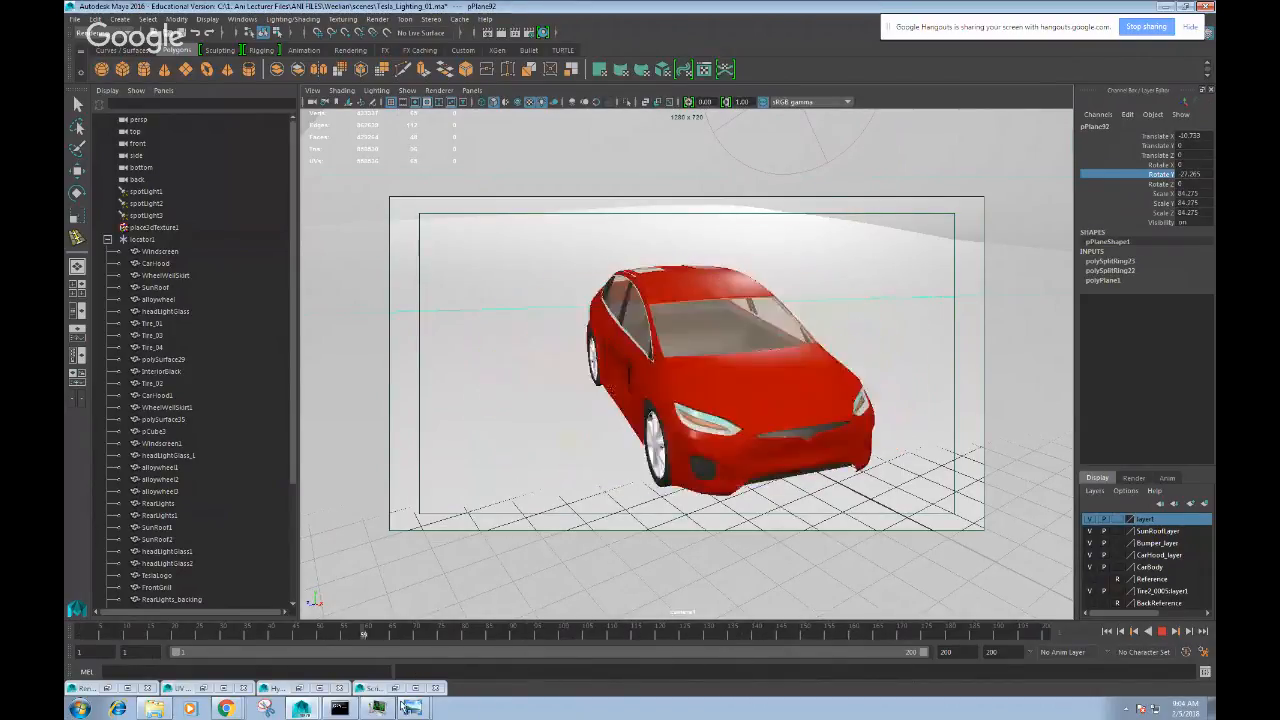
{"action": "left_click_drag", "start_coordinate": [402, 703], "coordinate": [485, 697]}
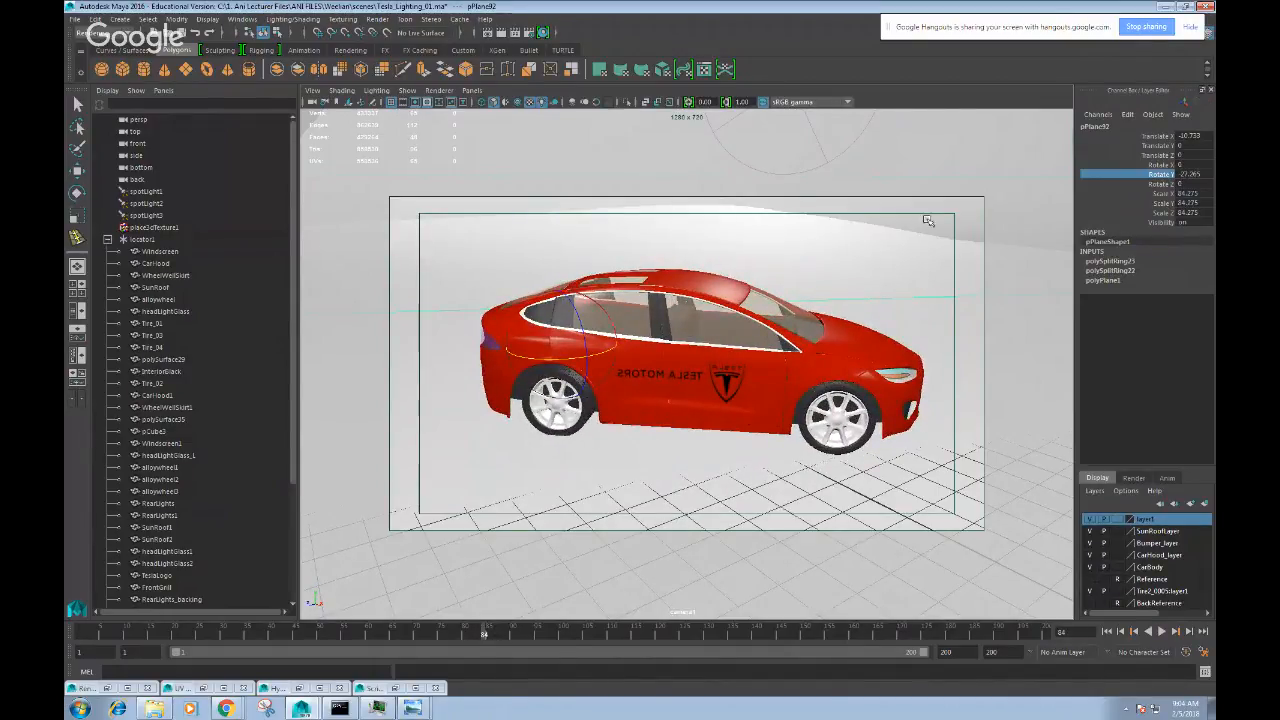
{"action": "left_click_drag", "start_coordinate": [121, 635], "coordinate": [1130, 626]}
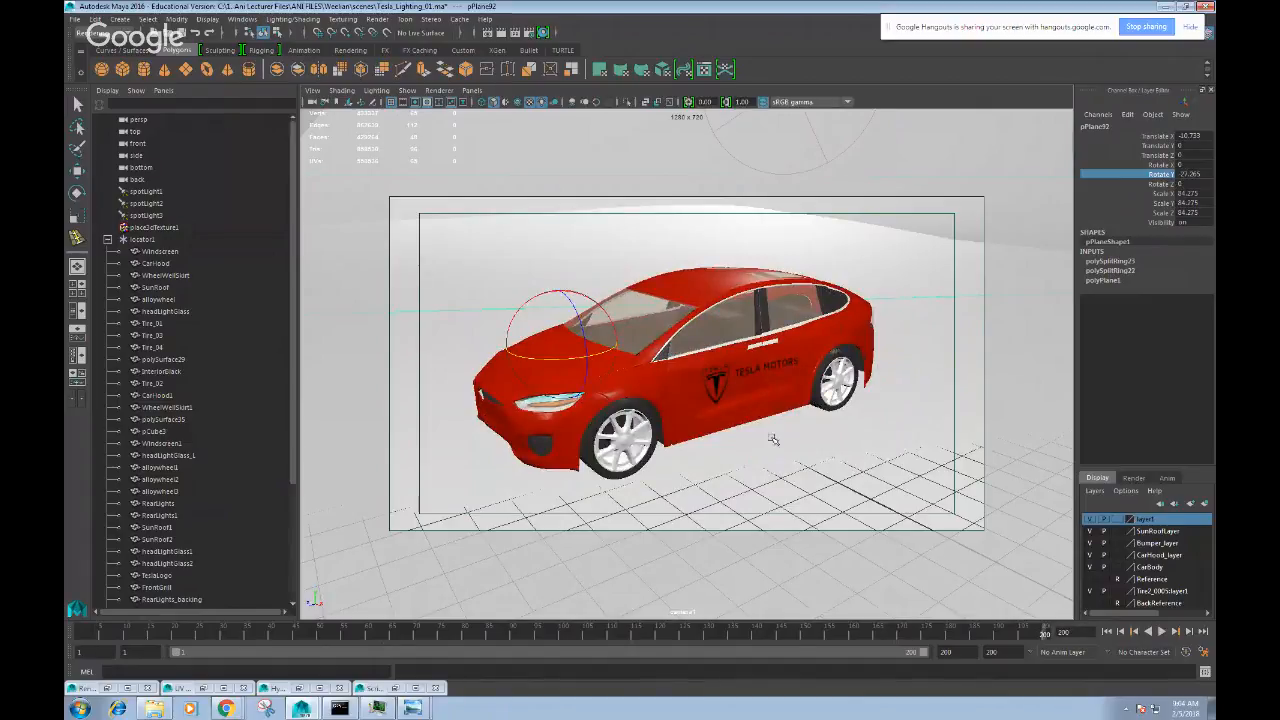
- Shift camera1 so the car sits slightly higher in the frame, checking the framing across the timeline
{"action": "middle_click_drag", "start_coordinate": [772, 434], "coordinate": [767, 419], "text": "alt"}
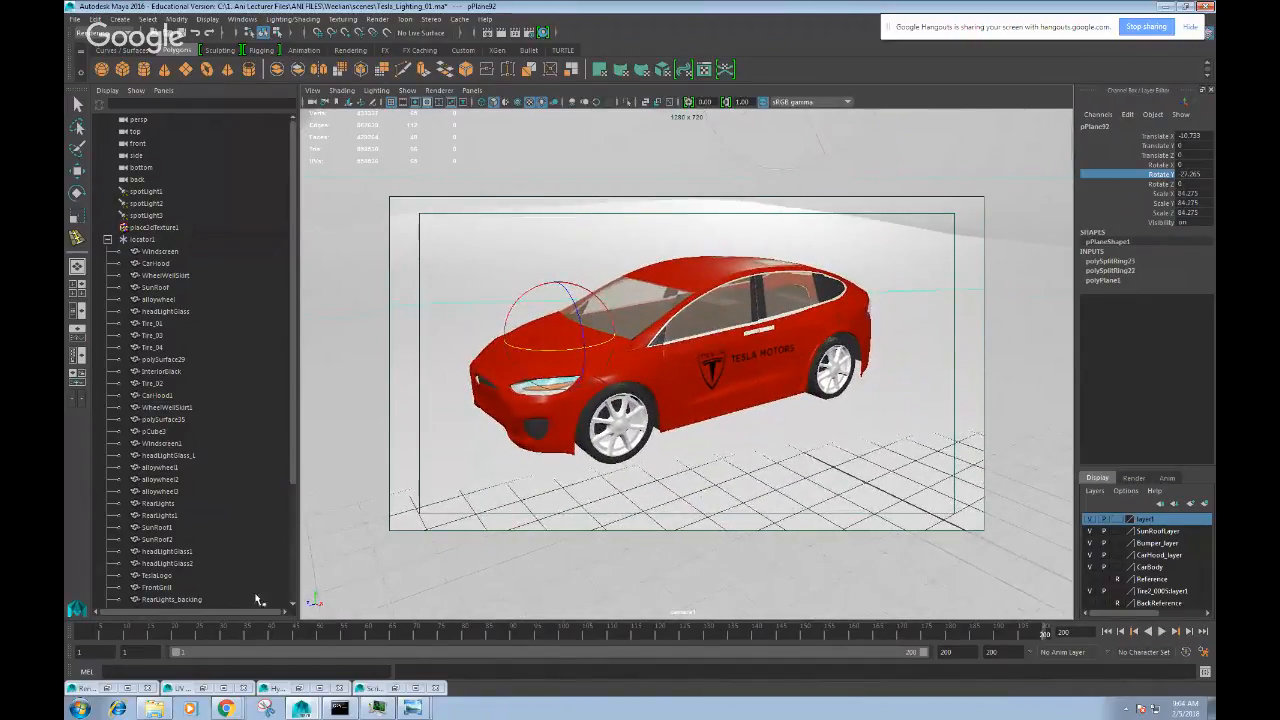
{"action": "left_click_drag", "start_coordinate": [88, 636], "coordinate": [1001, 607]}
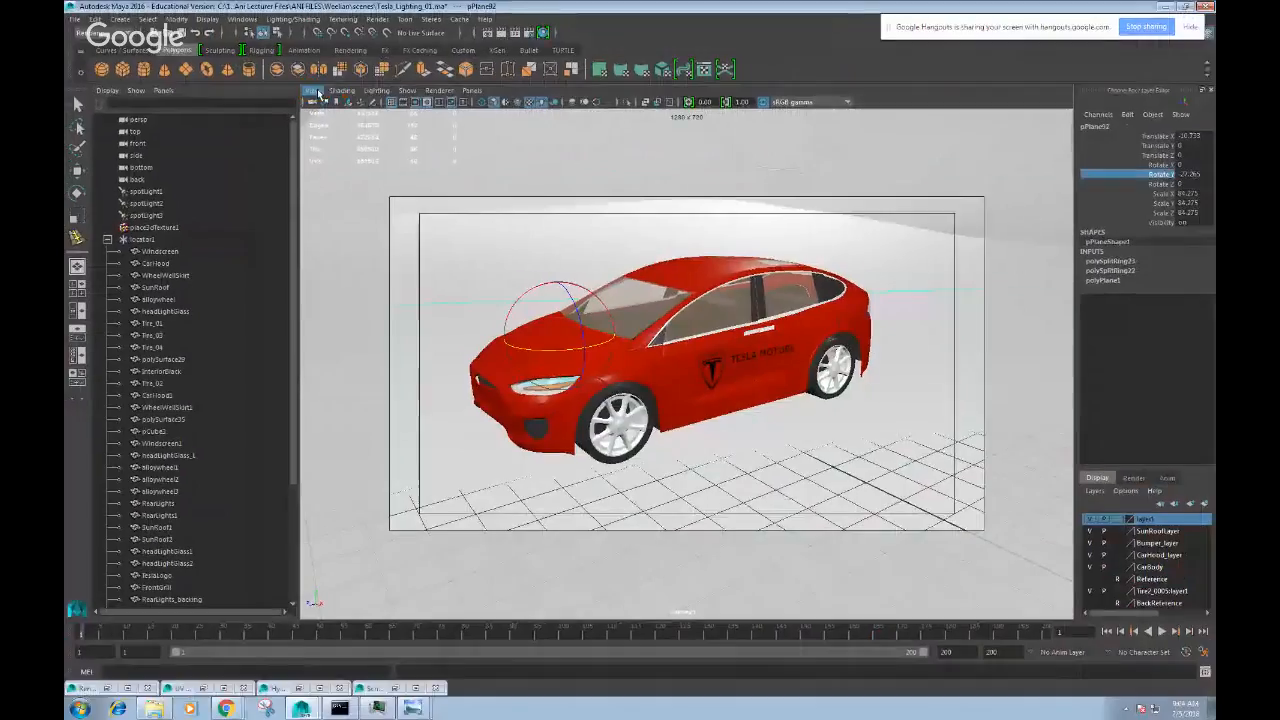
- Select camera1 and lock all its Translate, Rotate and Scale channels
{"action": "left_click", "coordinate": [303, 121]}
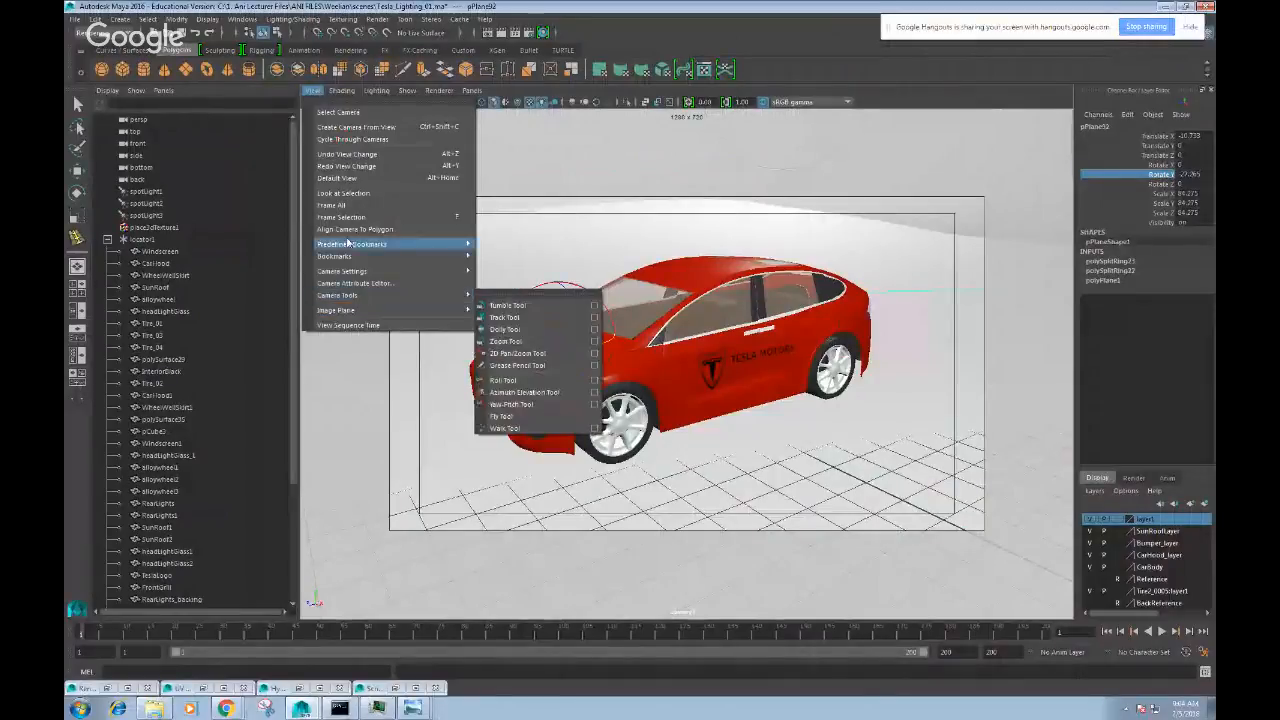
{"action": "mouse_move", "coordinate": [367, 299]}
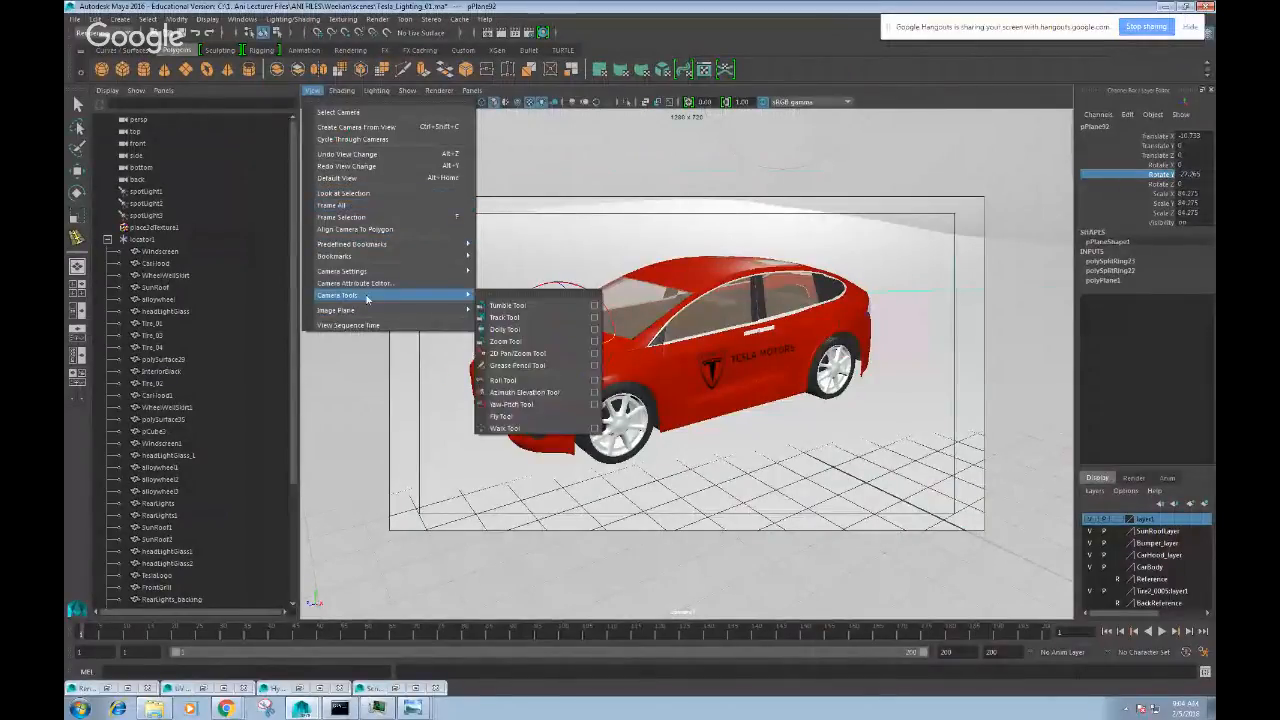
{"action": "left_click", "coordinate": [334, 112]}
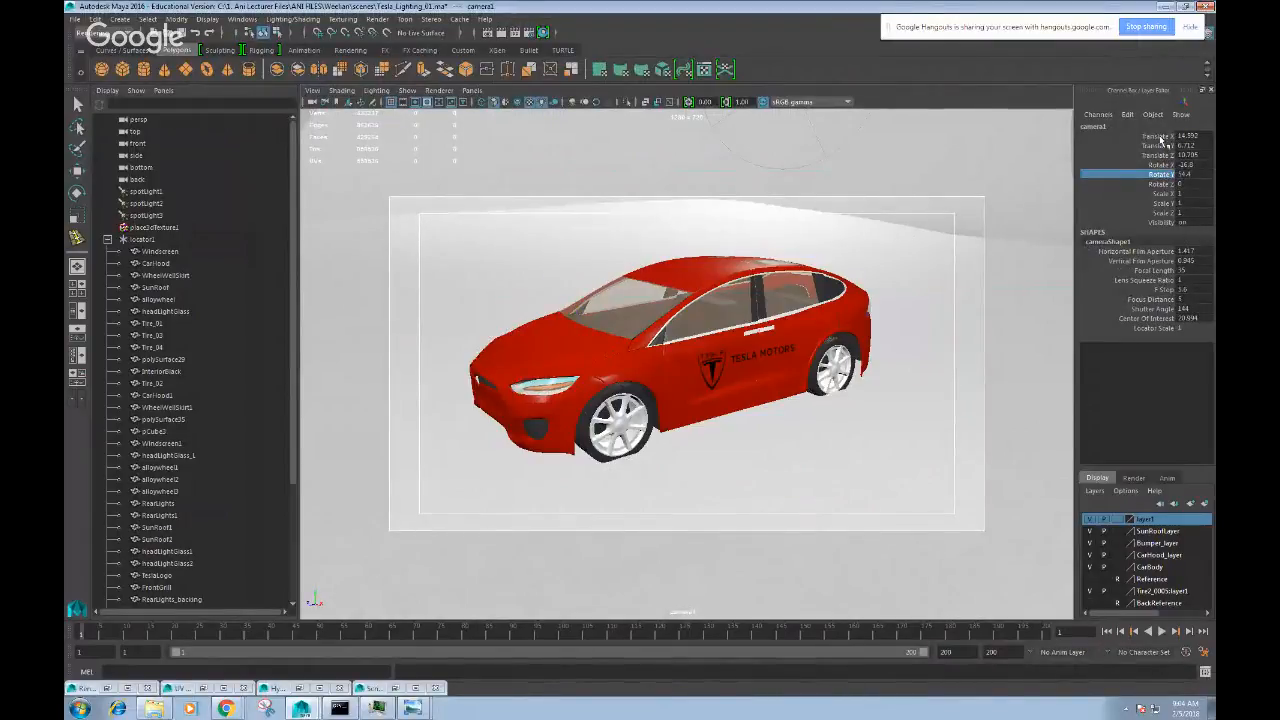
{"action": "left_click", "coordinate": [1160, 136]}
{"action": "left_click", "coordinate": [1165, 213], "text": "shift"}
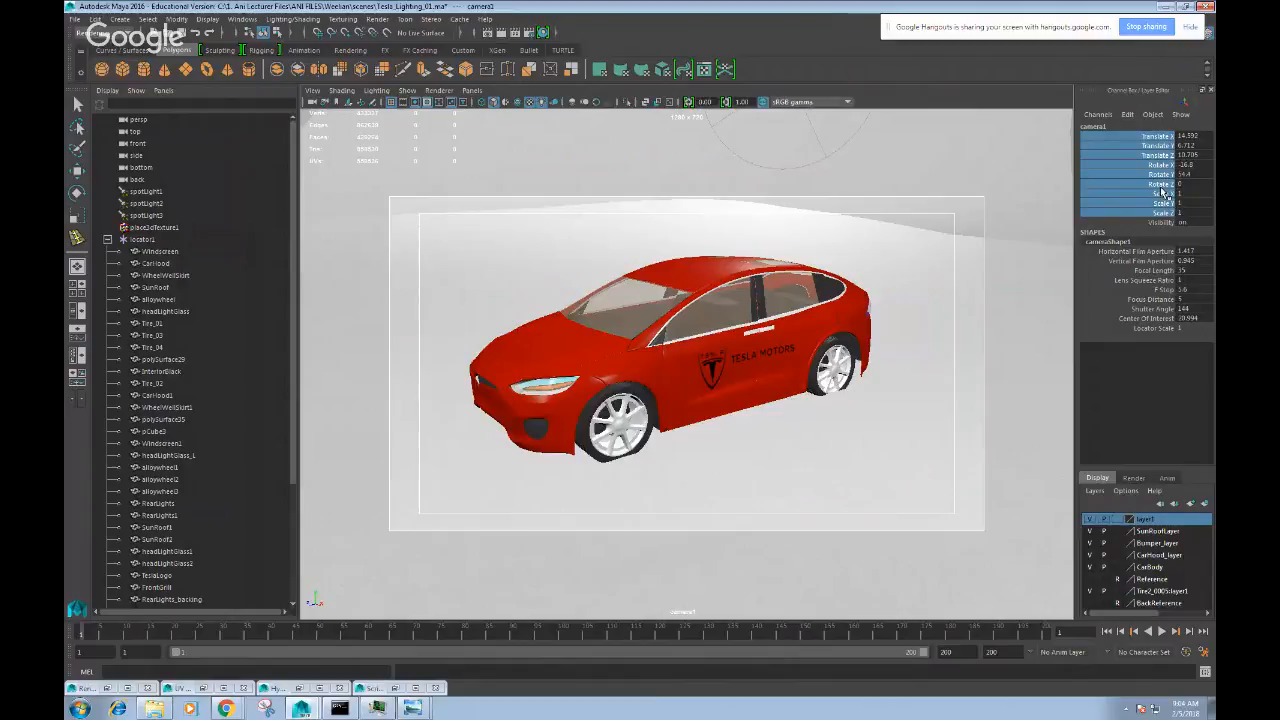
{"action": "right_click", "coordinate": [1157, 160]}
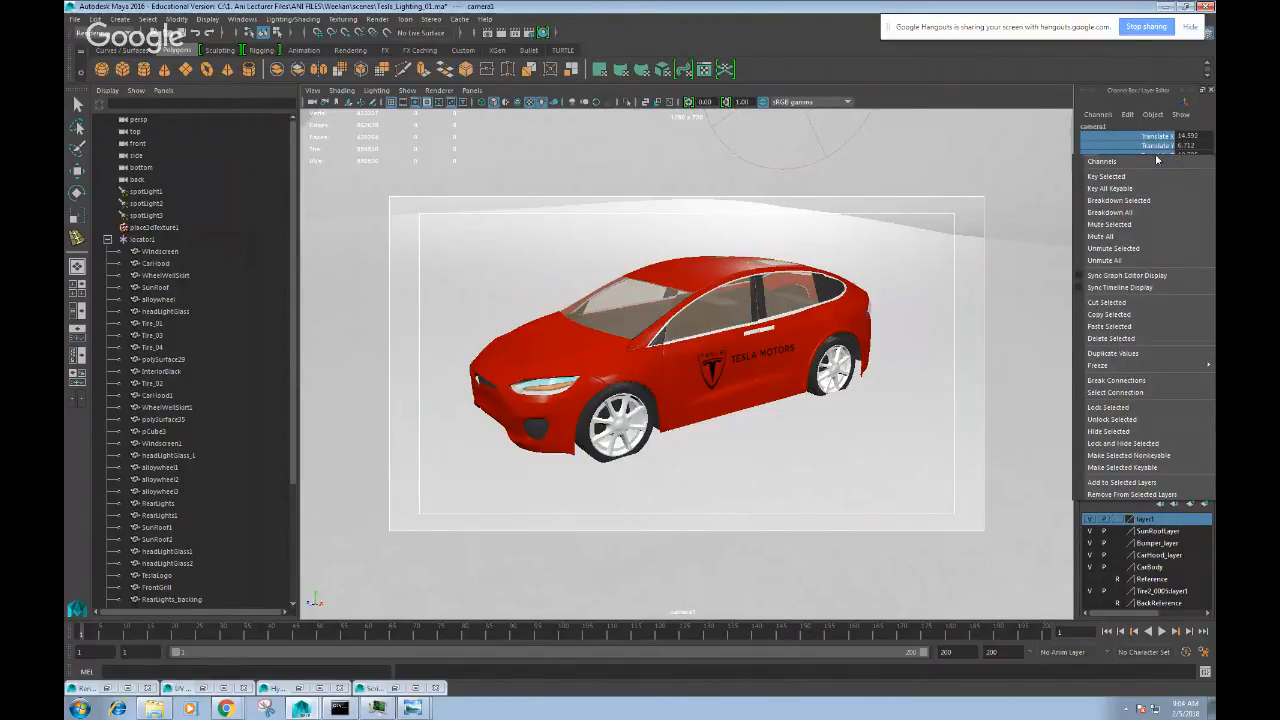
{"action": "left_click", "coordinate": [1157, 137]}
{"action": "left_click", "coordinate": [1157, 136]}
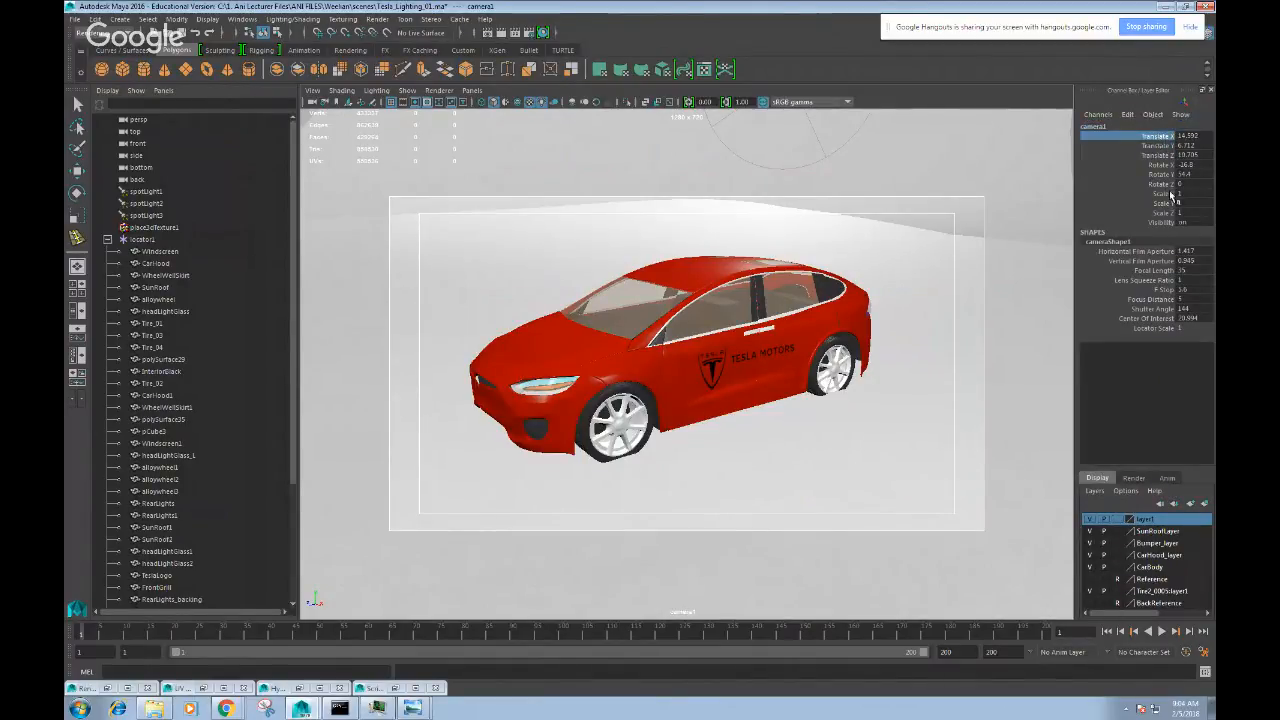
{"action": "left_click", "coordinate": [1160, 222], "text": "shift"}
{"action": "right_click", "coordinate": [1164, 180]}
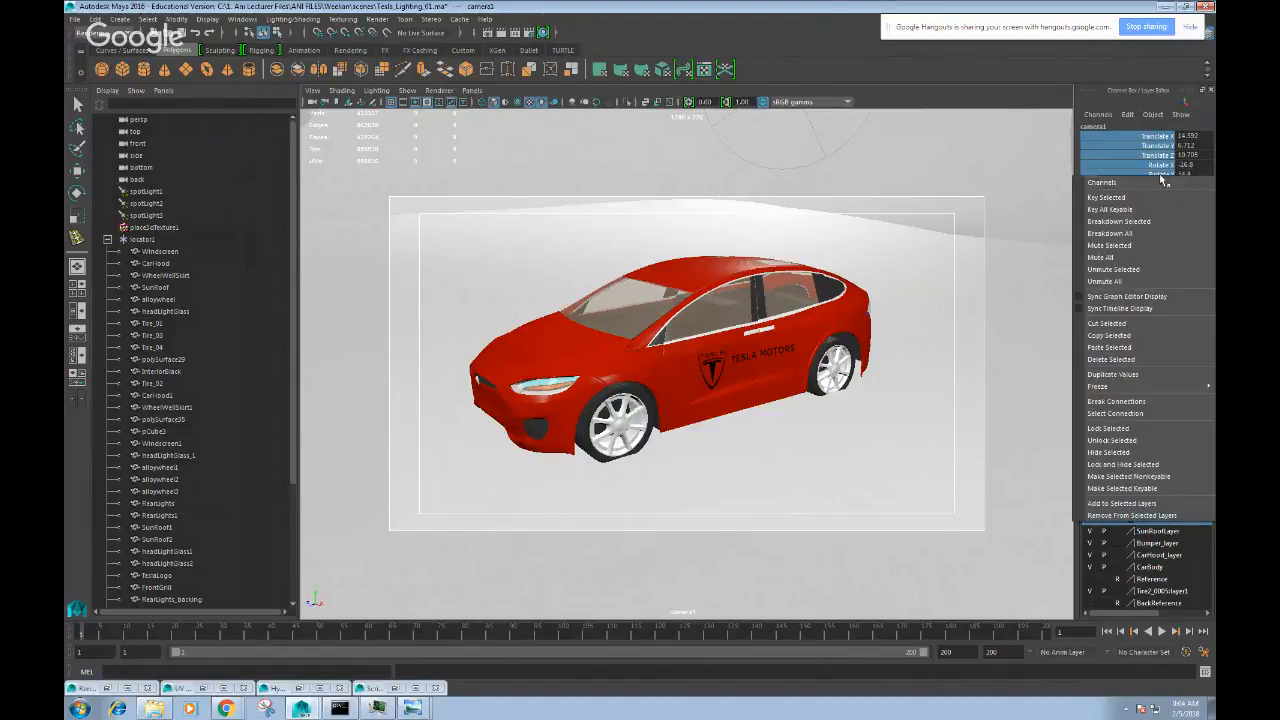
{"action": "left_click", "coordinate": [1143, 437]}
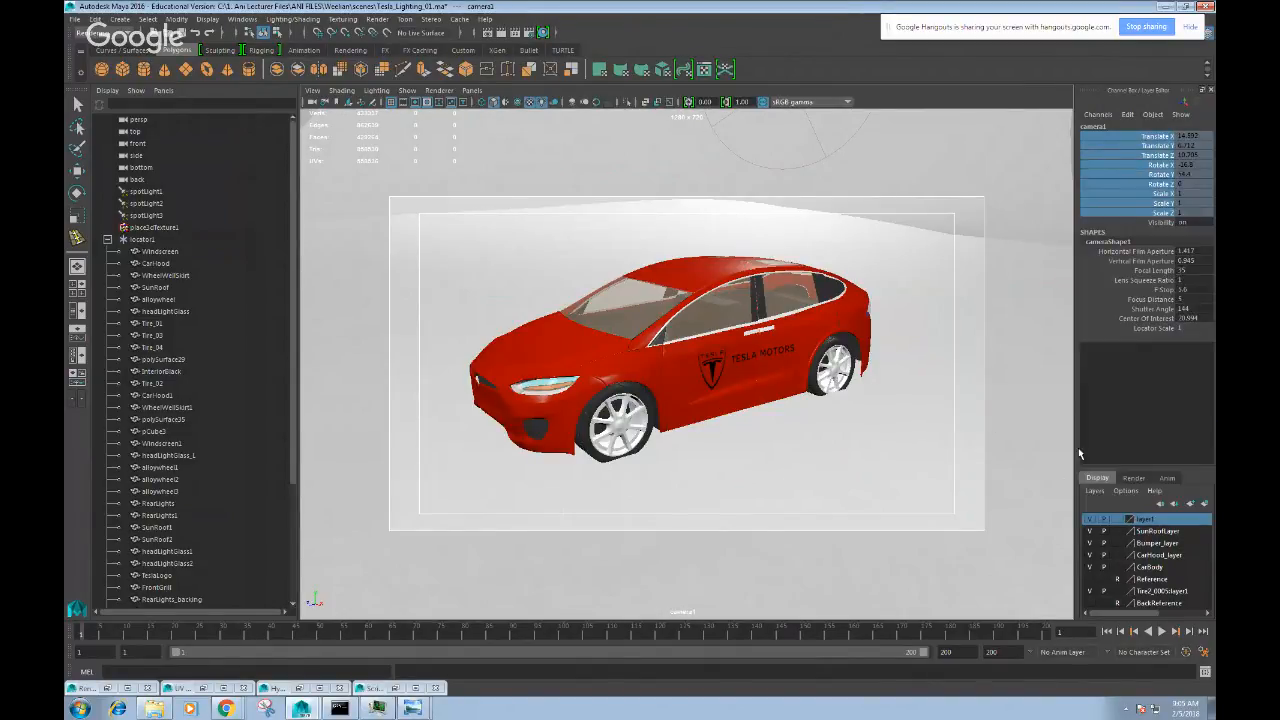
- Play the car rotation through the locked camera and stop partway to inspect the car's side
{"action": "left_click", "coordinate": [424, 521]}
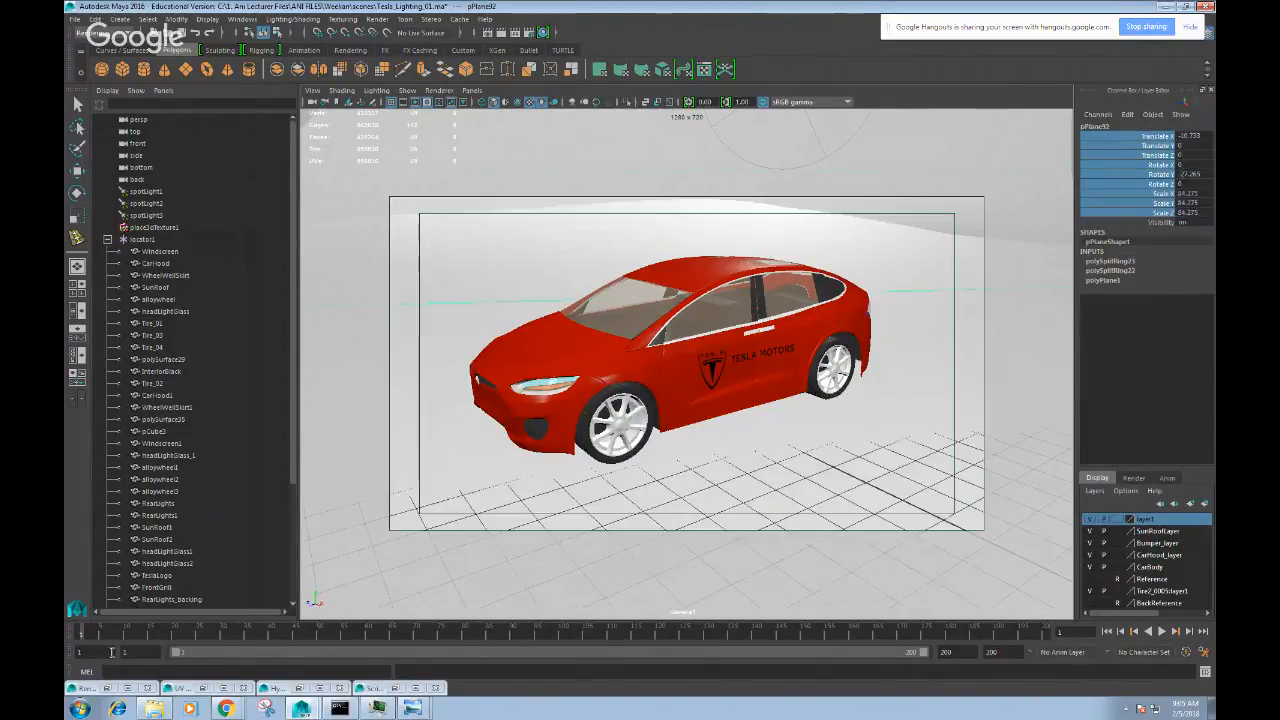
{"action": "key", "text": "alt+v"}
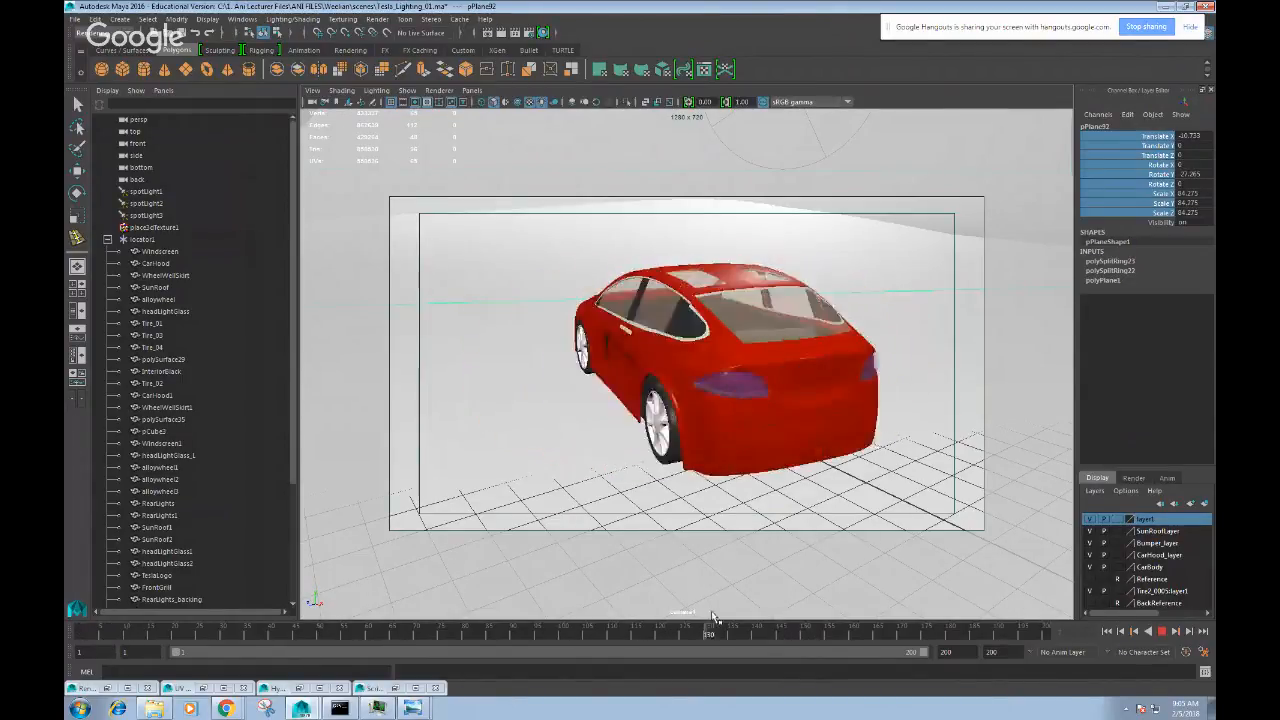
{"action": "left_click_drag", "start_coordinate": [712, 613], "coordinate": [66, 648]}
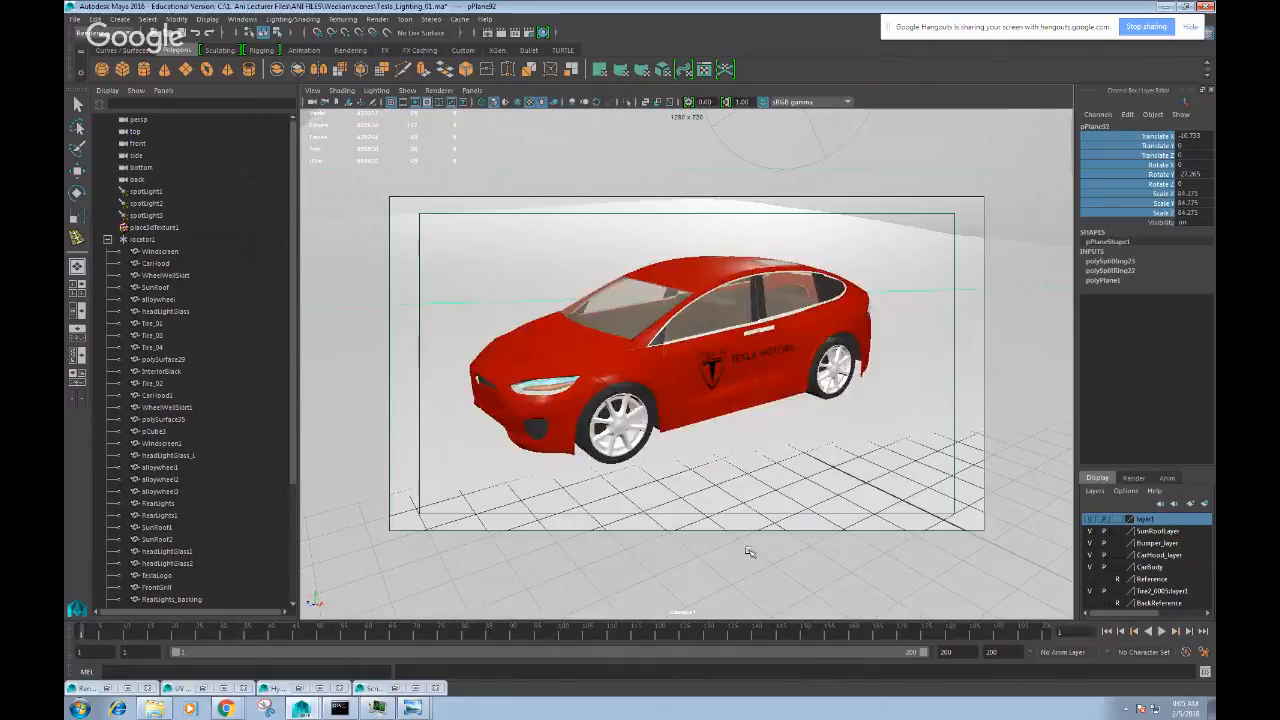
{"action": "key", "text": "alt+v"}
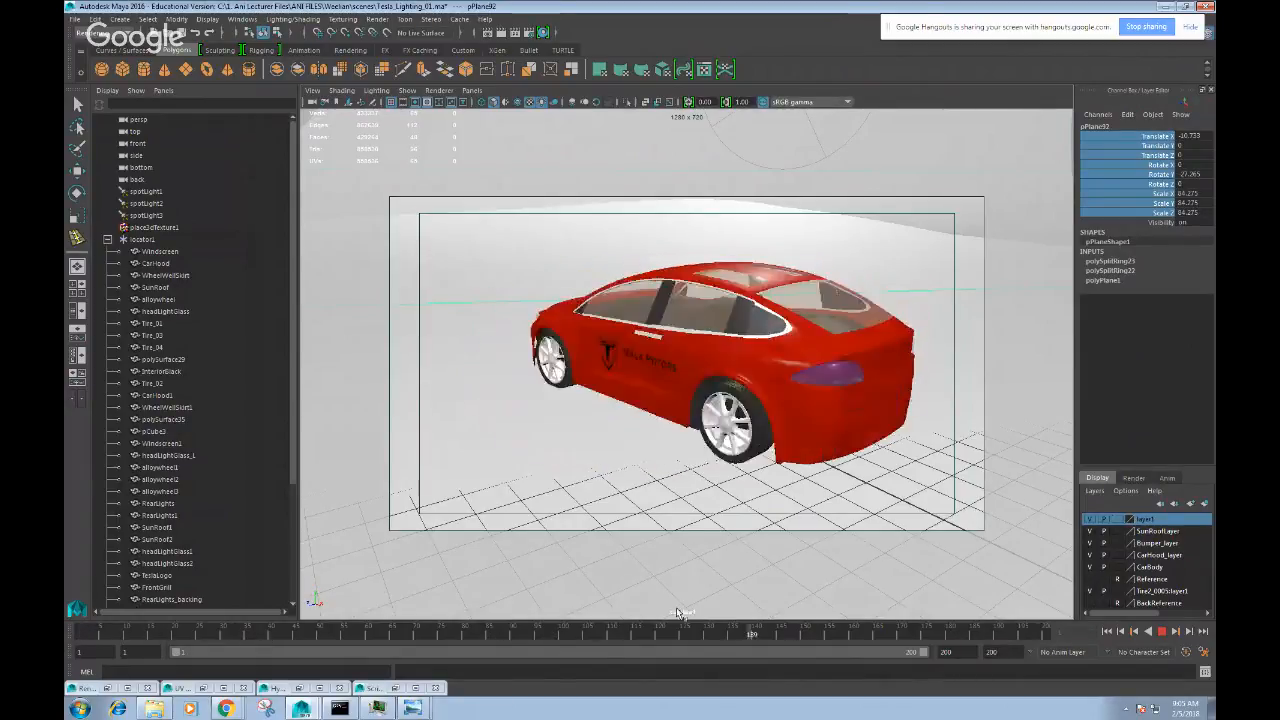
{"action": "mouse_move", "coordinate": [500, 629]}
{"action": "left_mouse_down"}
{"action": "mouse_move", "coordinate": [451, 631]}
{"action": "mouse_move", "coordinate": [560, 631]}
{"action": "mouse_move", "coordinate": [546, 621]}
{"action": "left_mouse_up"}
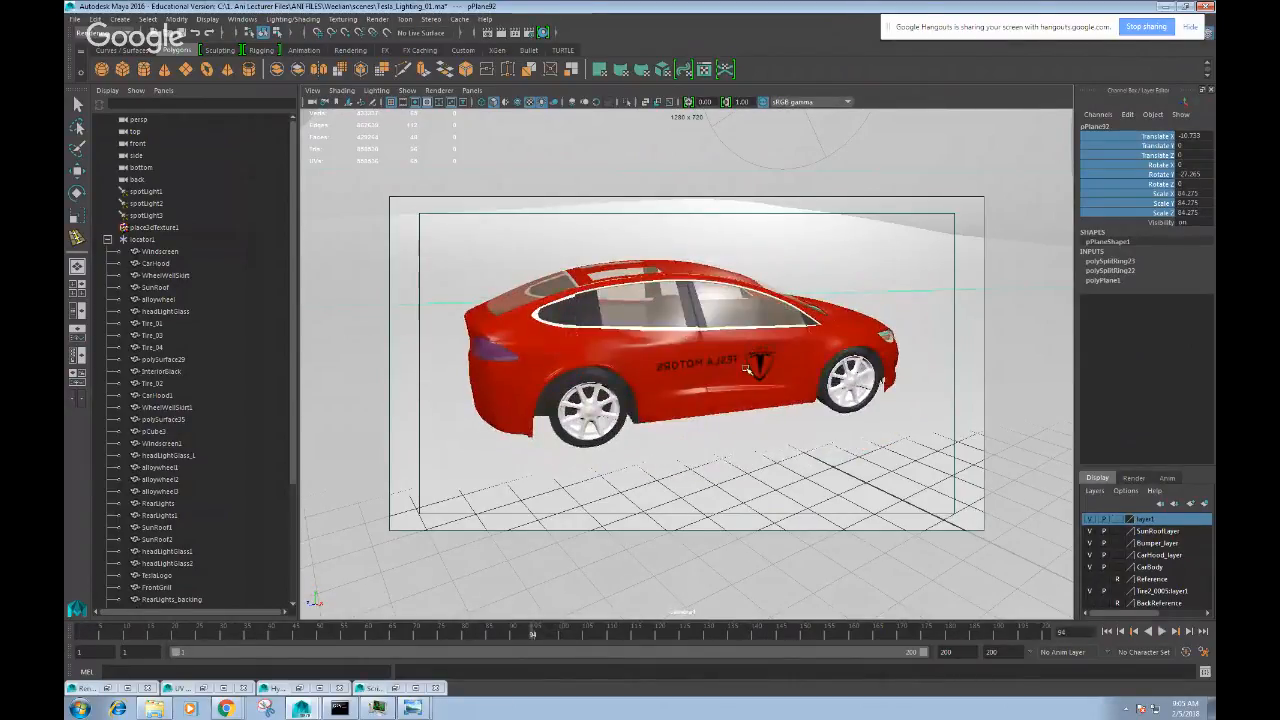
- Select the front and rear door panels in turn to inspect them and replay the rotation animation
{"action": "left_click", "coordinate": [655, 352]}
{"action": "left_click", "coordinate": [743, 341]}
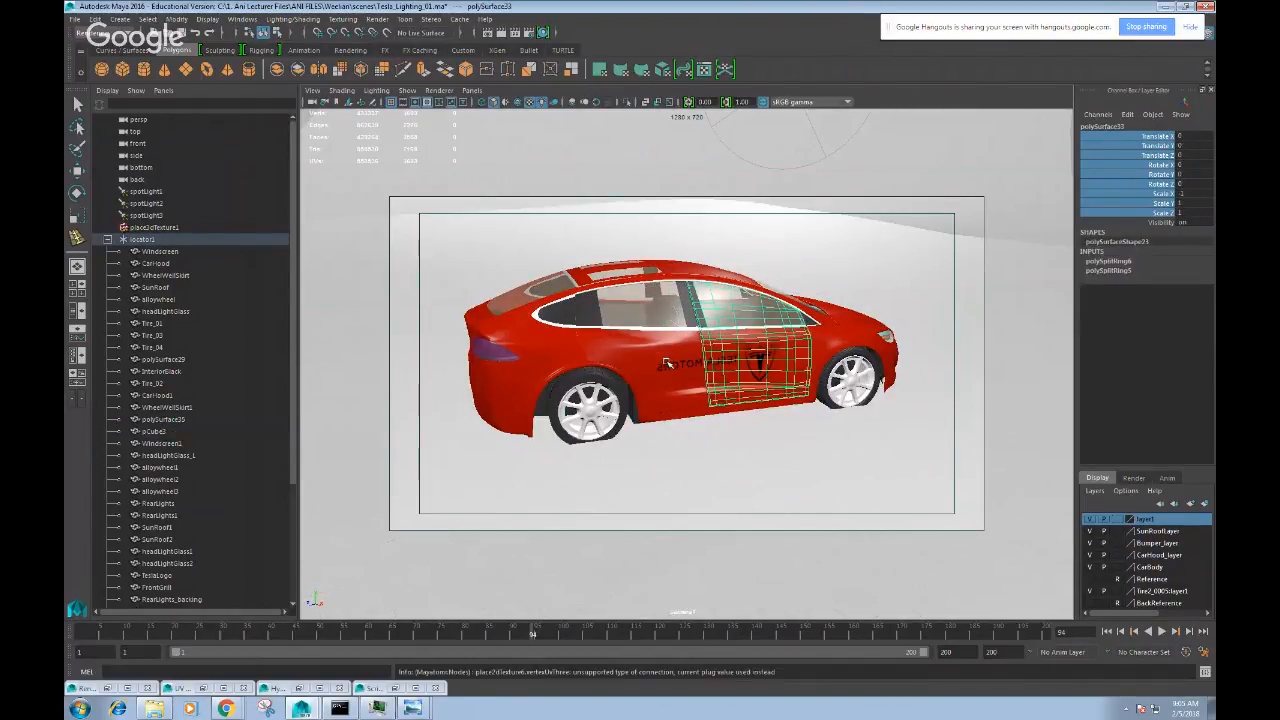
{"action": "left_click", "coordinate": [667, 362]}
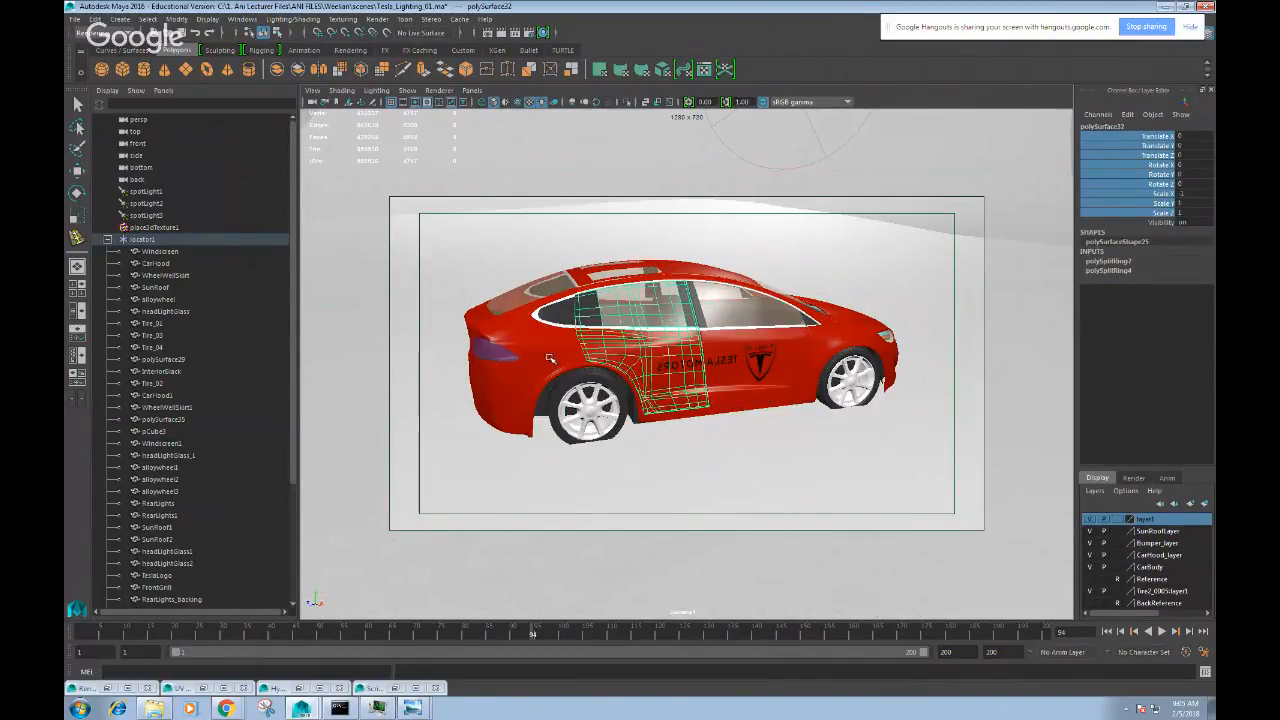
{"action": "key", "text": "alt+v"}
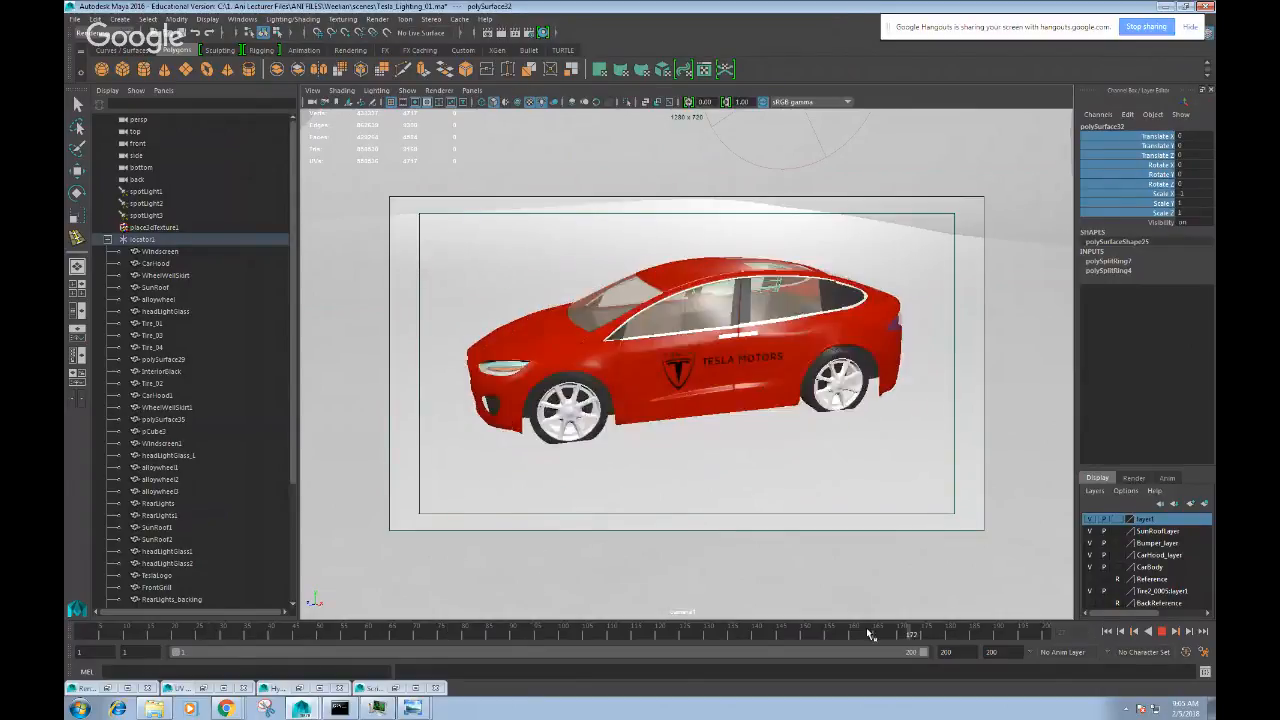
{"action": "key", "text": "Escape"}
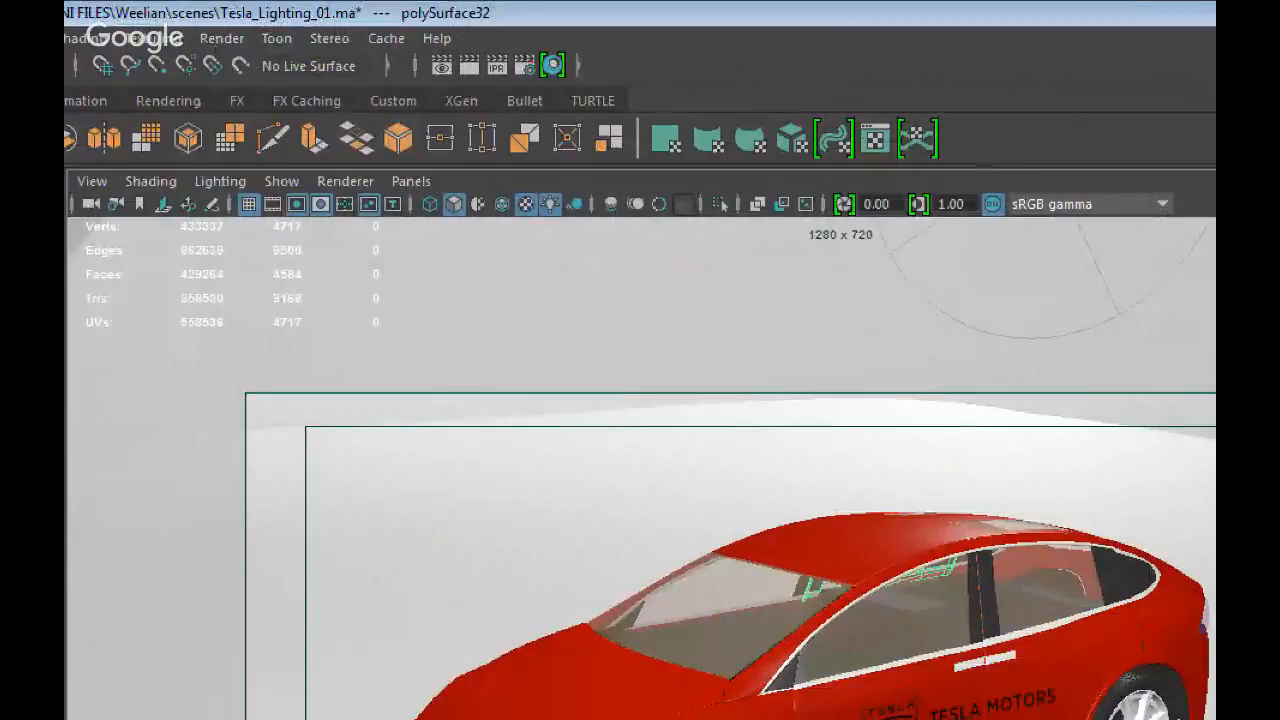
- In the render settings, set the file name prefix to Tesla_Beauty and the image format to PNG
{"action": "left_click_drag", "start_coordinate": [514, 61], "coordinate": [529, 92]}
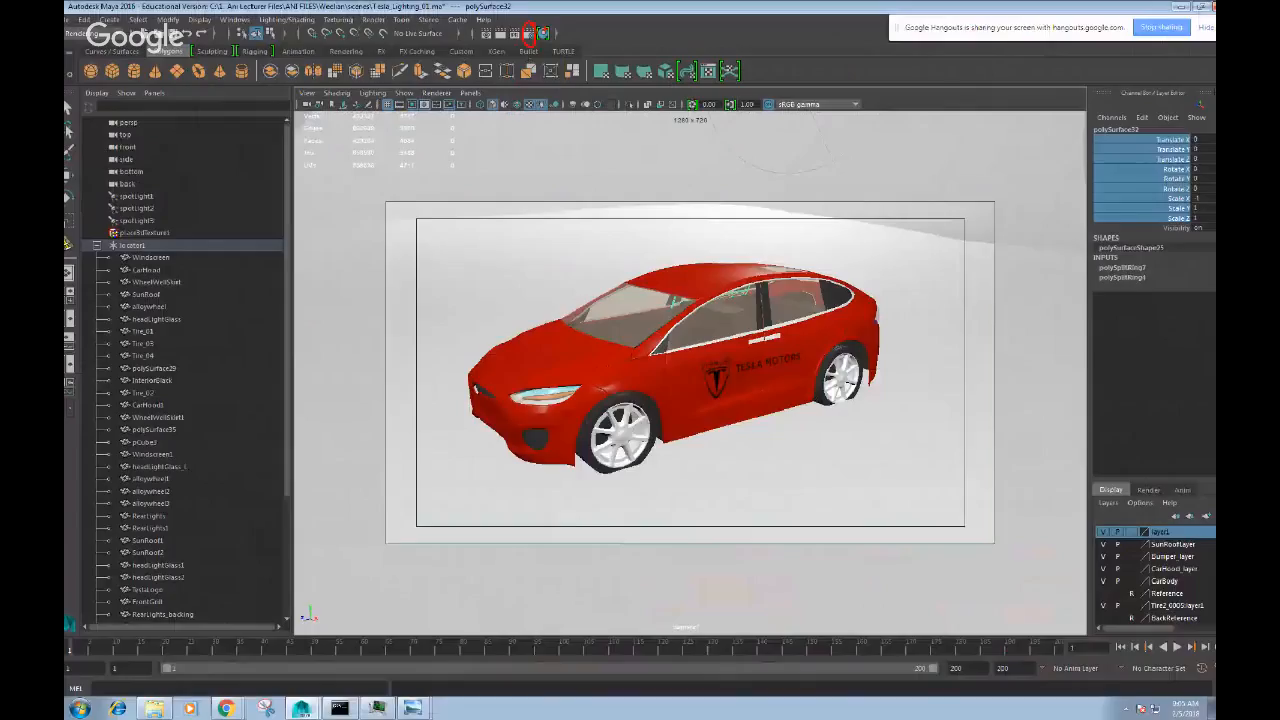
{"action": "left_click", "coordinate": [527, 66]}
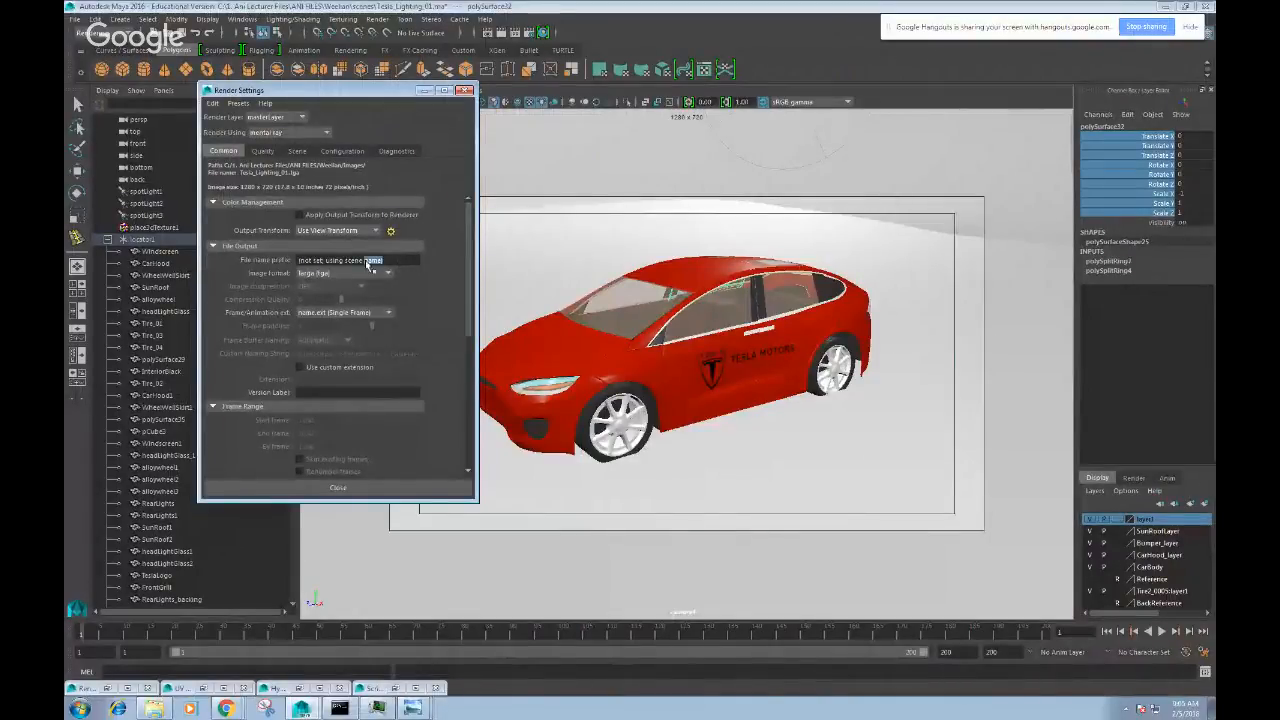
{"action": "left_click", "coordinate": [371, 261]}
{"action": "type", "text": "Te"}
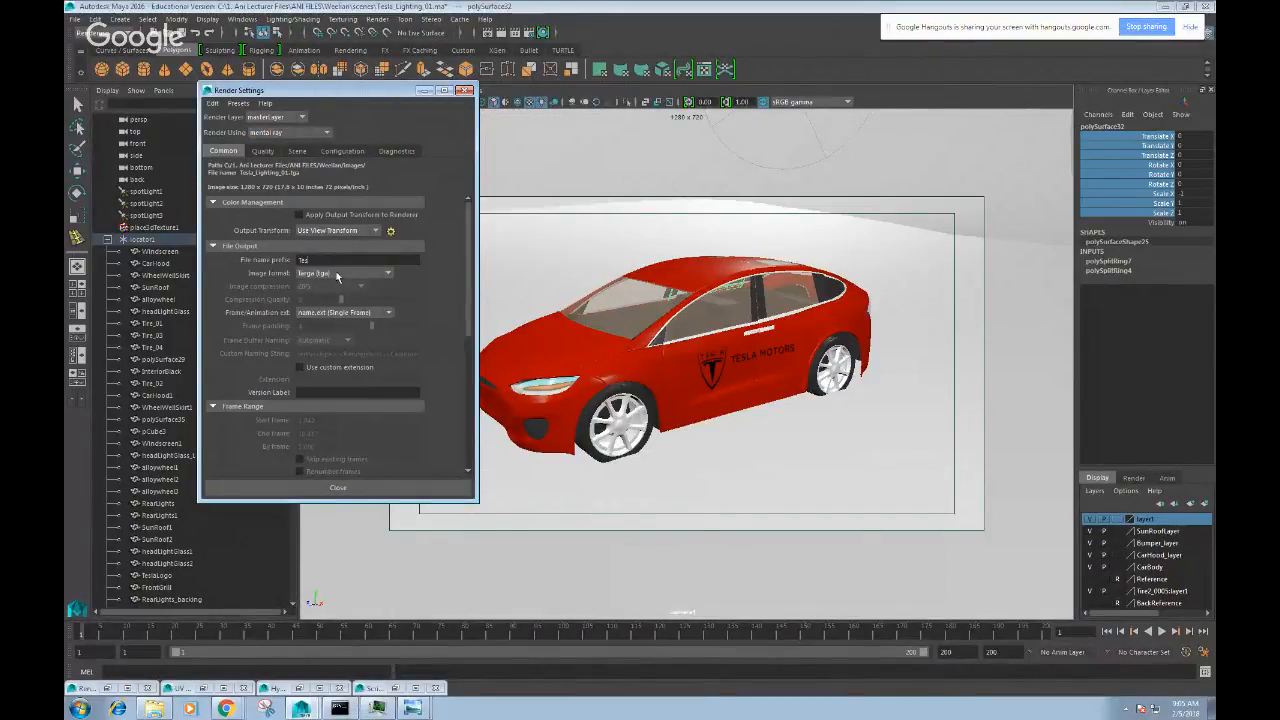
{"action": "type", "text": "sla_Beauty"}
{"action": "left_click", "coordinate": [340, 273]}
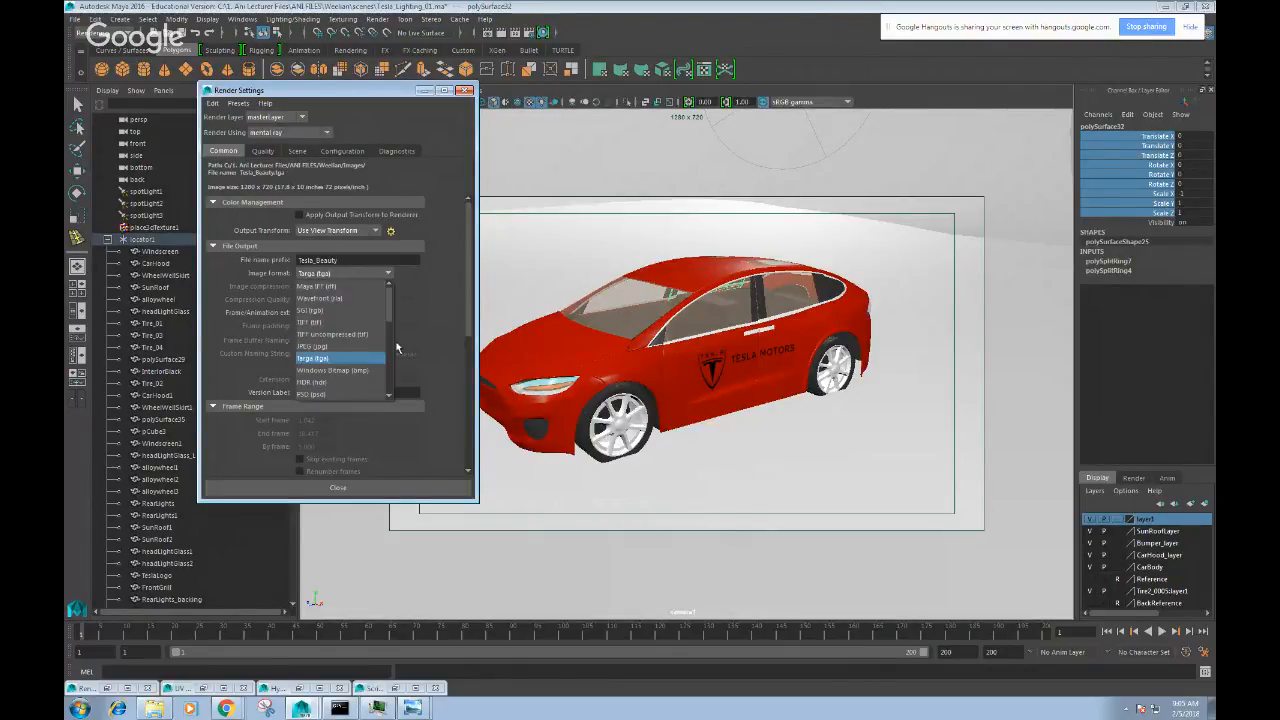
{"action": "scroll", "coordinate": [391, 327], "scroll_direction": "down", "scroll_amount": 2}
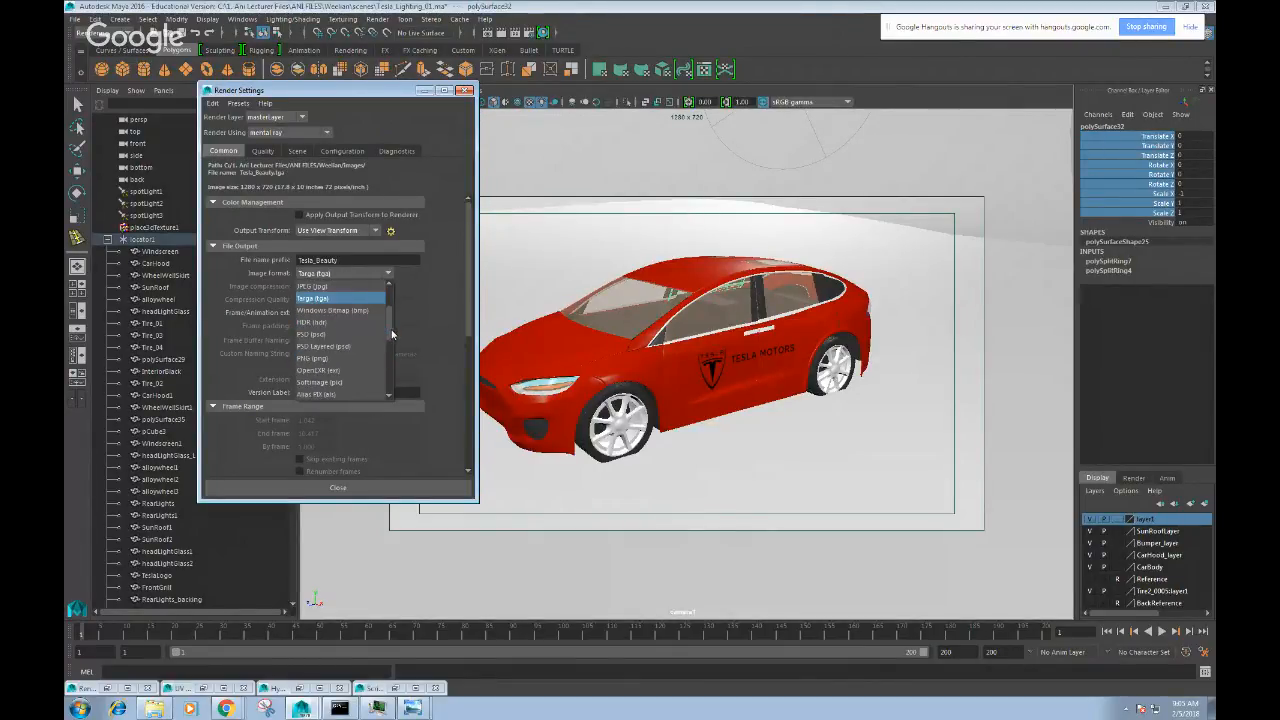
{"action": "scroll", "coordinate": [392, 326], "scroll_direction": "down", "scroll_amount": 1}
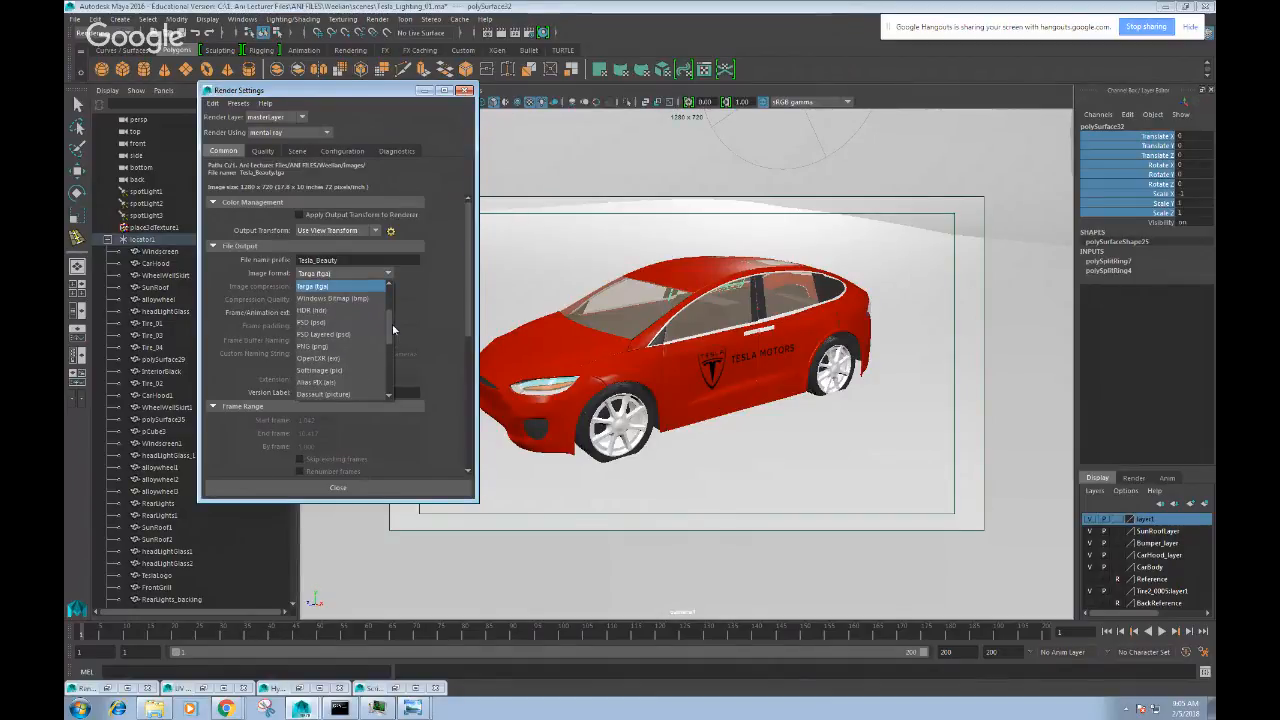
{"action": "left_click", "coordinate": [337, 347]}
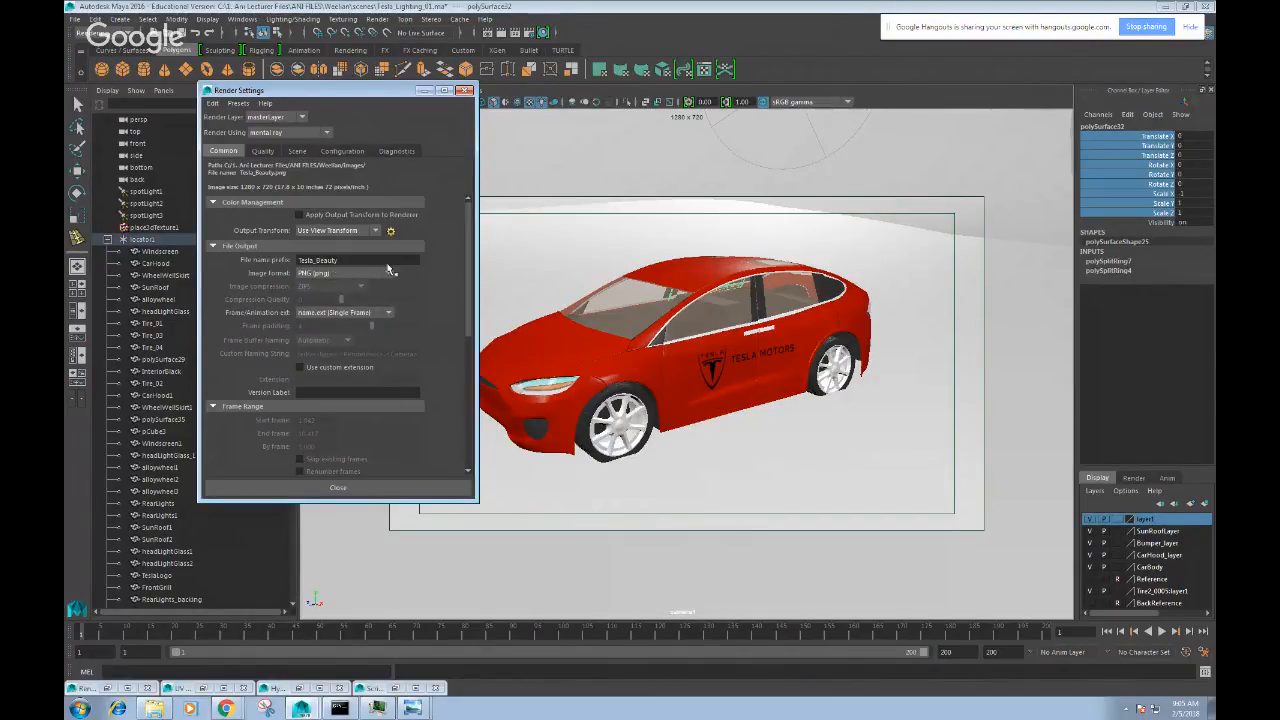
- Set the renderable camera to camera1 and the image size preset to HD 1080
{"action": "scroll", "coordinate": [456, 275], "scroll_direction": "down", "scroll_amount": 8}
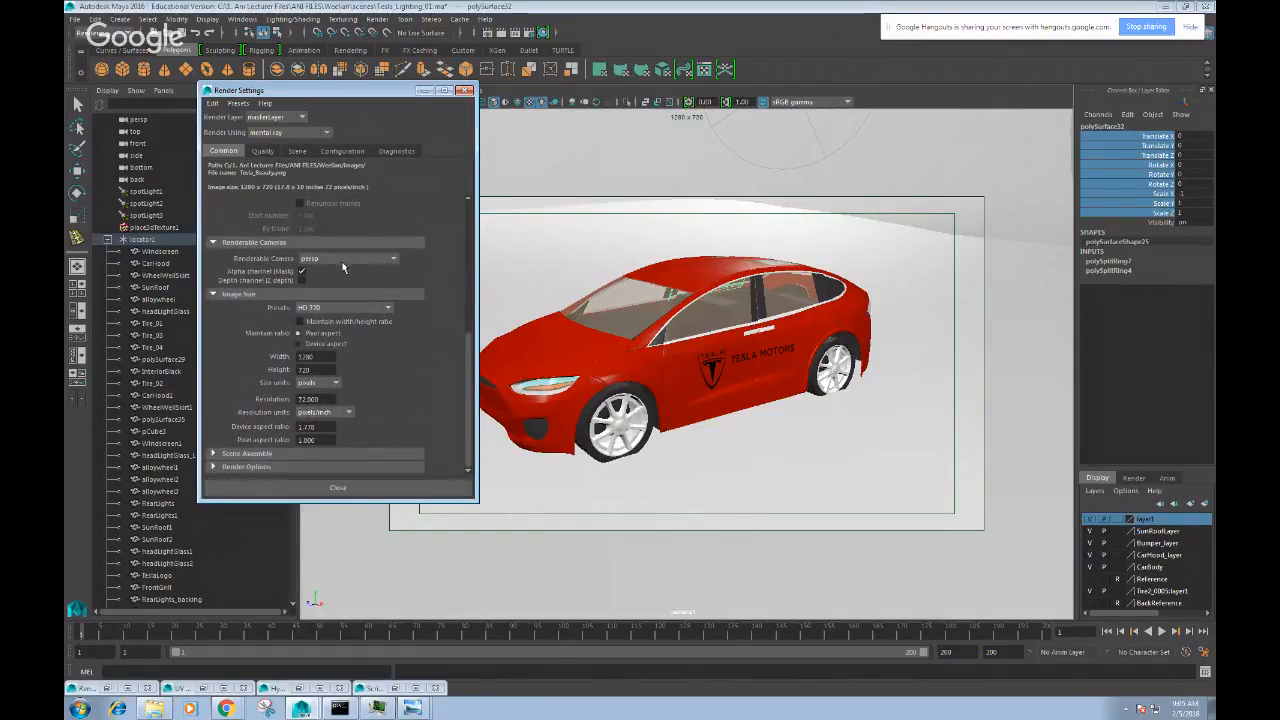
{"action": "left_click", "coordinate": [345, 259]}
{"action": "left_click", "coordinate": [318, 297]}
{"action": "left_click", "coordinate": [336, 309]}
{"action": "scroll", "coordinate": [381, 397], "scroll_direction": "down", "scroll_amount": 1}
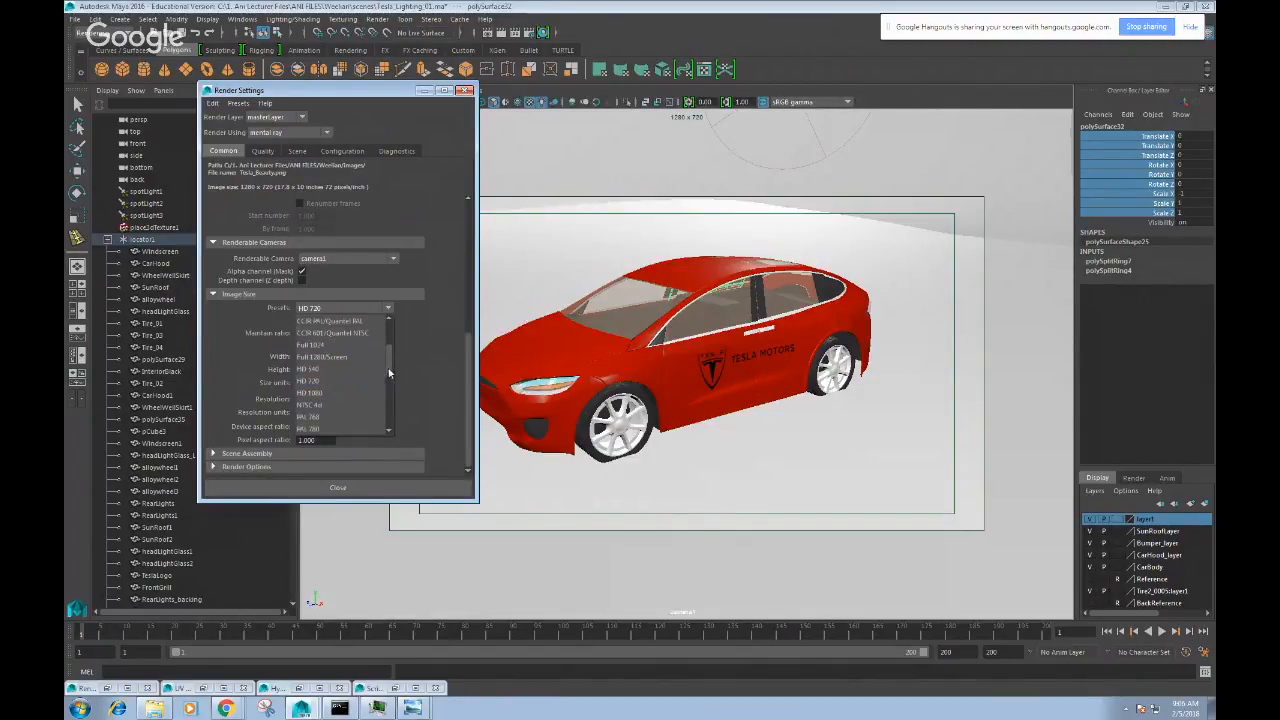
{"action": "left_click", "coordinate": [340, 405]}
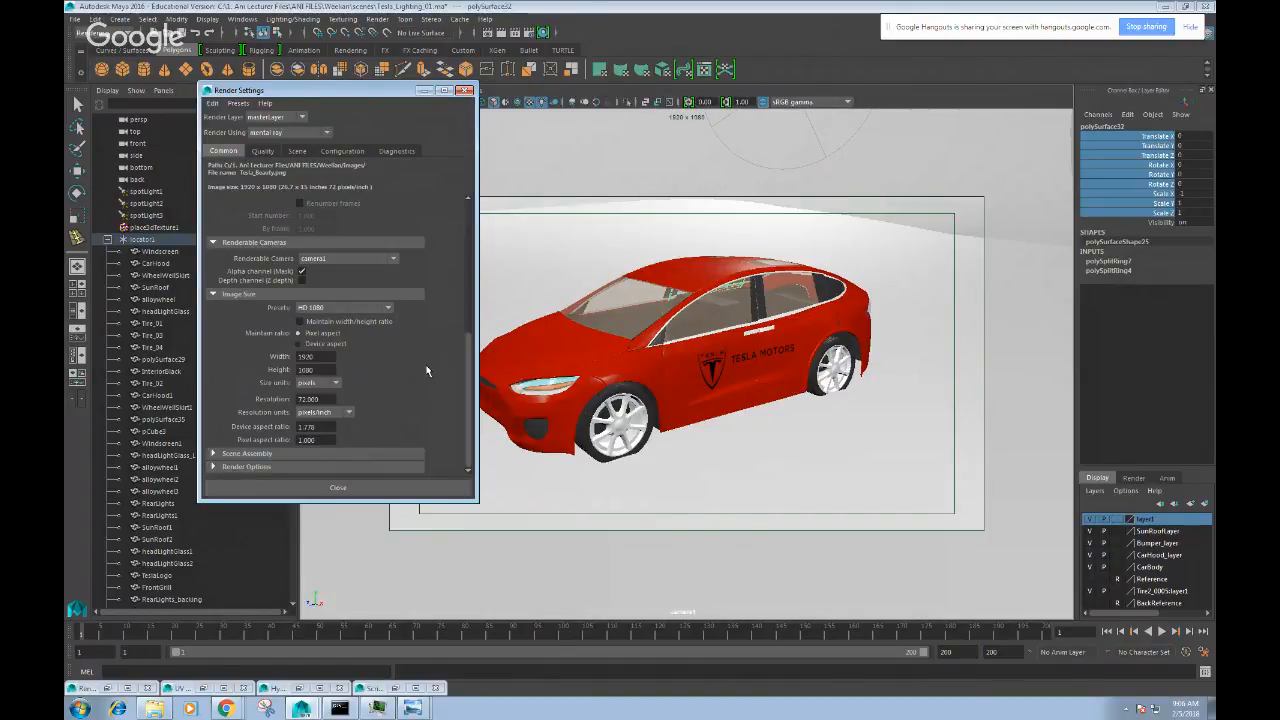
- Set the Frame/Animation extension to name_#.ext for a numbered image sequence
{"action": "scroll", "coordinate": [459, 300], "scroll_direction": "up", "scroll_amount": 5}
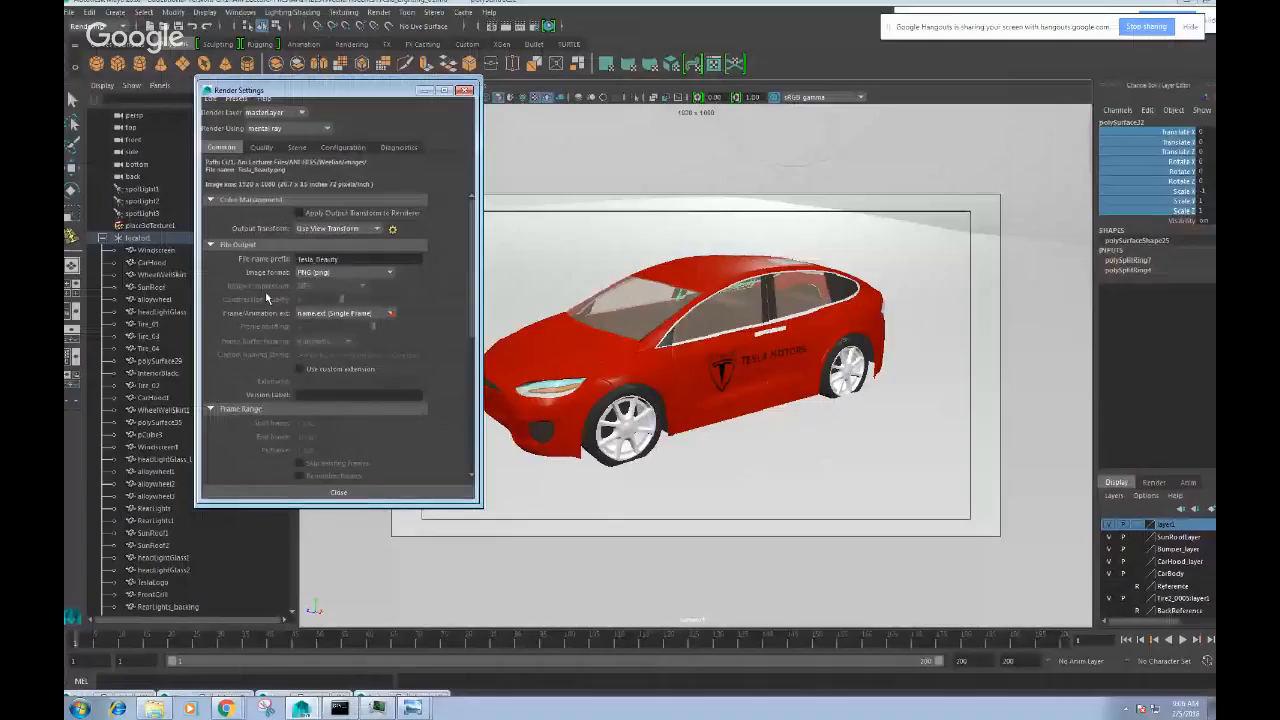
{"action": "left_click", "coordinate": [477, 324]}
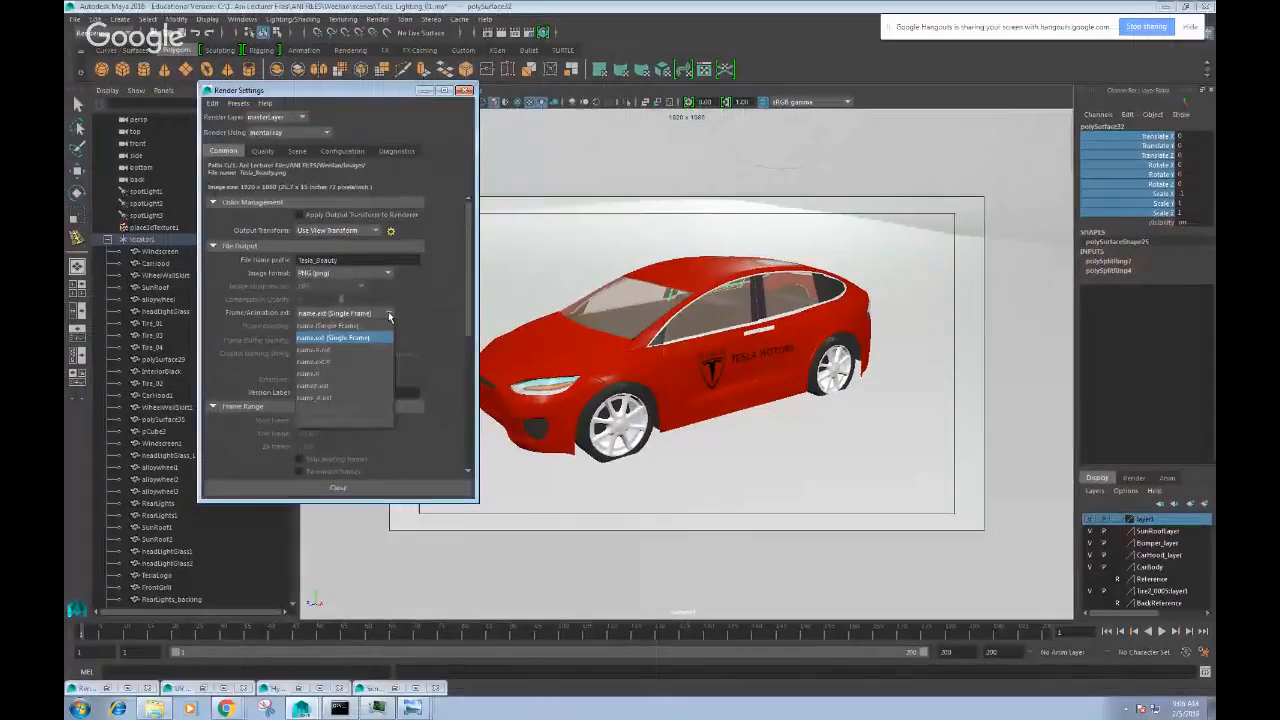
{"action": "left_click", "coordinate": [321, 399]}
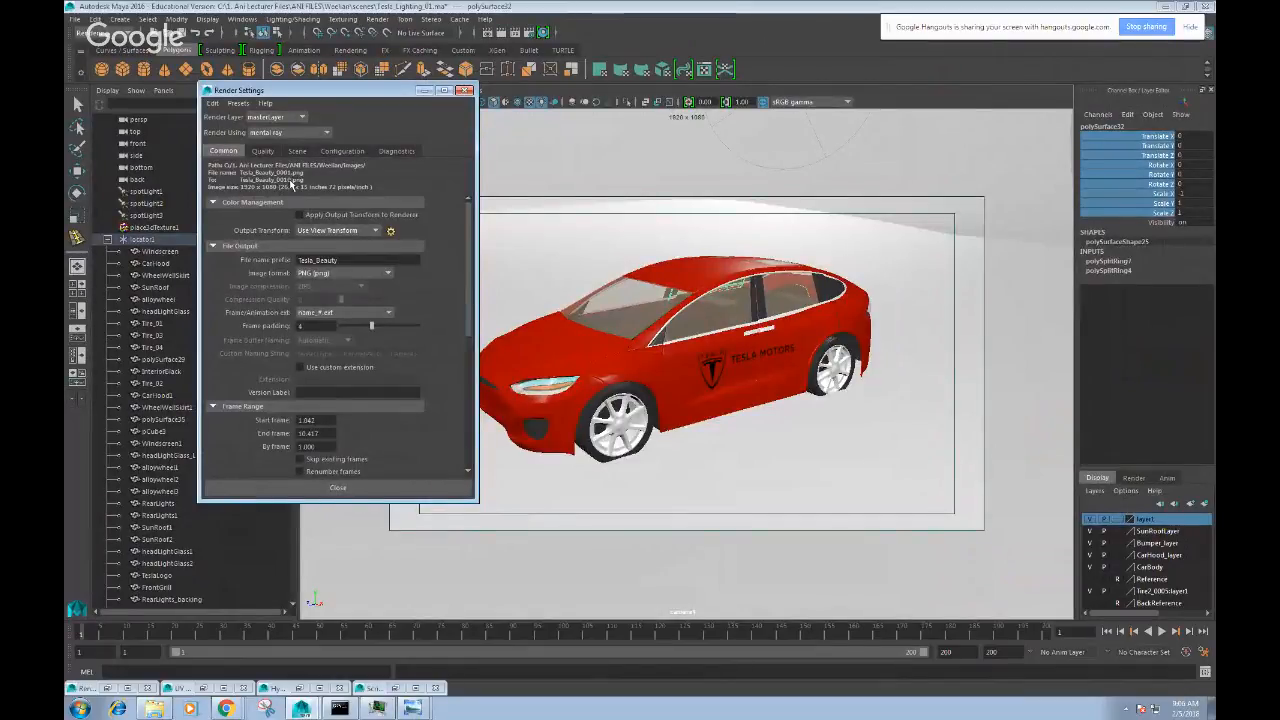
- Set the frame range from 1 to 200, enable Skip existing frames and close the render settings
{"action": "double_click", "coordinate": [322, 421]}
{"action": "type", "text": "1"}
{"action": "key", "text": "Return"}
{"action": "double_click", "coordinate": [327, 434]}
{"action": "type", "text": "1."}
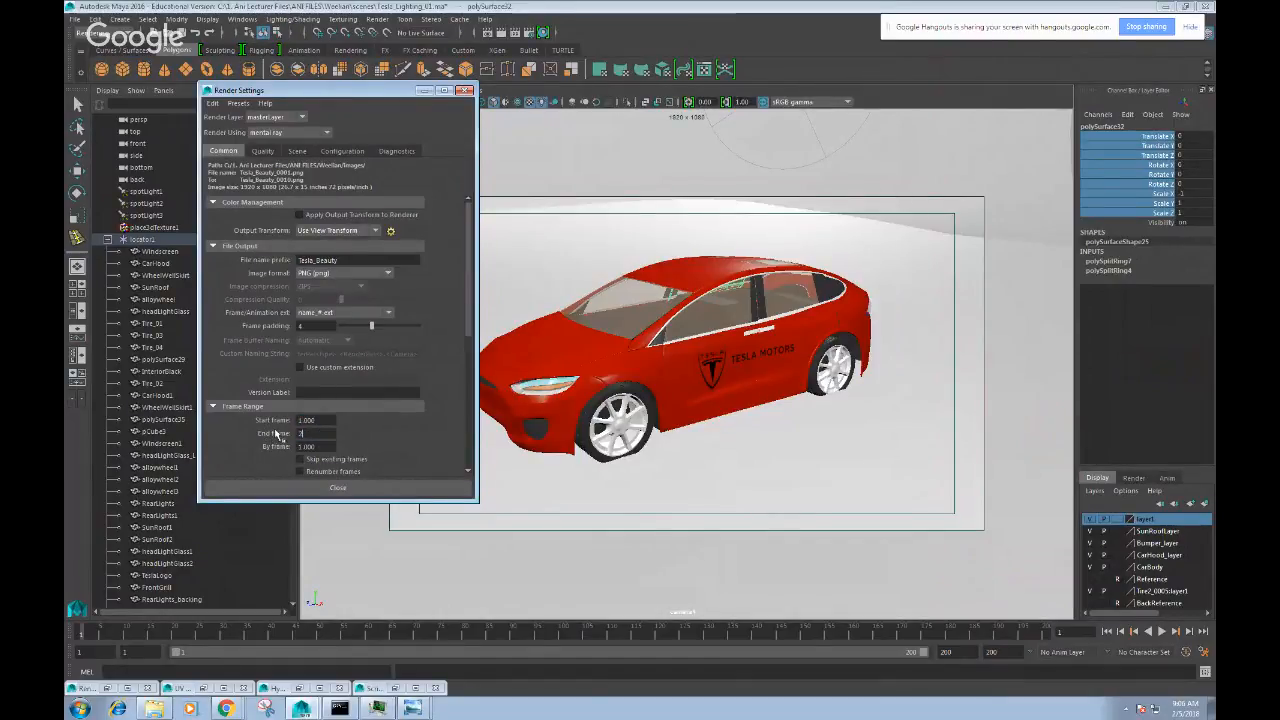
{"action": "type", "text": "00"}
{"action": "scroll", "coordinate": [470, 319], "scroll_direction": "down", "scroll_amount": 3}
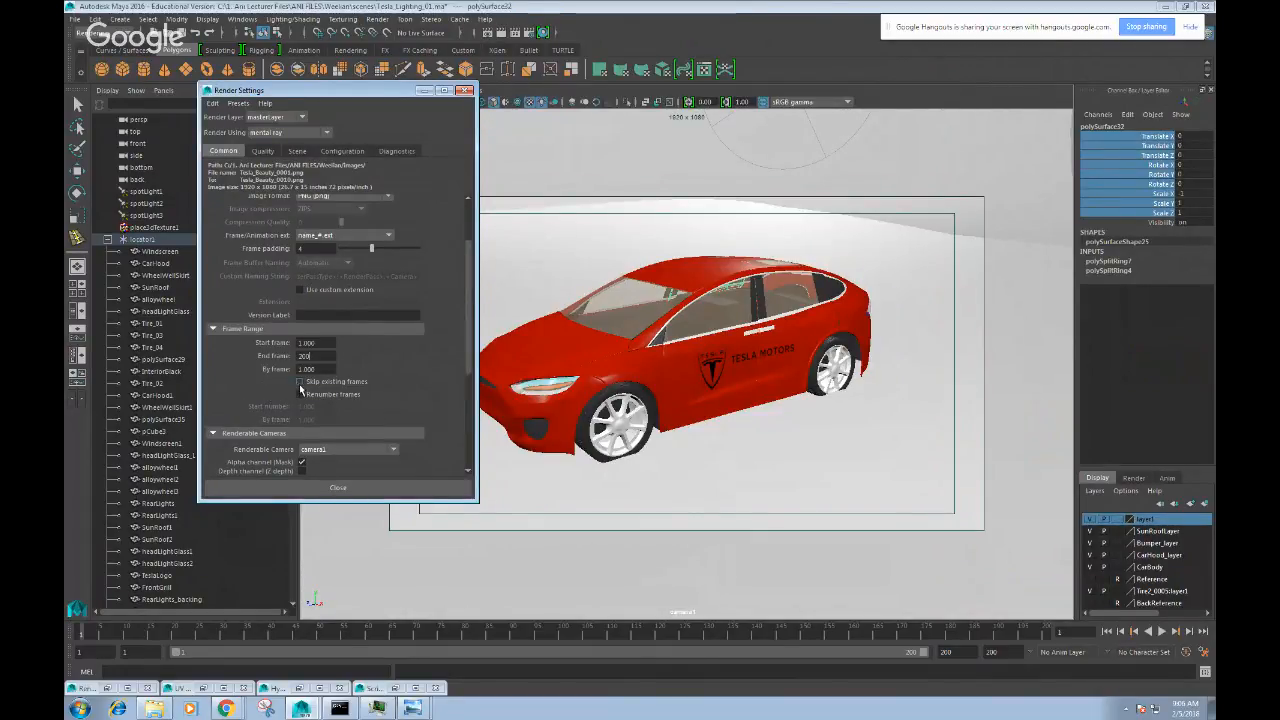
{"action": "left_click", "coordinate": [300, 382]}
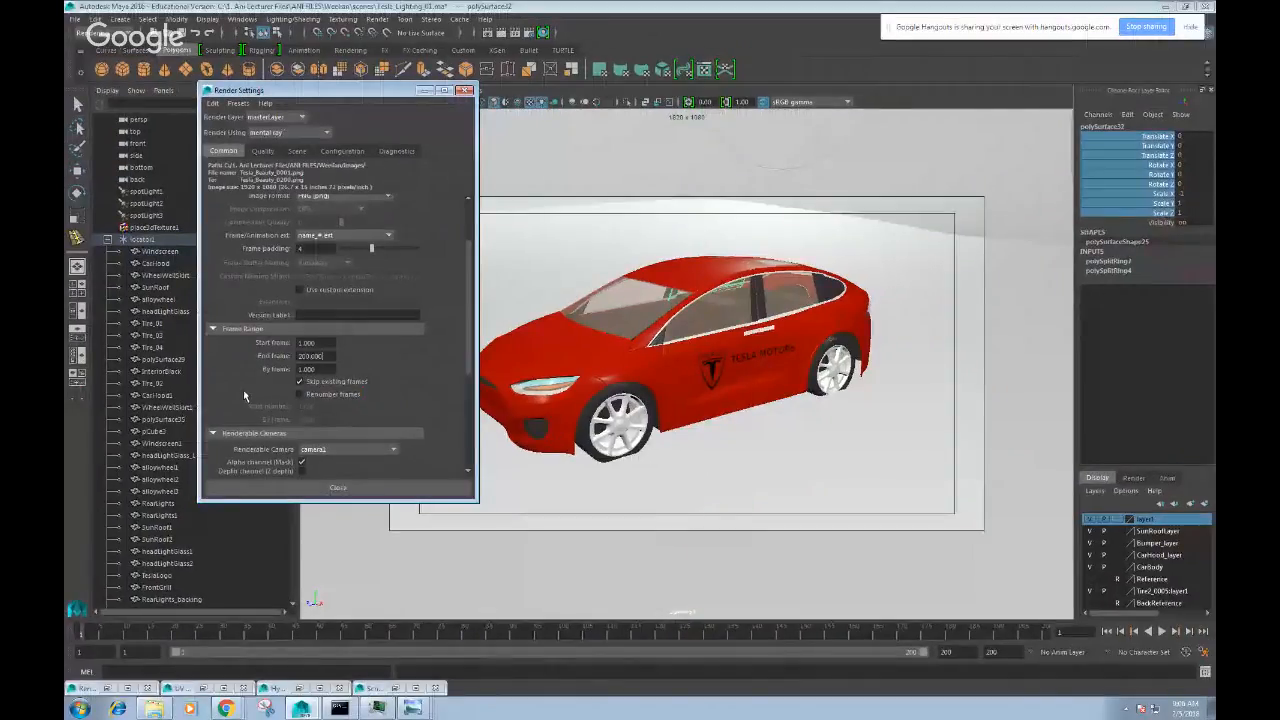
{"action": "left_click", "coordinate": [338, 487]}
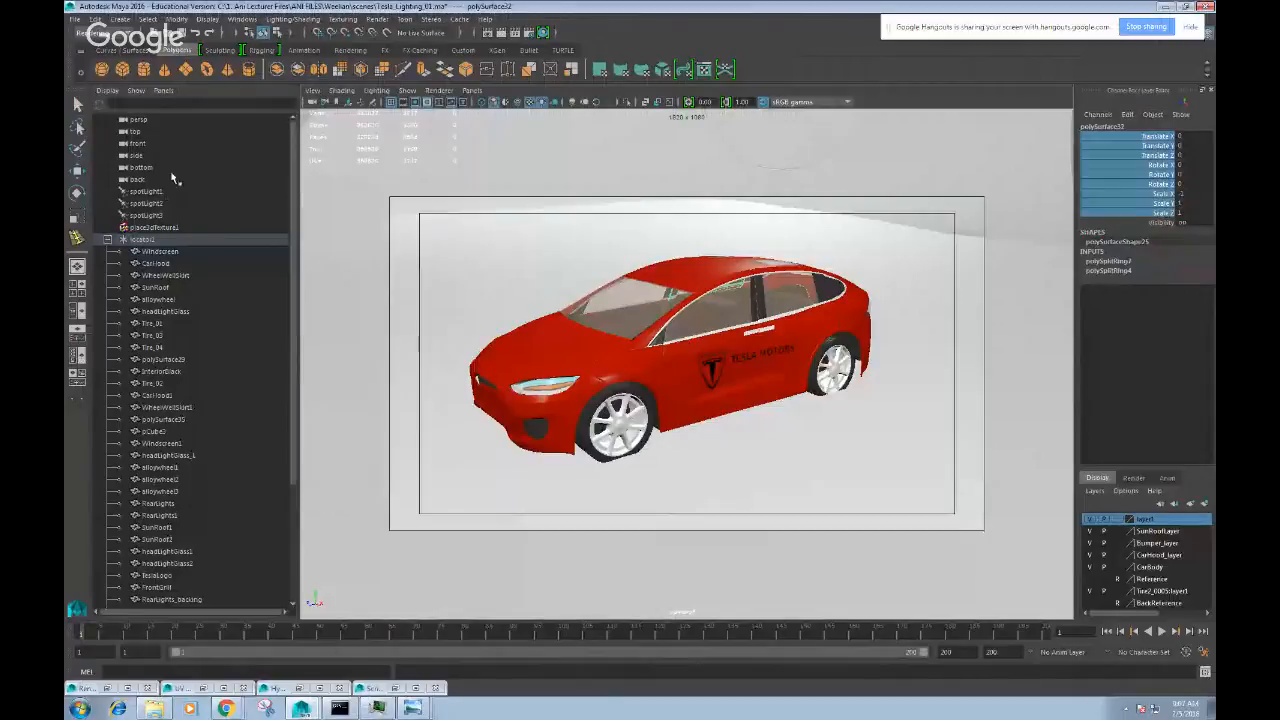
- Save the scene under the new name Tesla_Lighting_01_Beauty_Pass as a Maya ASCII file
{"action": "left_click", "coordinate": [75, 19]}
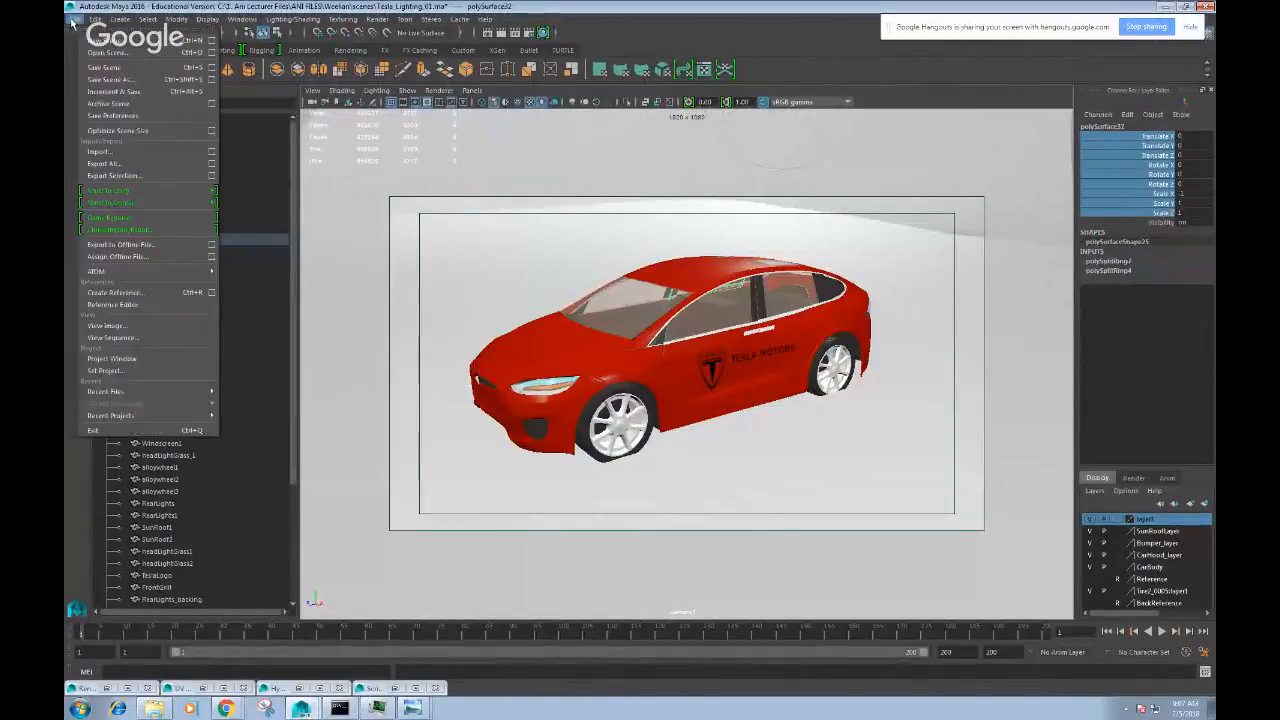
{"action": "left_click", "coordinate": [103, 79]}
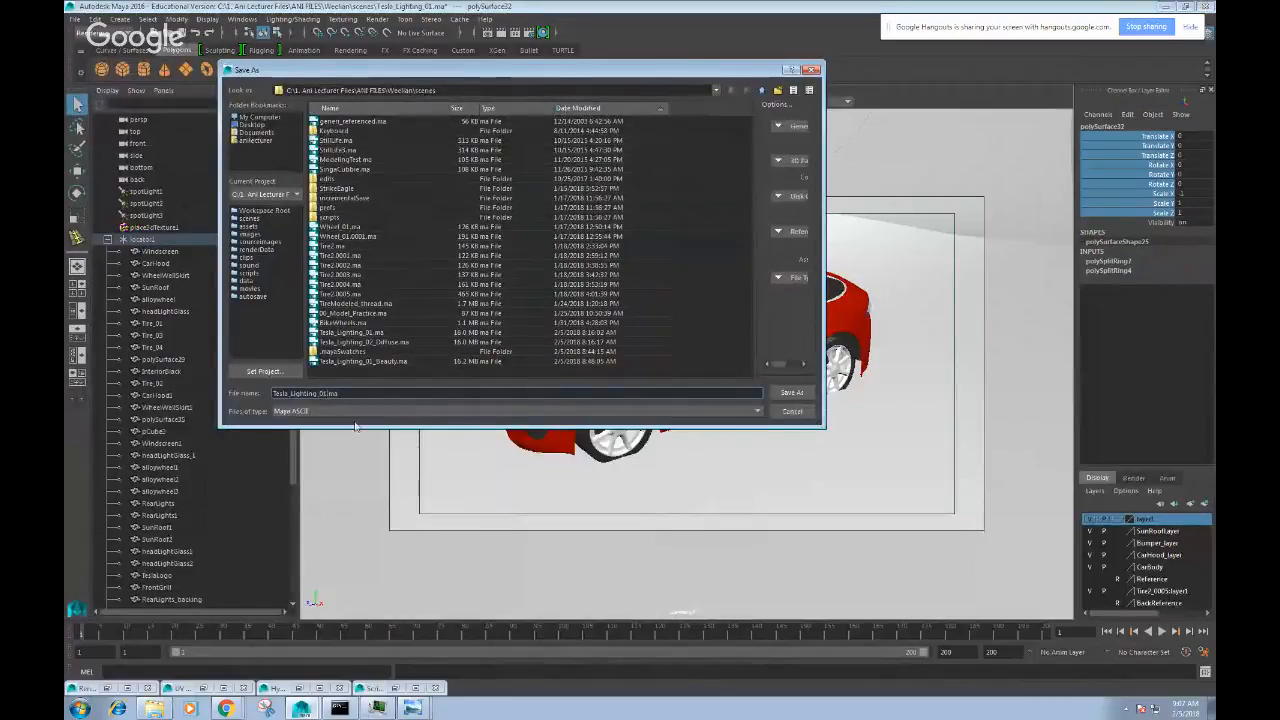
{"action": "type", "text": "_"}
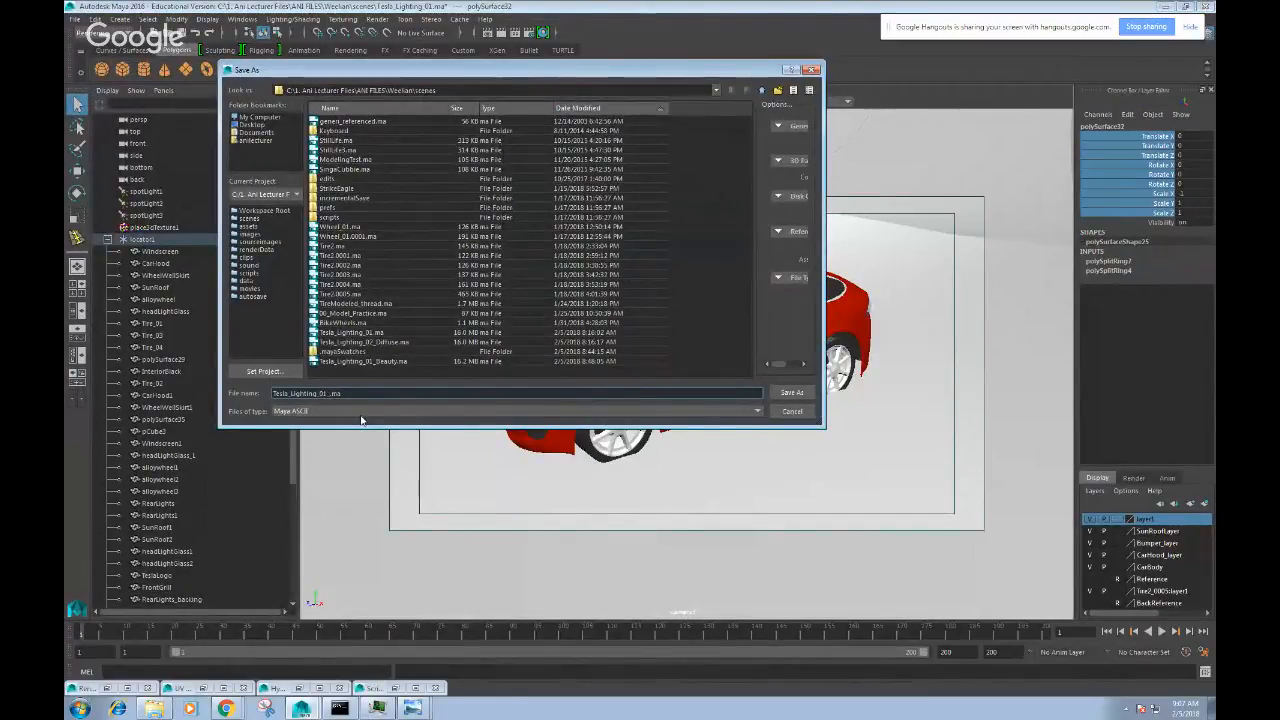
{"action": "type", "text": "Beauty_Pos"}
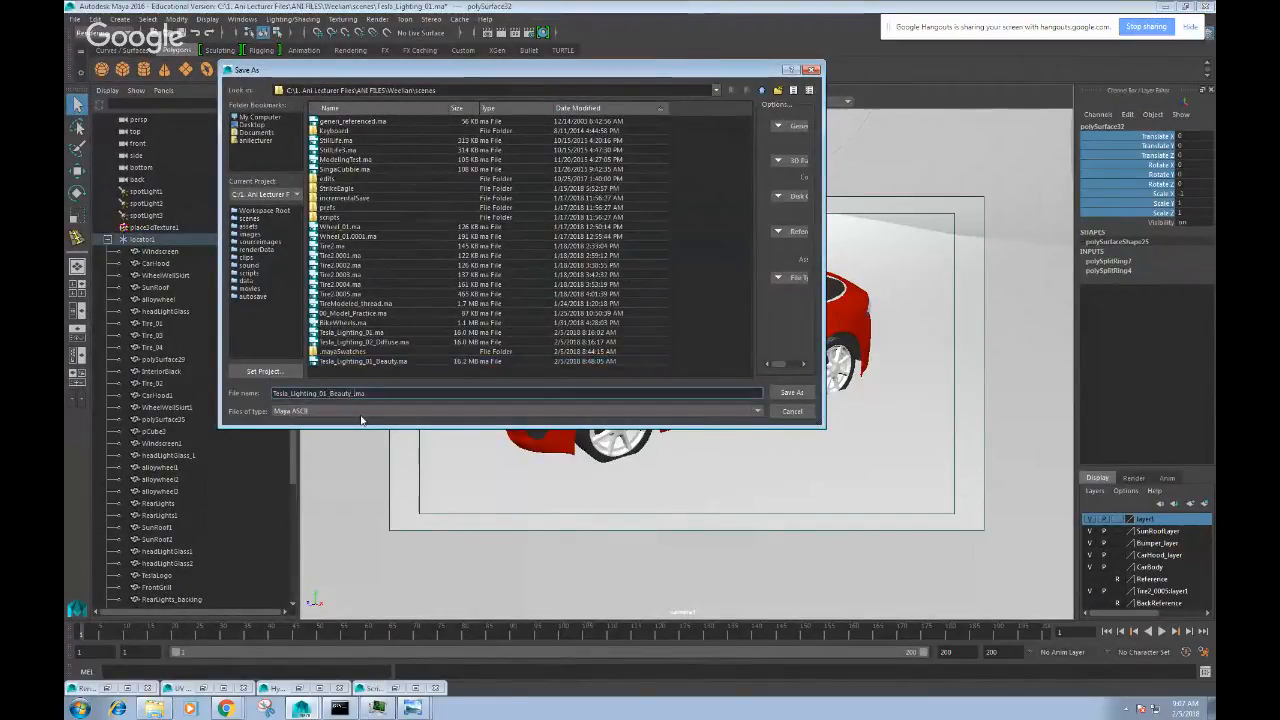
{"action": "type", "text": "ss"}
{"action": "left_click", "coordinate": [790, 393]}
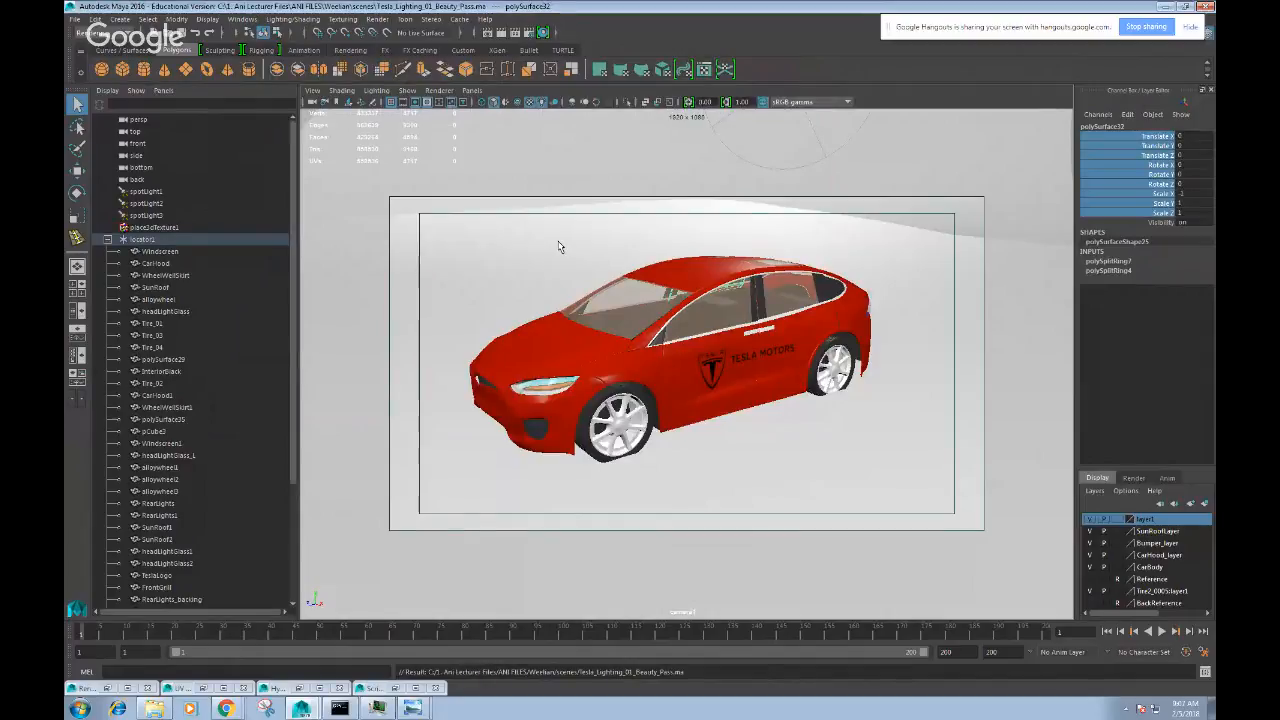
- Start a mental ray batch render of the sequence with automatic threads, tiling and memory limit
{"action": "left_click", "coordinate": [574, 226]}
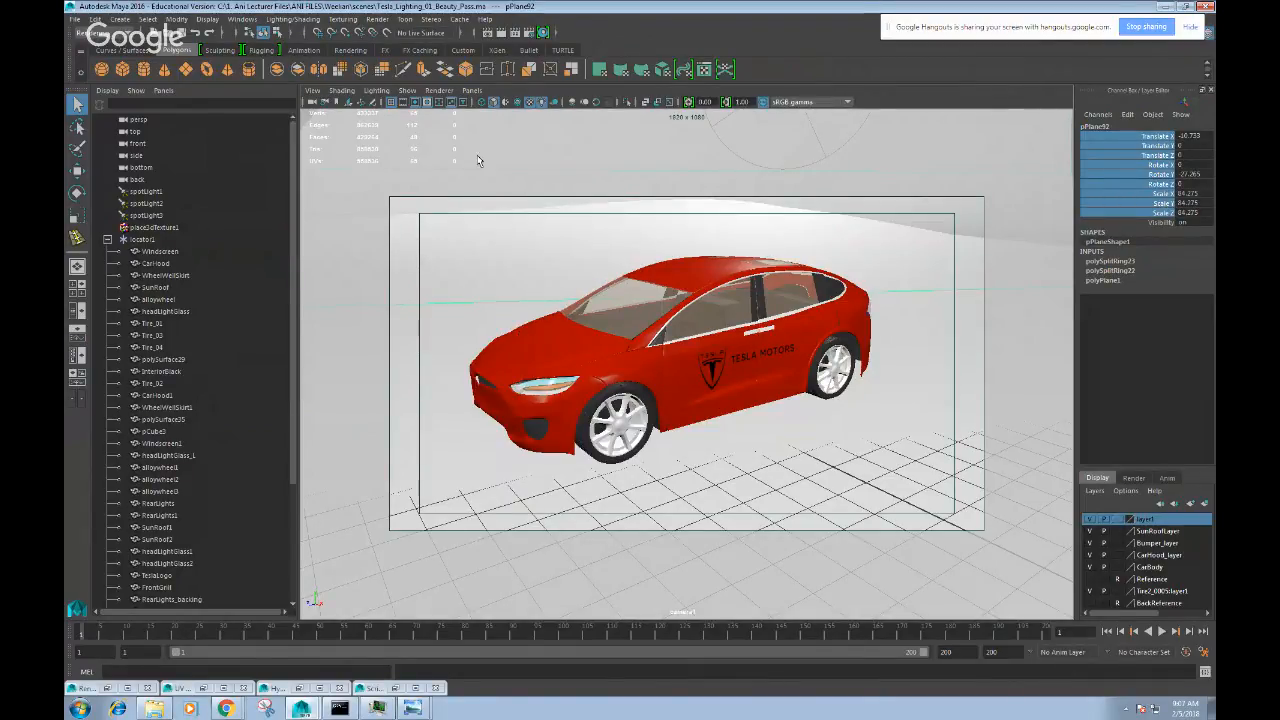
{"action": "left_click", "coordinate": [100, 34]}
{"action": "left_click", "coordinate": [91, 94]}
{"action": "left_click", "coordinate": [372, 20]}
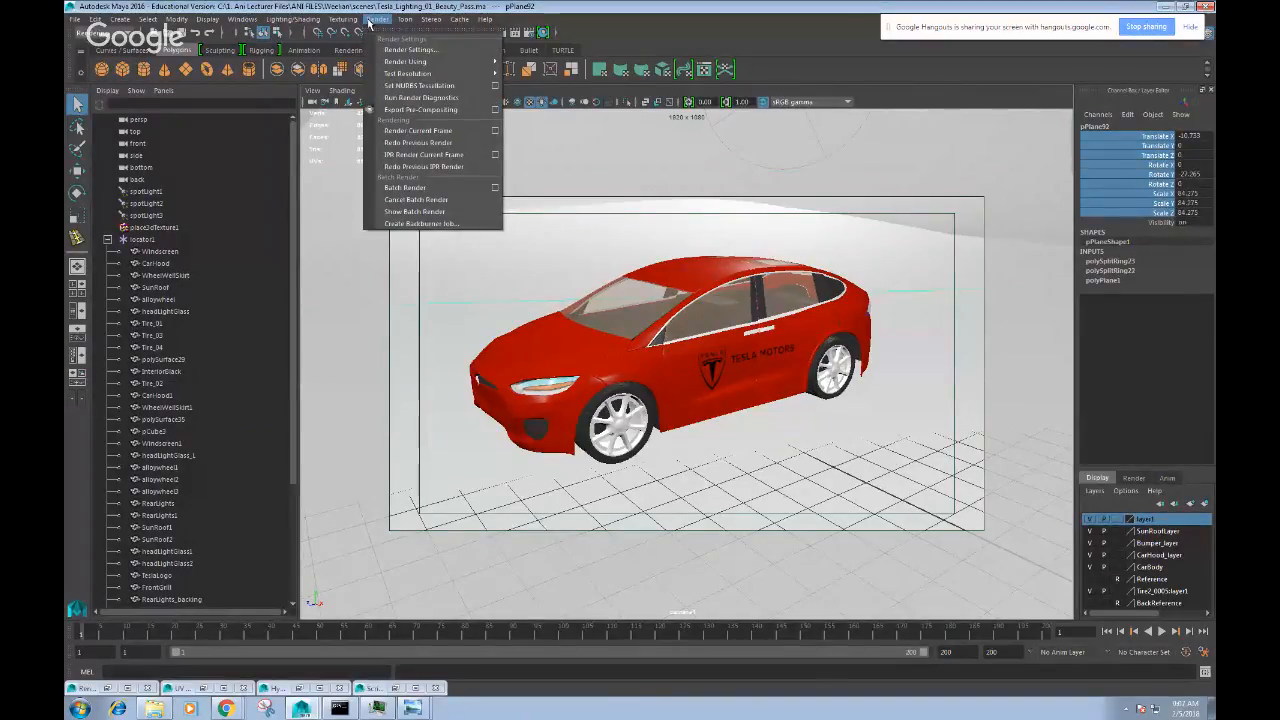
{"action": "left_click", "coordinate": [494, 188]}
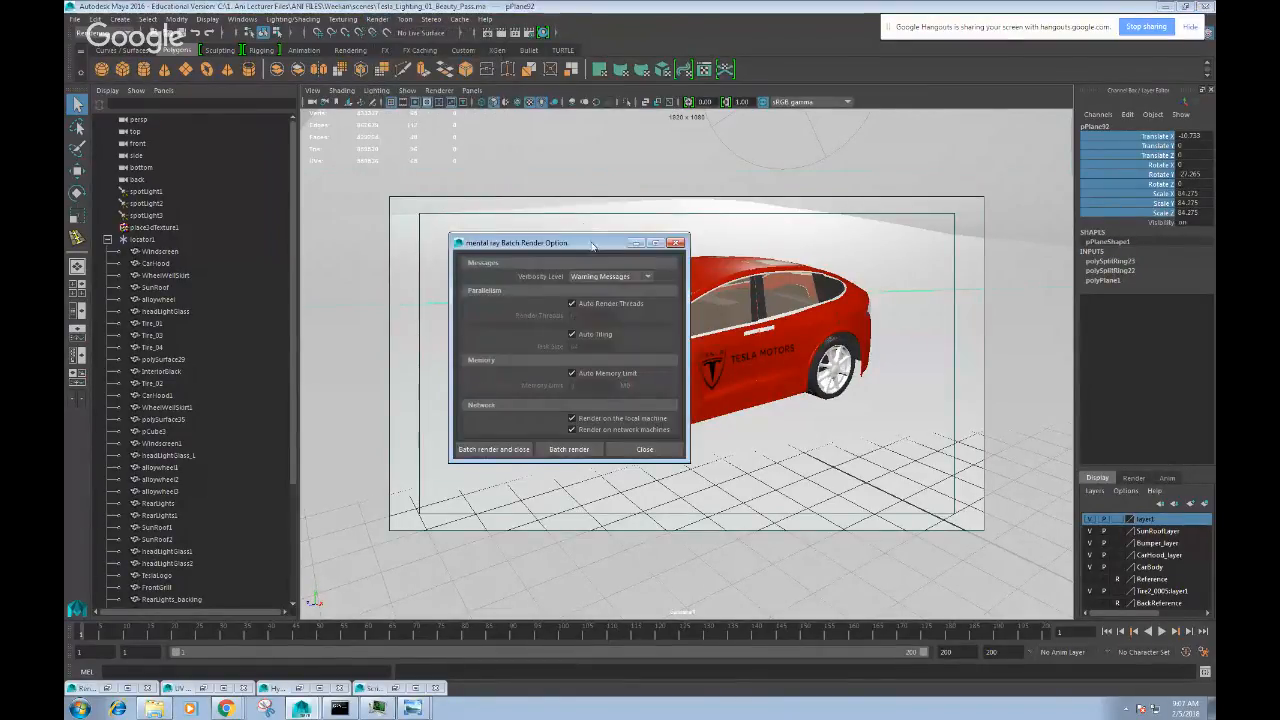
{"action": "left_click_drag", "start_coordinate": [528, 242], "coordinate": [484, 124]}
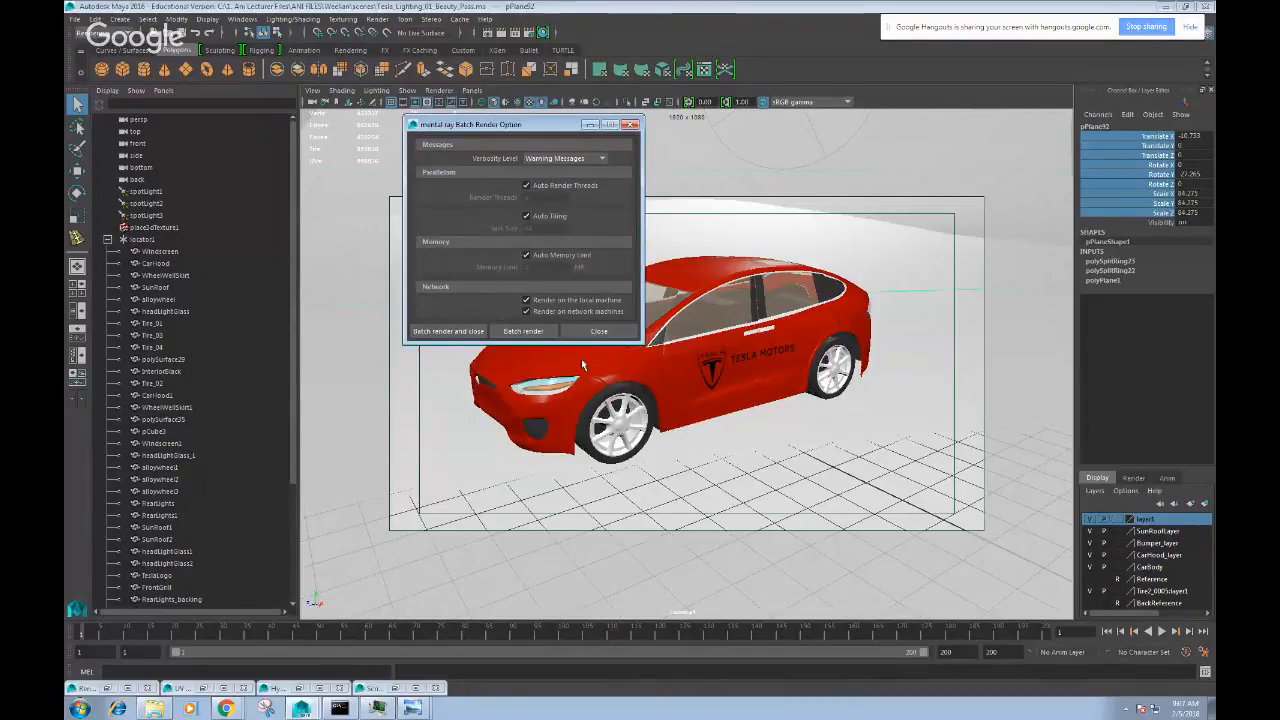
{"action": "left_click", "coordinate": [519, 333]}
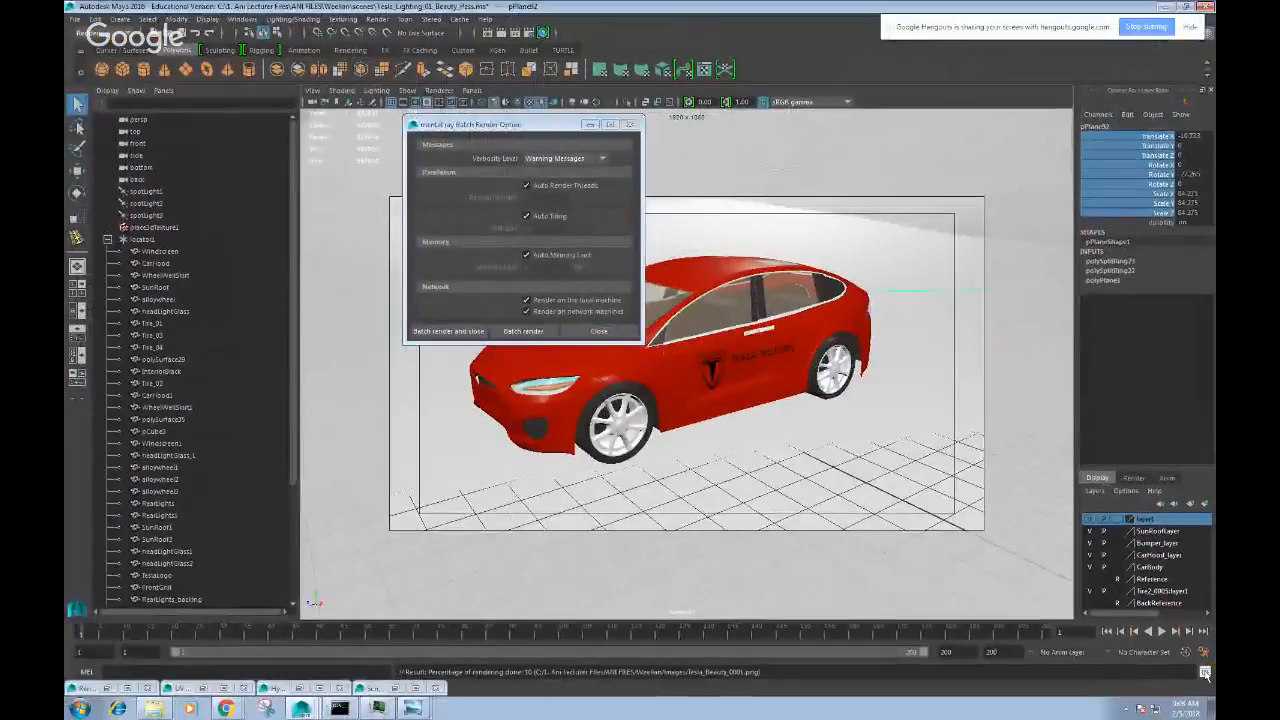
- Follow the batch render's progress in the Script Editor and view the rendered image Tesla_Beauty_0001 in the photo viewer
{"action": "left_click", "coordinate": [1172, 660]}
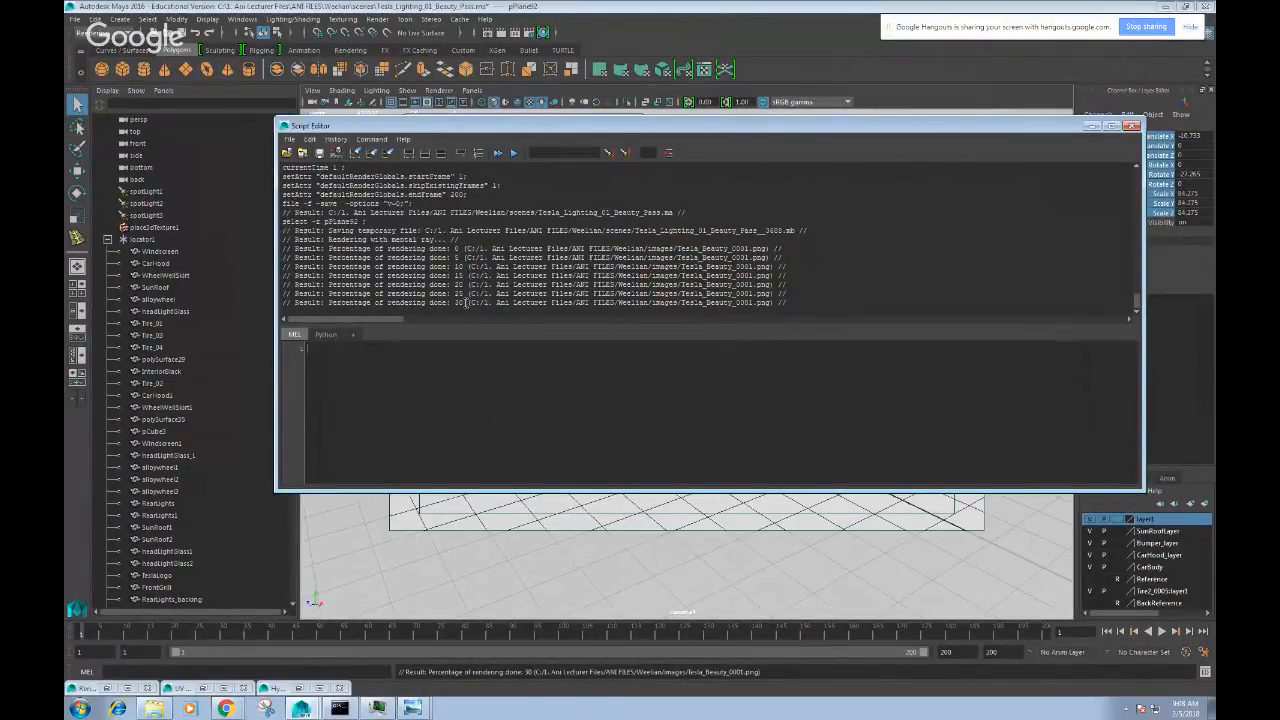
{"action": "left_click_drag", "start_coordinate": [760, 126], "coordinate": [723, 451]}
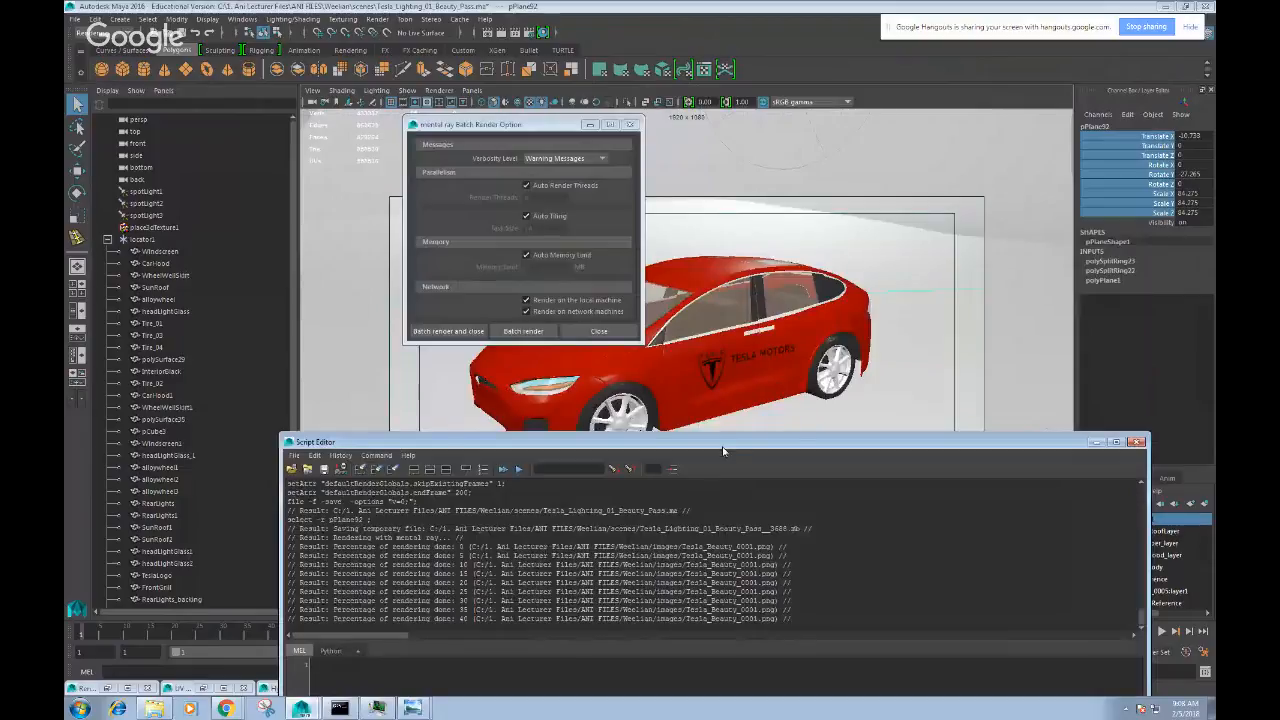
{"action": "left_click_drag", "start_coordinate": [723, 451], "coordinate": [647, 210]}
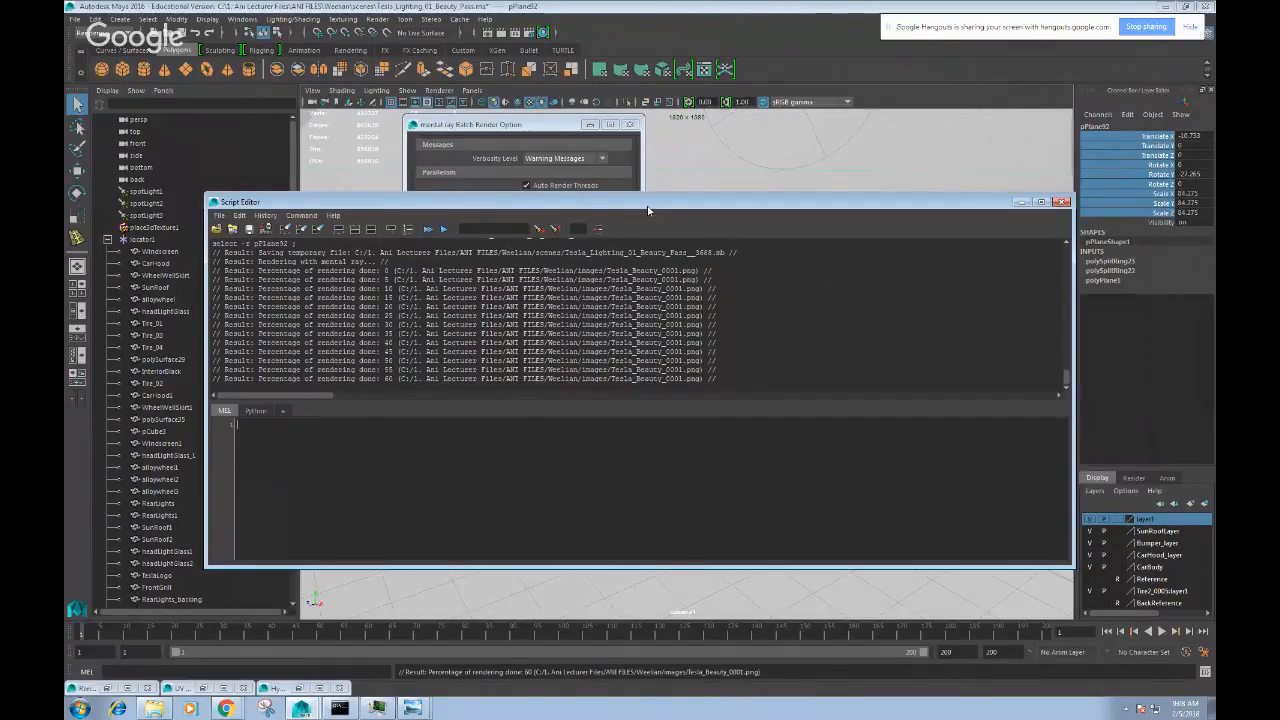
{"action": "left_click_drag", "start_coordinate": [1078, 326], "coordinate": [910, 300]}
{"action": "left_click_drag", "start_coordinate": [797, 203], "coordinate": [729, 71]}
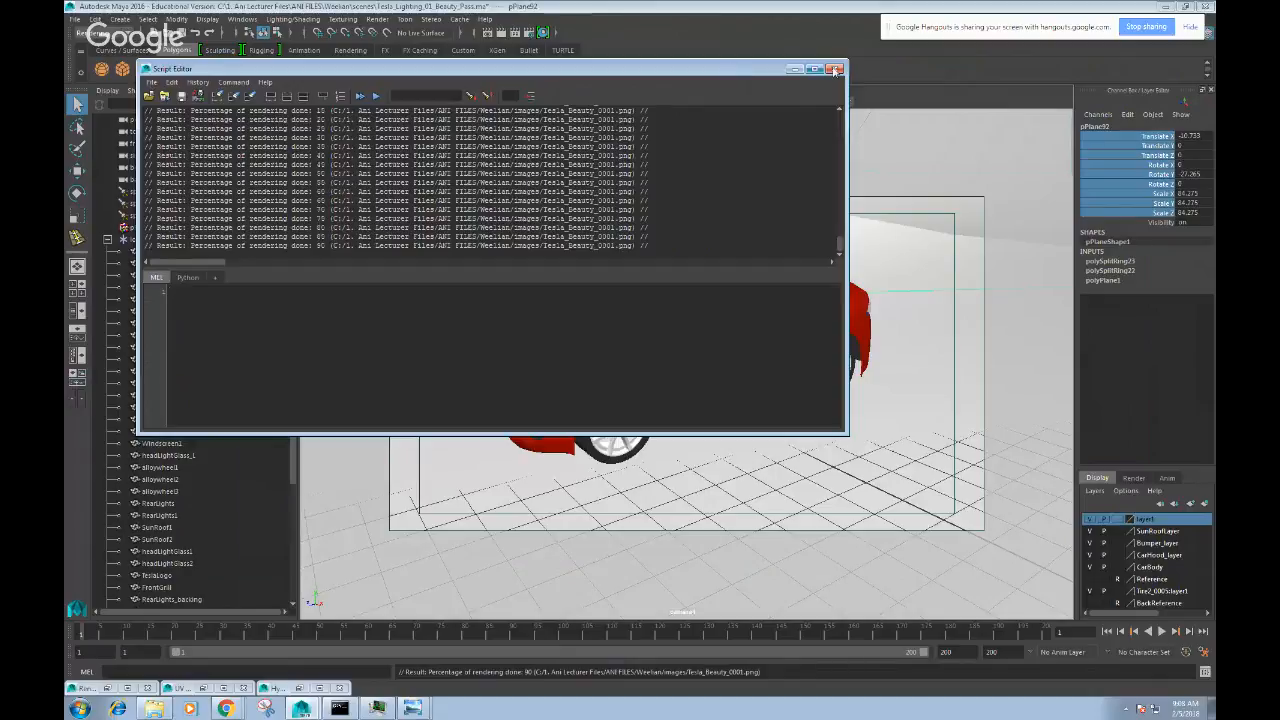
{"action": "left_click_drag", "start_coordinate": [729, 71], "coordinate": [783, 100]}
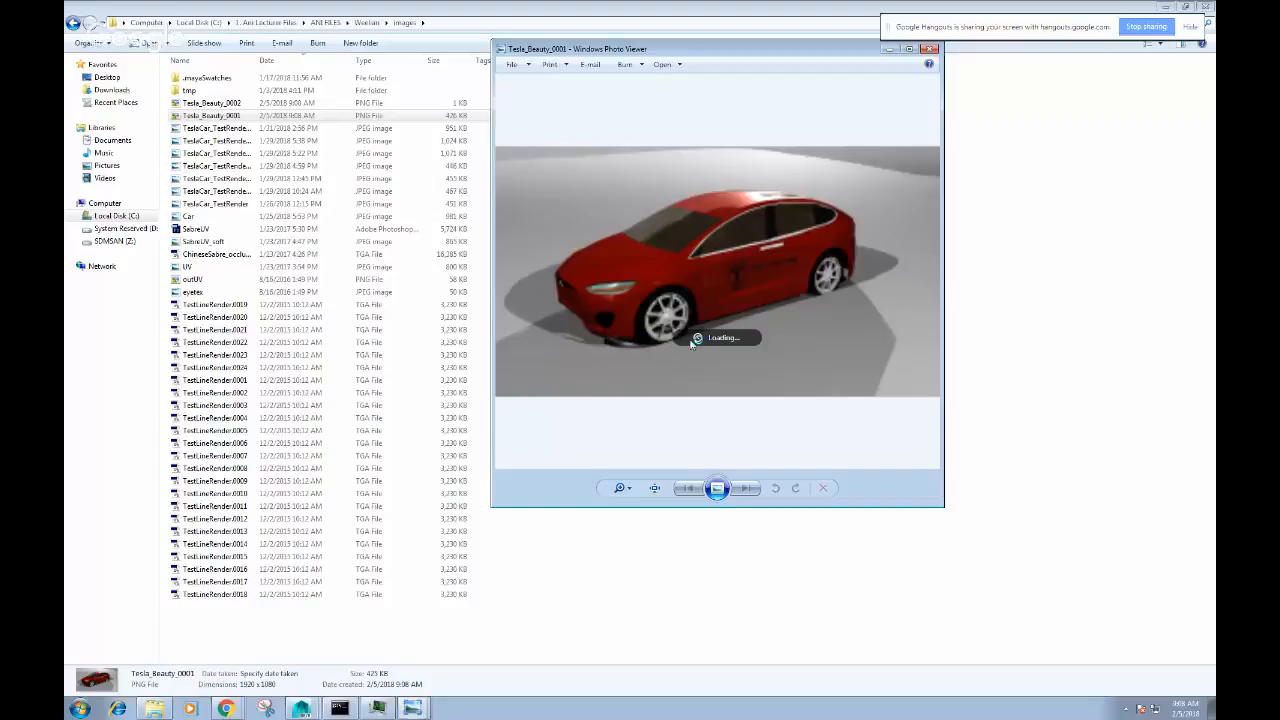
{"action": "left_click", "coordinate": [909, 49]}
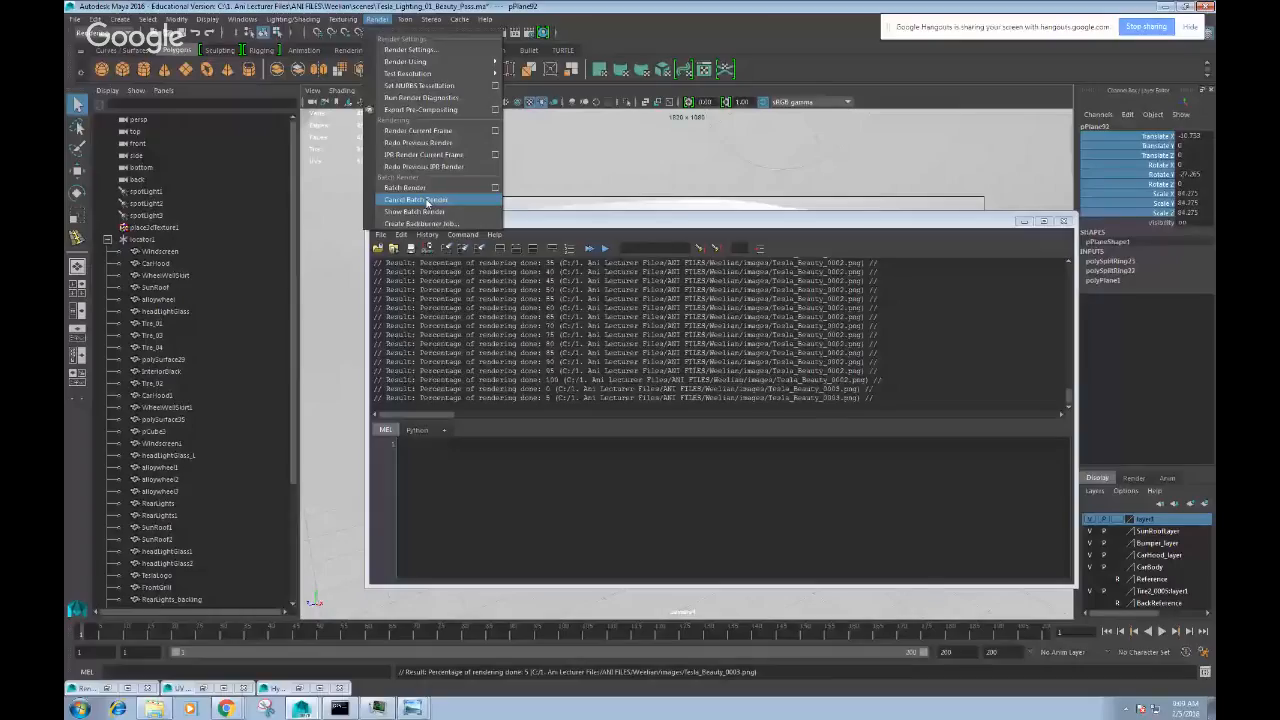
- Cancel the running batch render job and minimize the Script Editor
{"action": "left_click", "coordinate": [418, 200]}
{"action": "left_click_drag", "start_coordinate": [629, 310], "coordinate": [613, 181]}
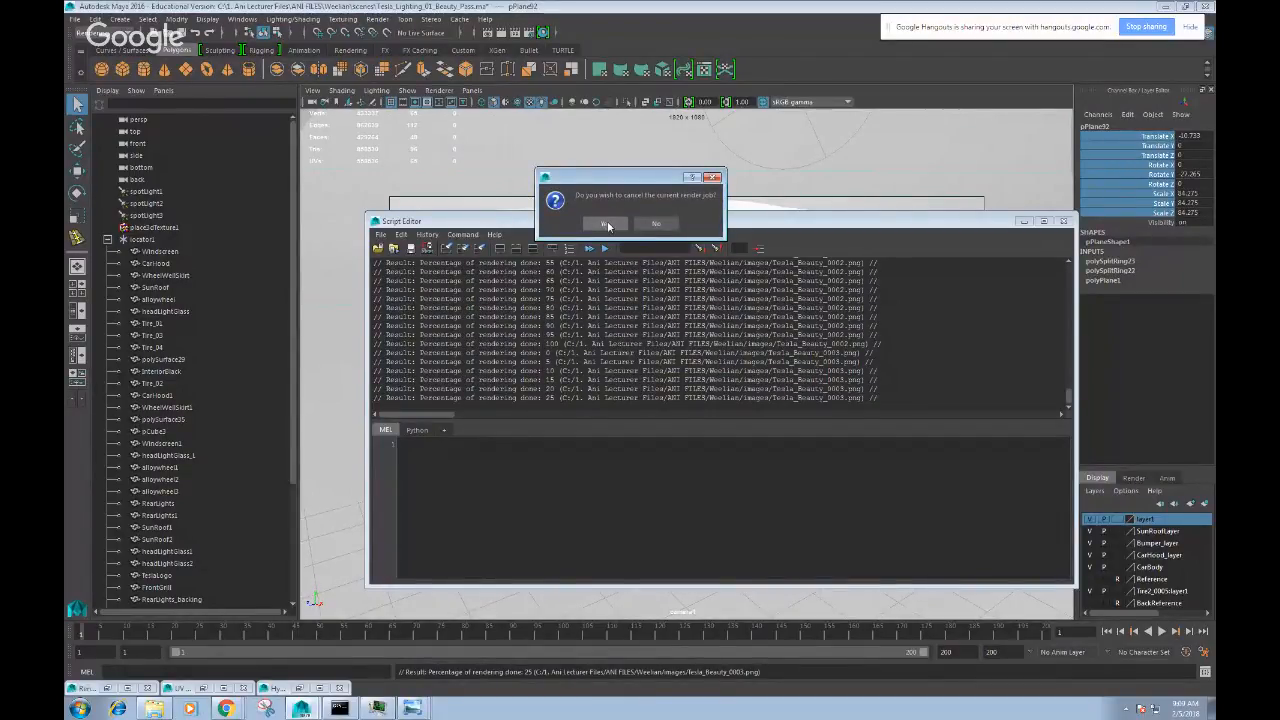
{"action": "left_click", "coordinate": [608, 226]}
{"action": "left_click", "coordinate": [1024, 221]}
- Switch the viewport from camera1 to the front orthographic view
{"action": "left_click", "coordinate": [806, 290]}
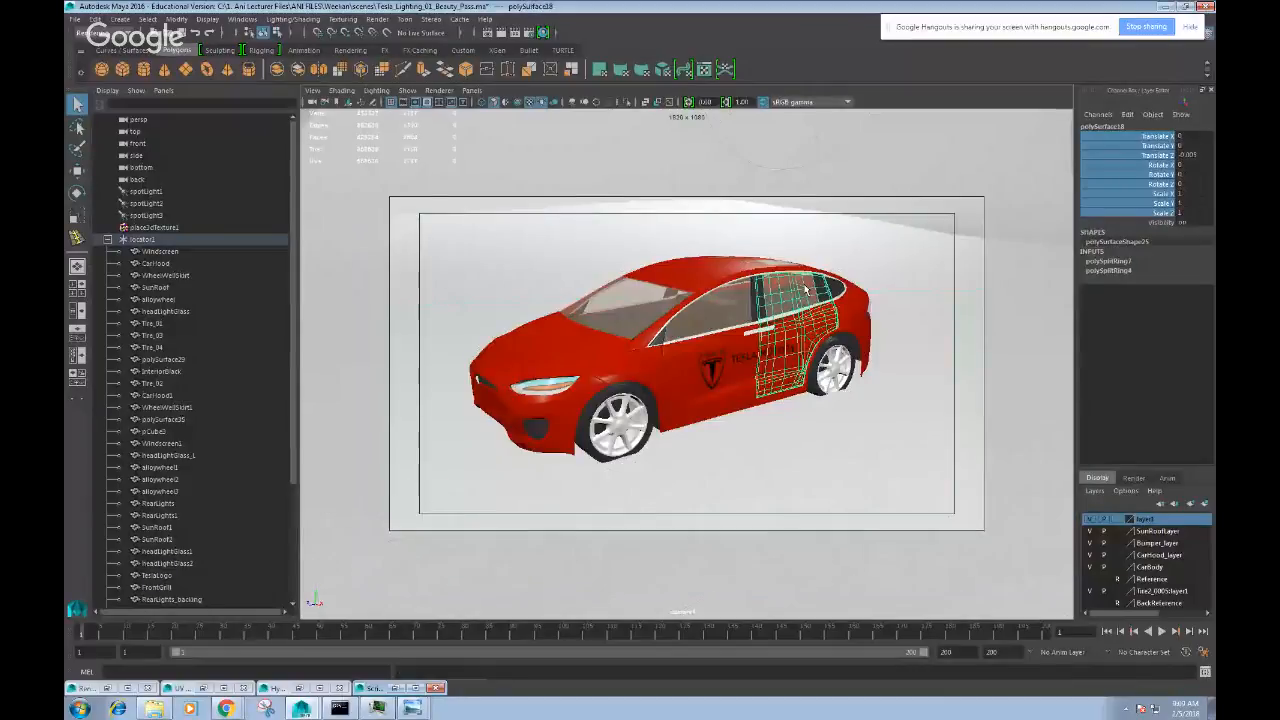
{"action": "left_click", "coordinate": [886, 236]}
{"action": "key", "text": "space"}
{"action": "left_click_drag", "start_coordinate": [852, 266], "coordinate": [856, 288]}
{"action": "key", "text": "space"}
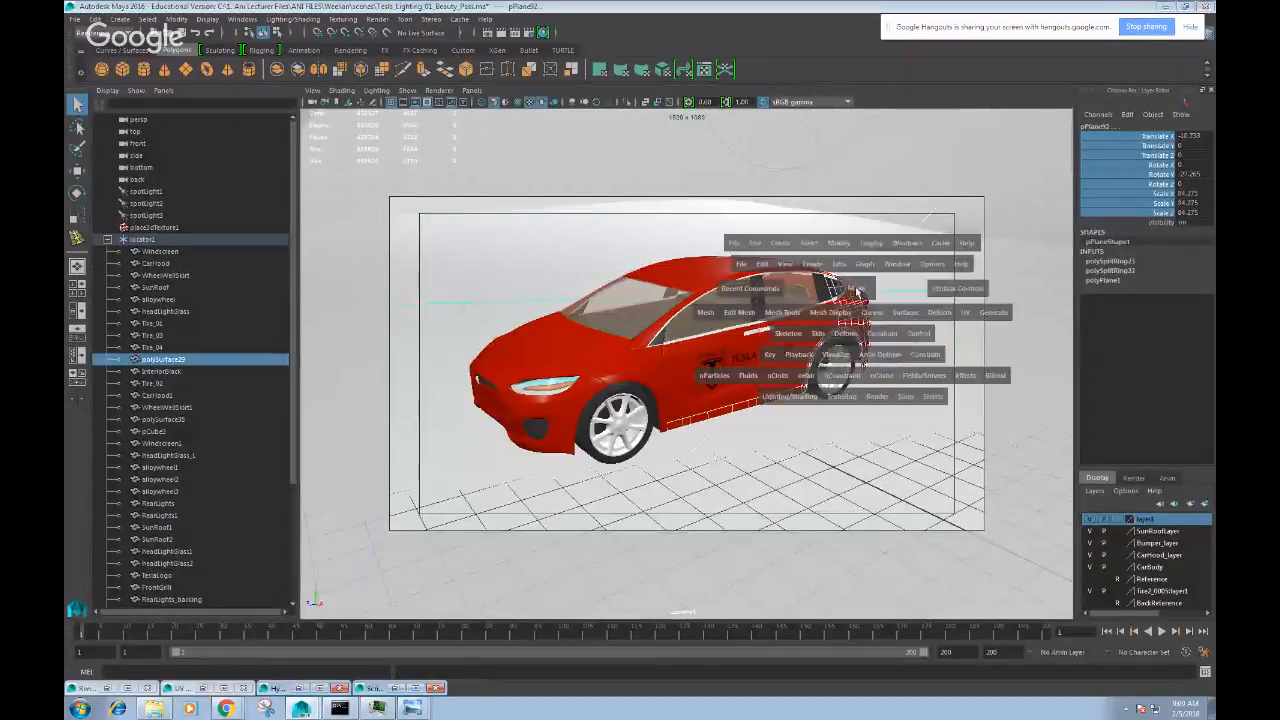
{"action": "left_click", "coordinate": [856, 289]}
{"action": "key", "text": "space"}
{"action": "left_click", "coordinate": [812, 404]}
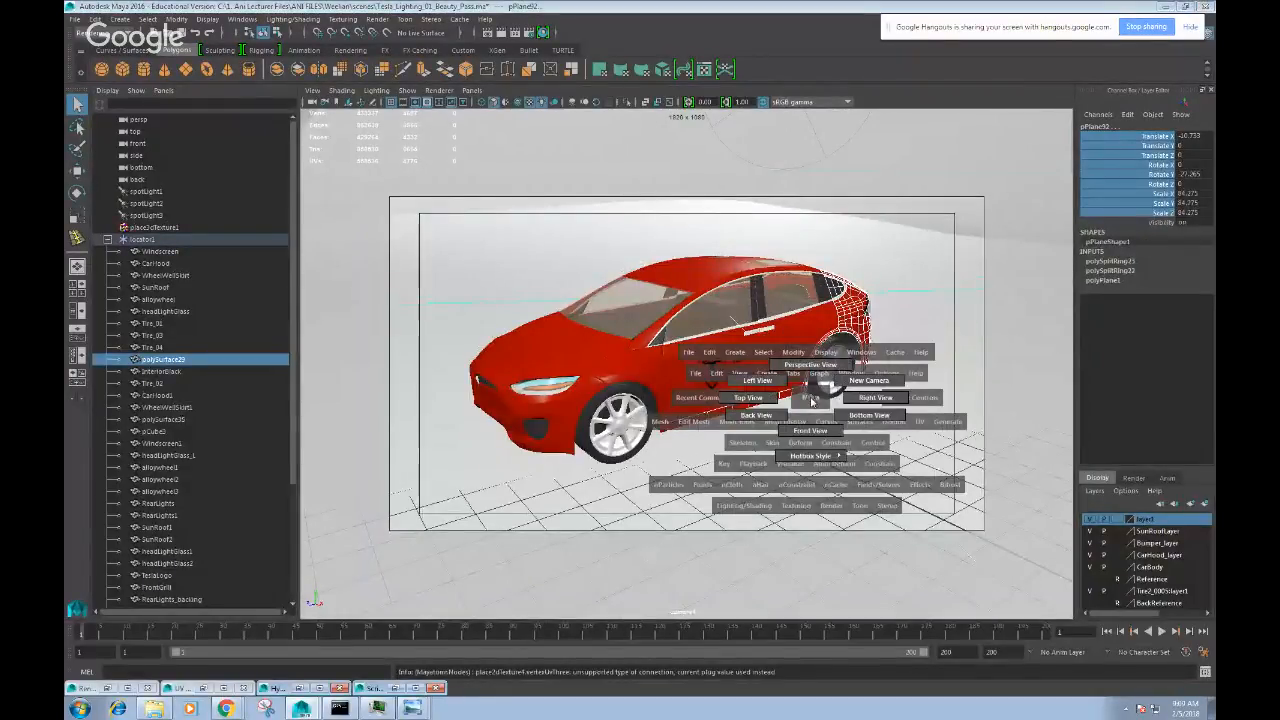
{"action": "left_click", "coordinate": [472, 90]}
{"action": "mouse_move", "coordinate": [525, 126]}
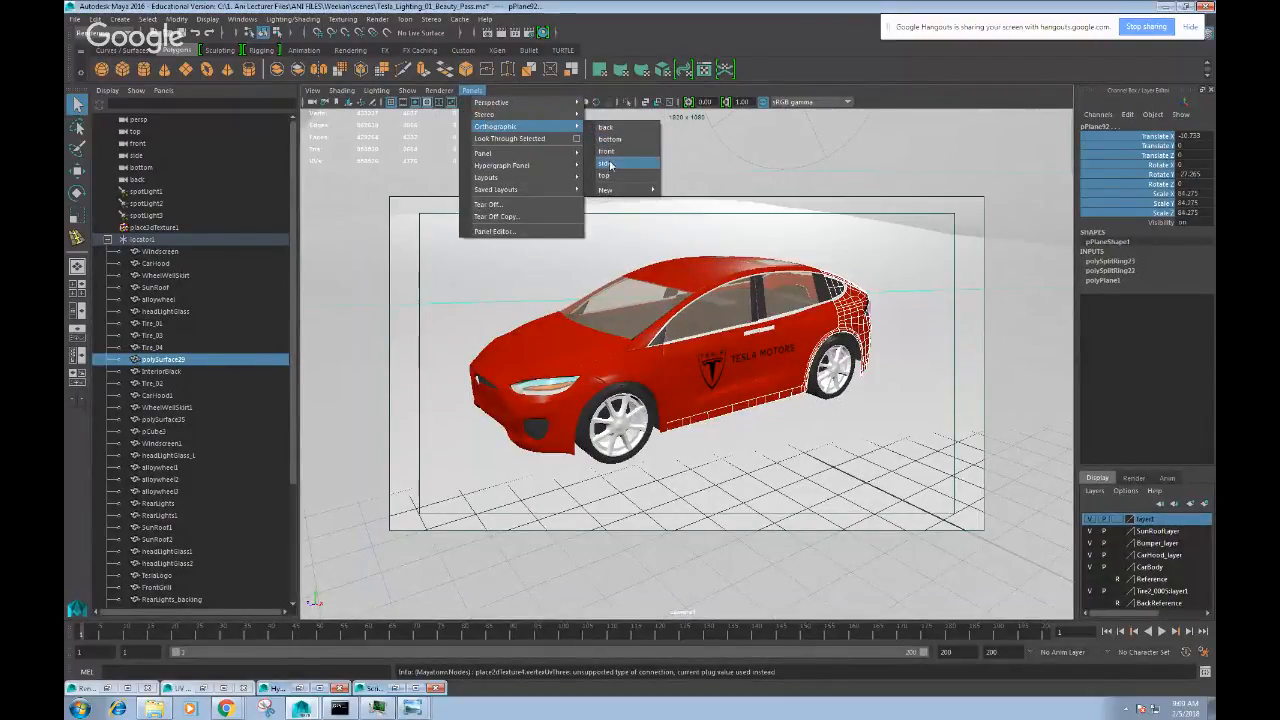
{"action": "left_click", "coordinate": [607, 151]}
- Examine the car, the curved backdrop and the surrounding cameras and lights in the front view
{"action": "scroll", "coordinate": [757, 351], "scroll_direction": "down", "scroll_amount": 5}
{"action": "scroll", "coordinate": [748, 336], "scroll_direction": "up", "scroll_amount": 1}
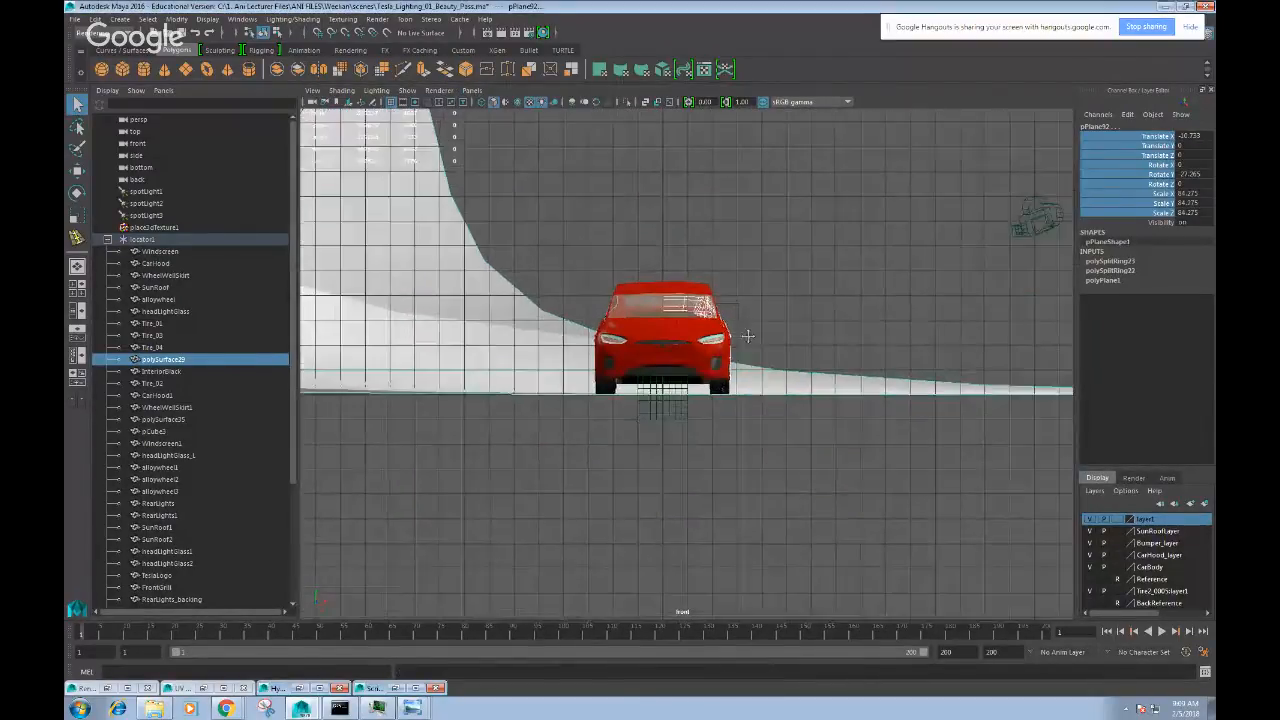
{"action": "scroll", "coordinate": [748, 336], "scroll_direction": "up", "scroll_amount": 4}
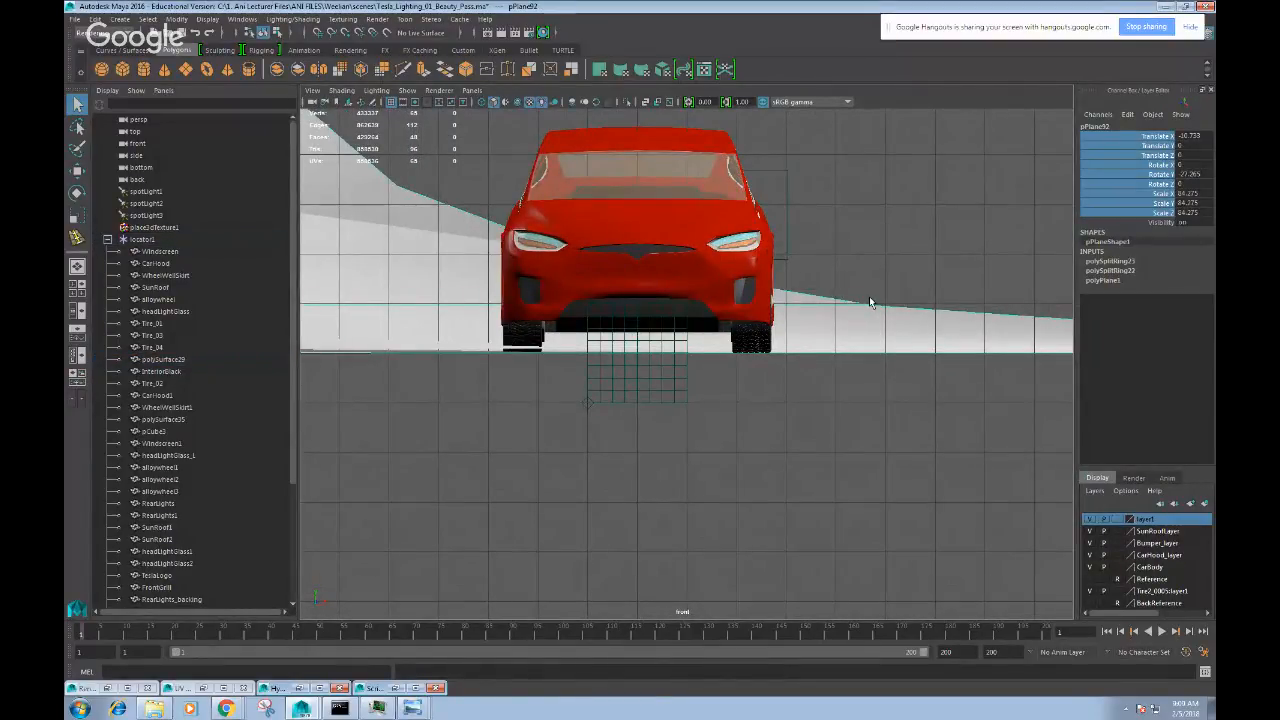
{"action": "scroll", "coordinate": [860, 308], "scroll_direction": "down", "scroll_amount": 6}
{"action": "scroll", "coordinate": [800, 340], "scroll_direction": "up", "scroll_amount": 3}
{"action": "key", "text": "space"}
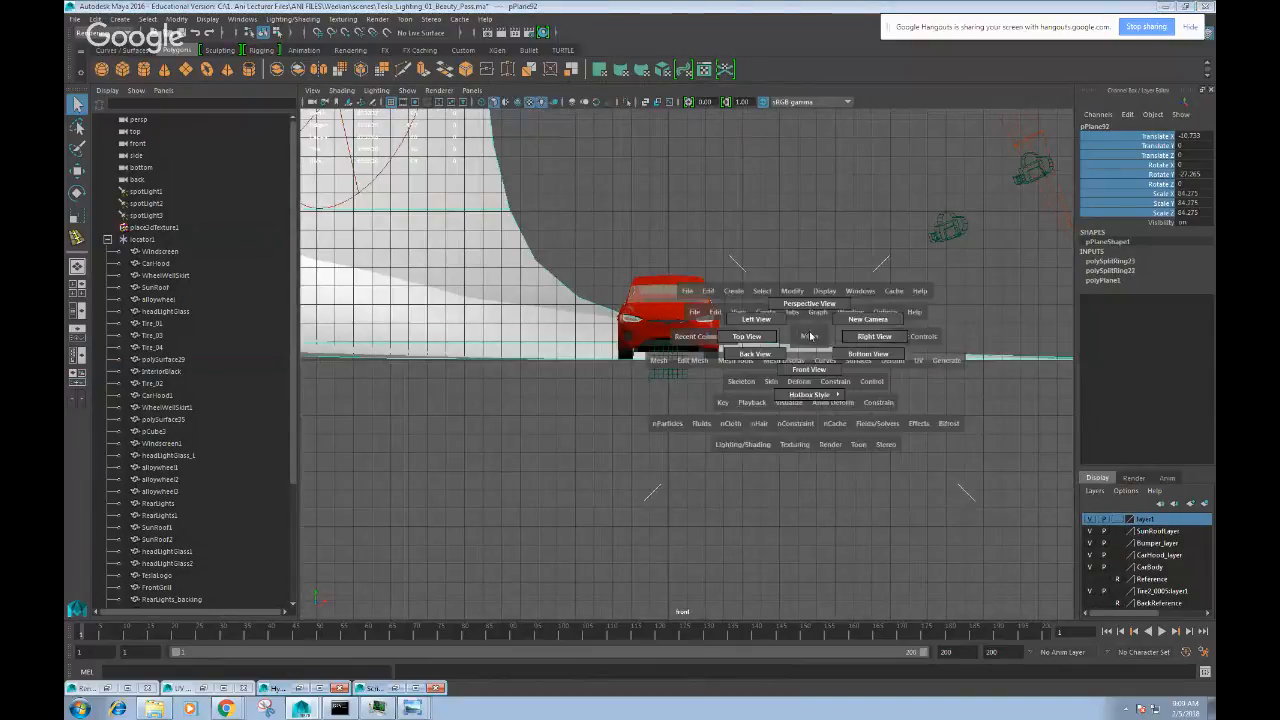
{"action": "key", "text": "space"}
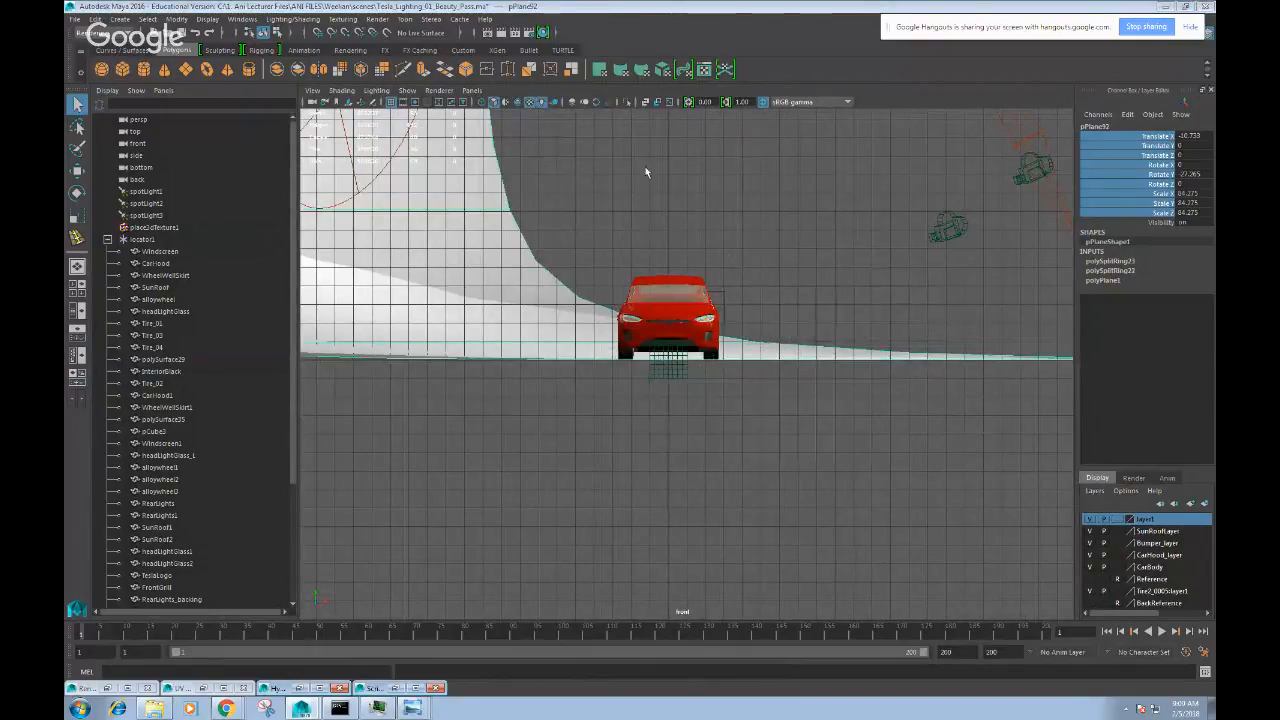
- In the perspective view, rotate the curved backdrop around its vertical axis and move it along the ground behind the car
{"action": "left_click", "coordinate": [471, 90]}
{"action": "mouse_move", "coordinate": [500, 104]}
{"action": "left_click", "coordinate": [620, 115]}
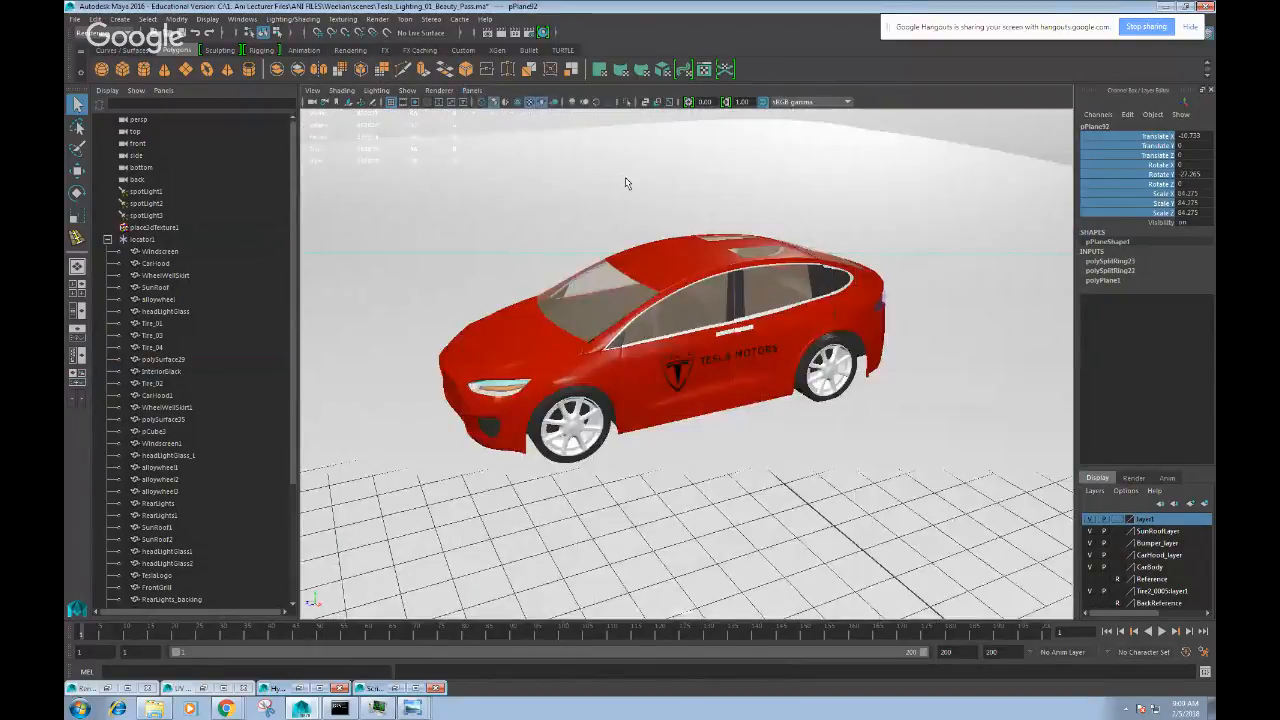
{"action": "left_click_drag", "start_coordinate": [688, 328], "coordinate": [641, 361], "text": "alt"}
{"action": "scroll", "coordinate": [703, 345], "scroll_direction": "down", "scroll_amount": 3}
{"action": "scroll", "coordinate": [808, 343], "scroll_direction": "down", "scroll_amount": 4}
{"action": "scroll", "coordinate": [723, 364], "scroll_direction": "down", "scroll_amount": 5}
{"action": "key", "text": "e"}
{"action": "key", "text": "w"}
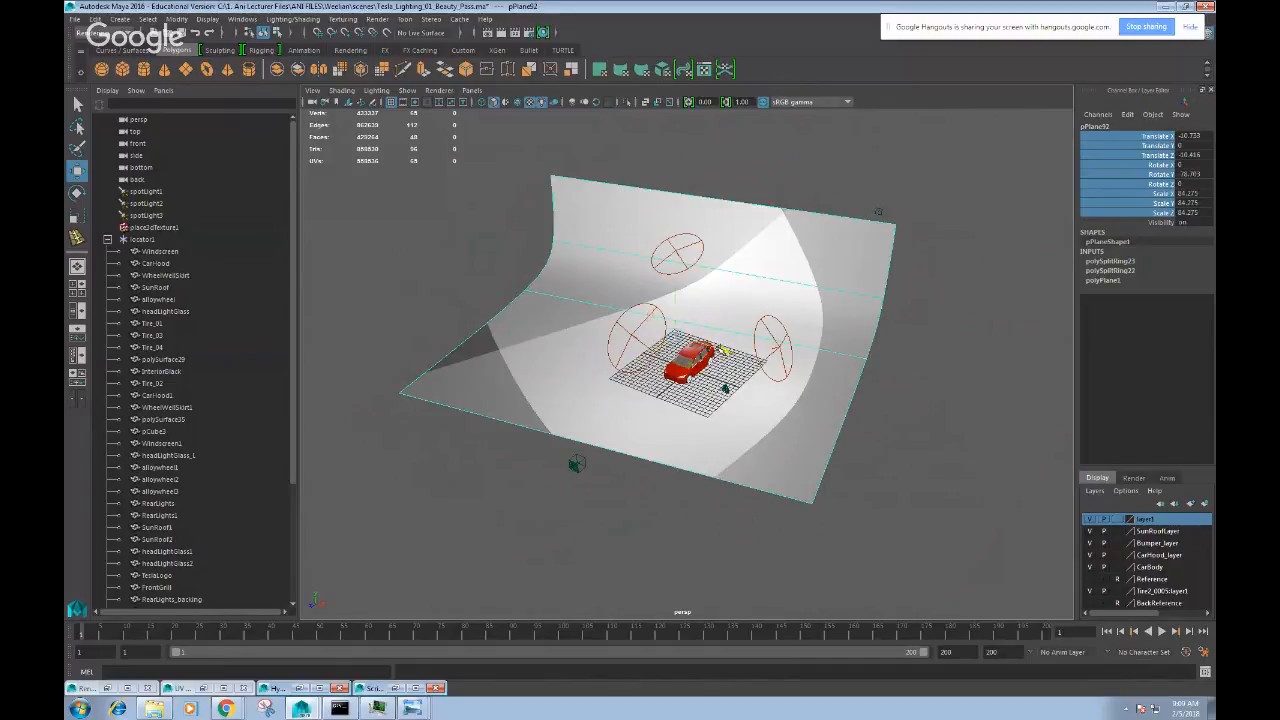
{"action": "left_click_drag", "start_coordinate": [722, 351], "coordinate": [779, 401]}
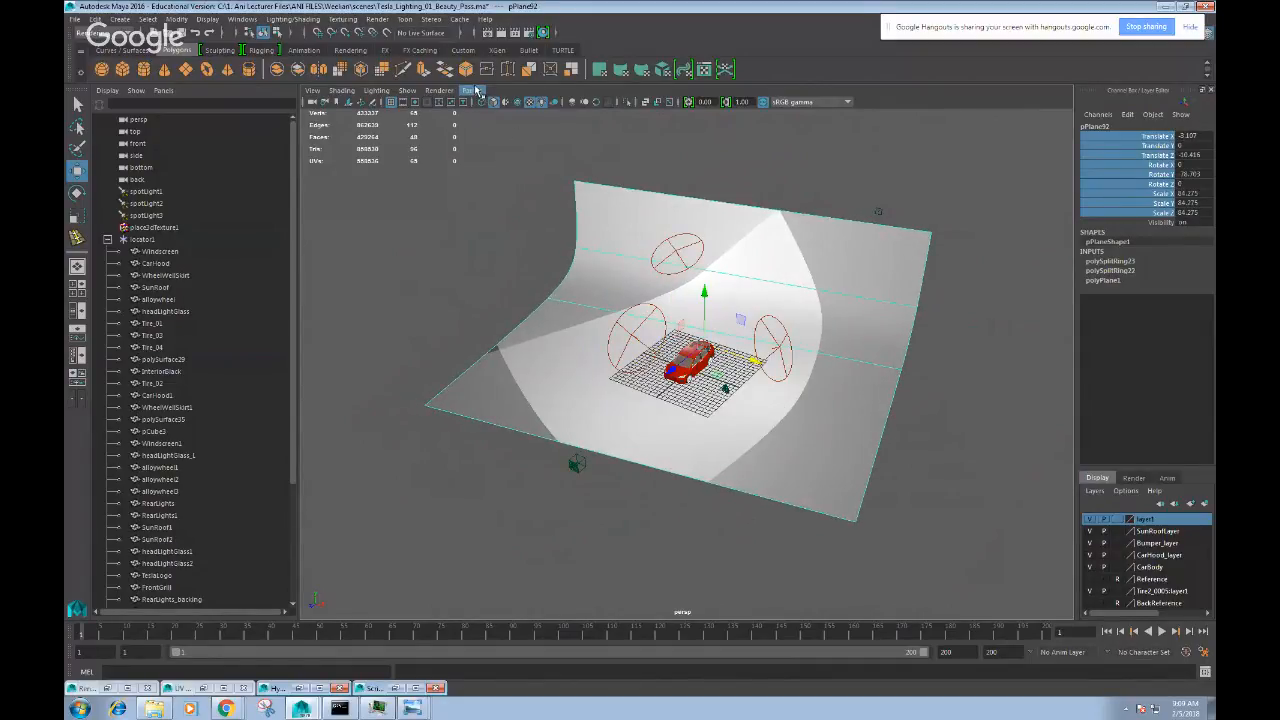
{"action": "key", "text": "space"}
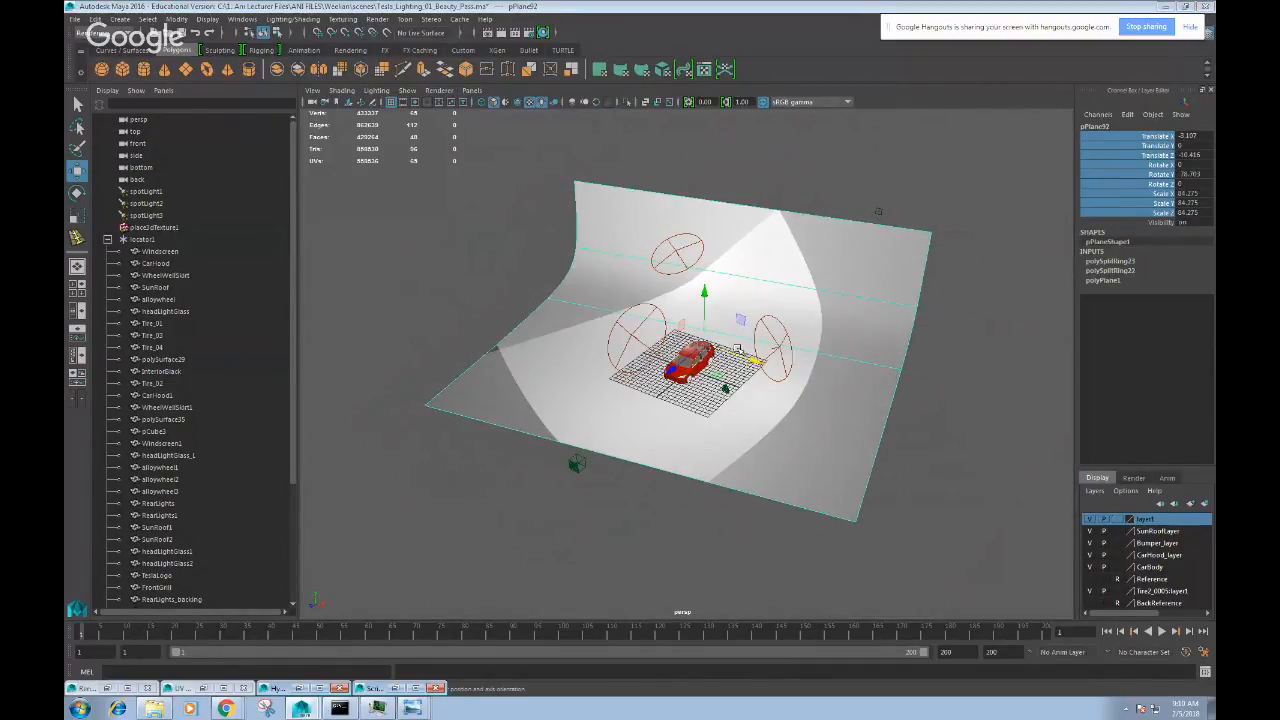
{"action": "key", "text": "space"}
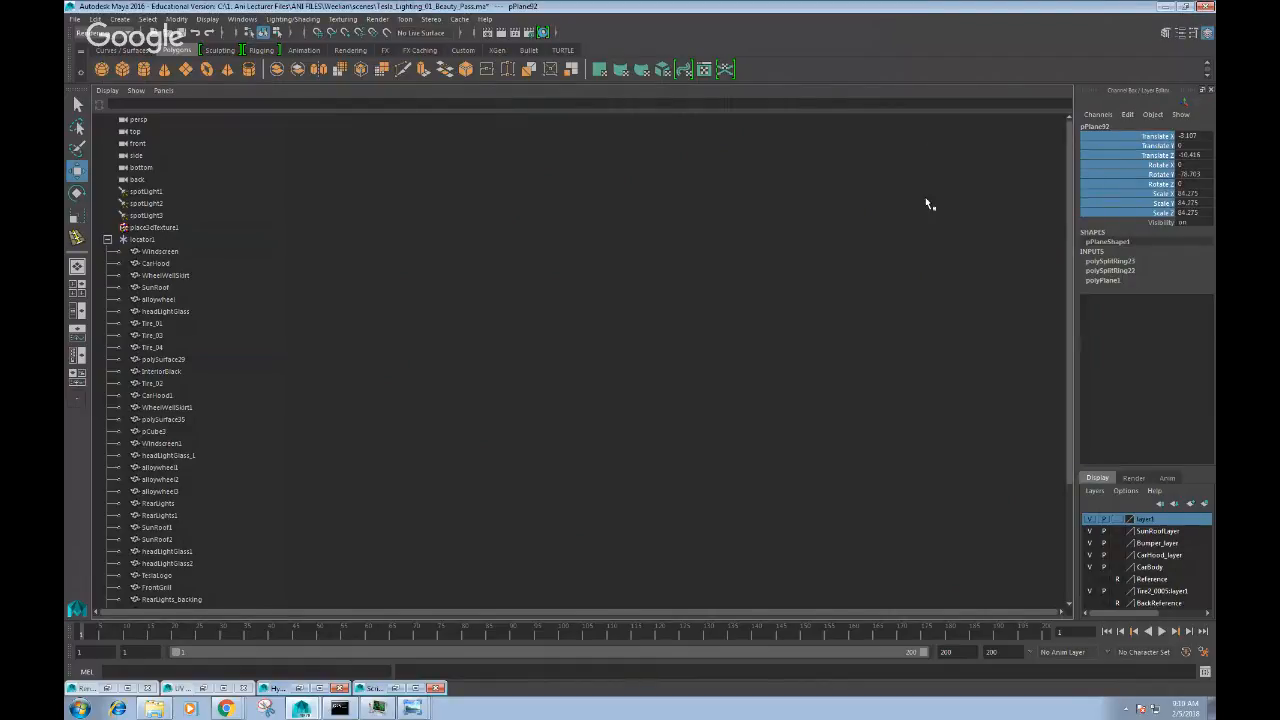
{"action": "key", "text": "space"}
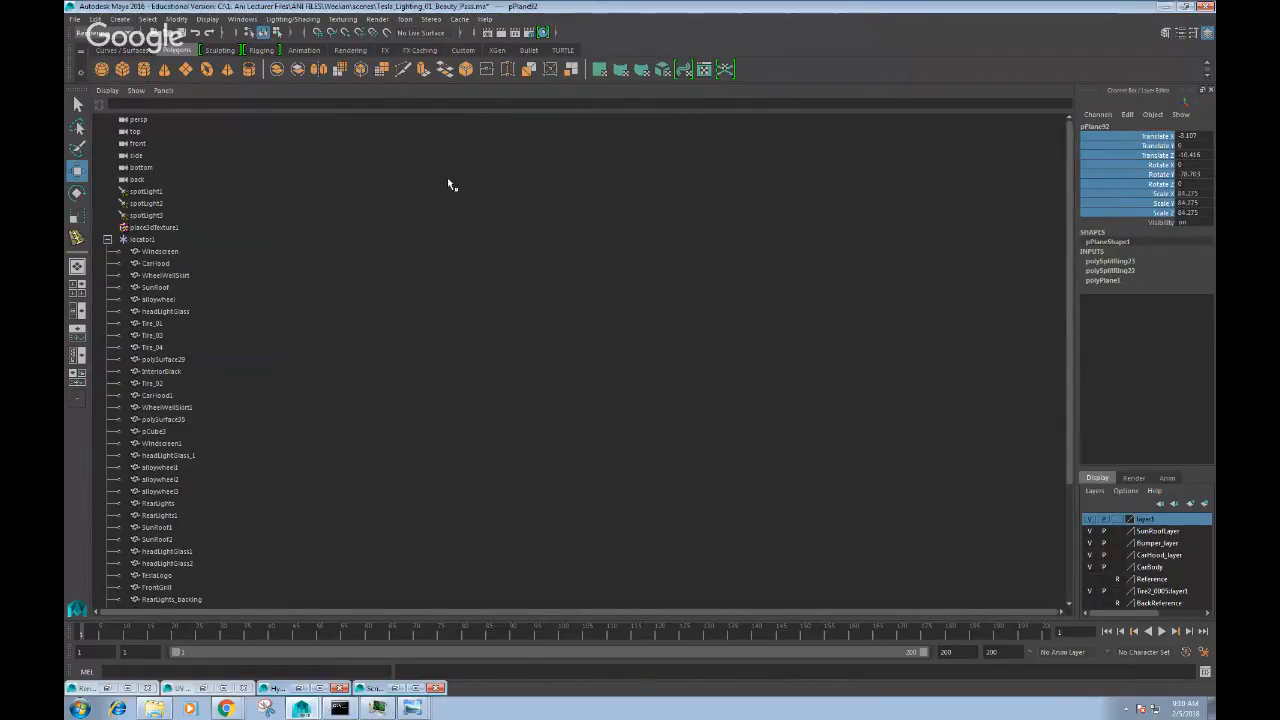
{"action": "left_click", "coordinate": [78, 311]}
- Check the car in the front orthographic view and switch the viewport to camera1
{"action": "left_click", "coordinate": [464, 91]}
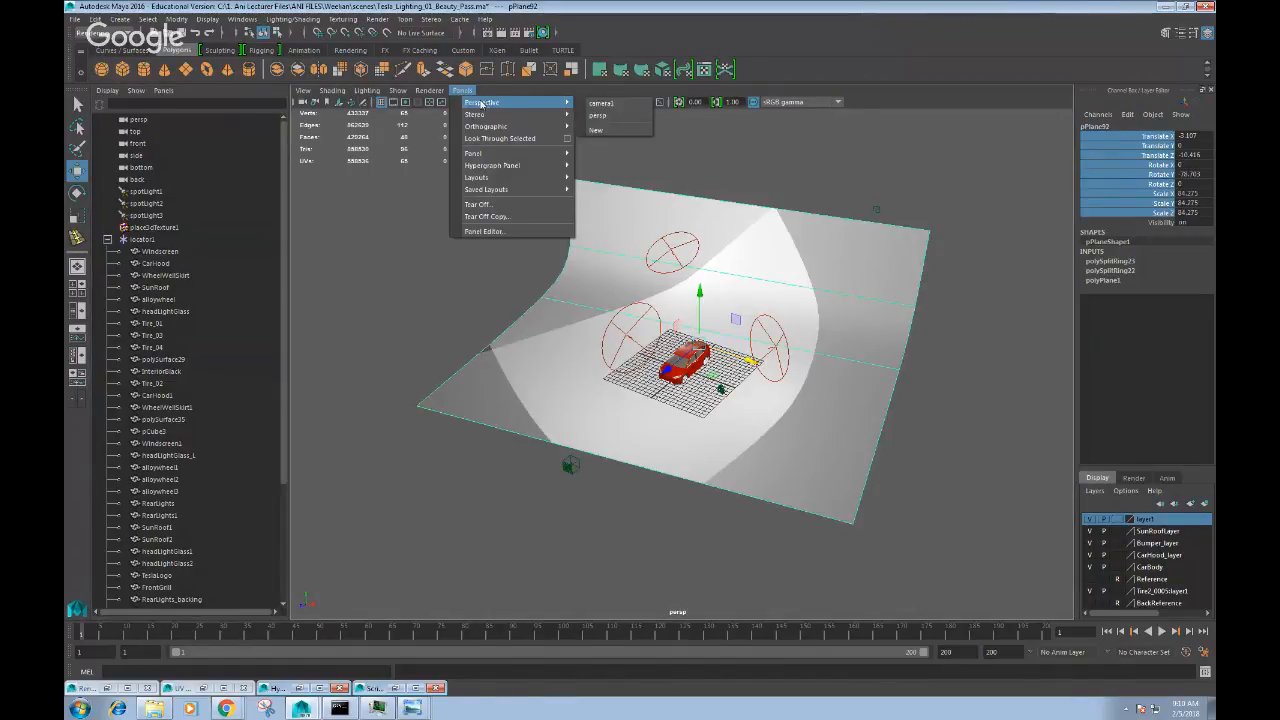
{"action": "mouse_move", "coordinate": [515, 127]}
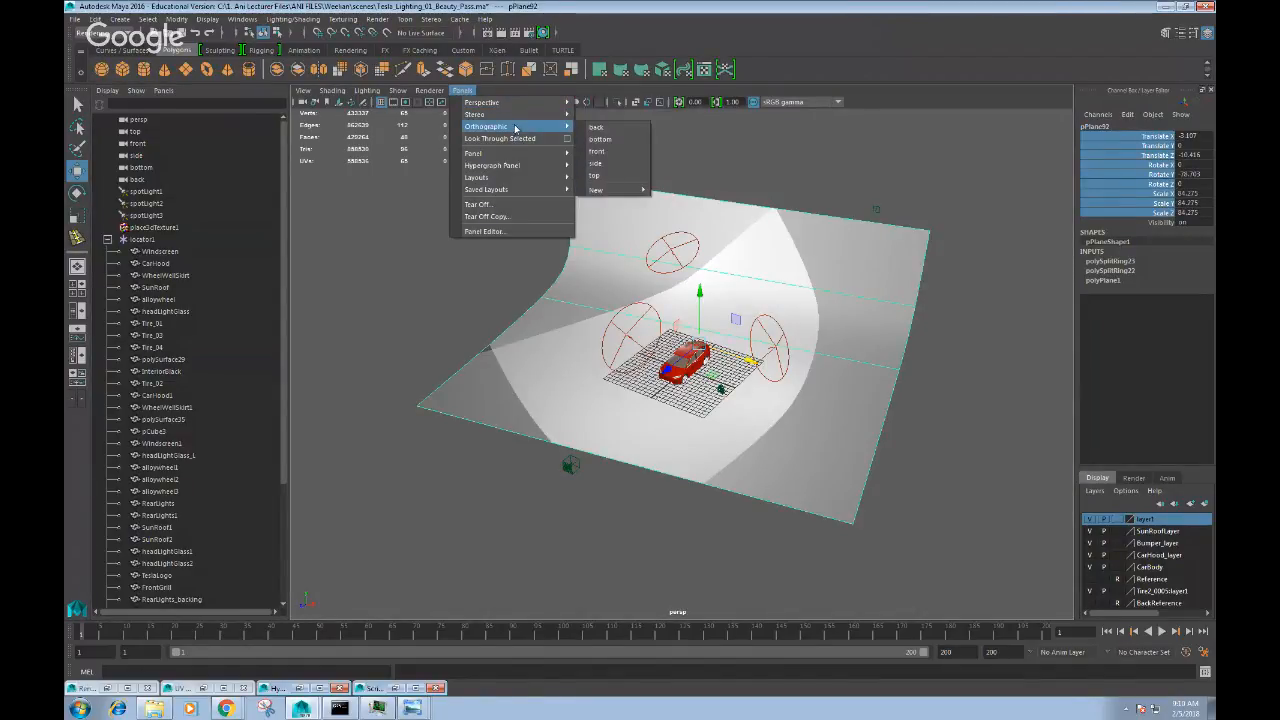
{"action": "left_click", "coordinate": [597, 151]}
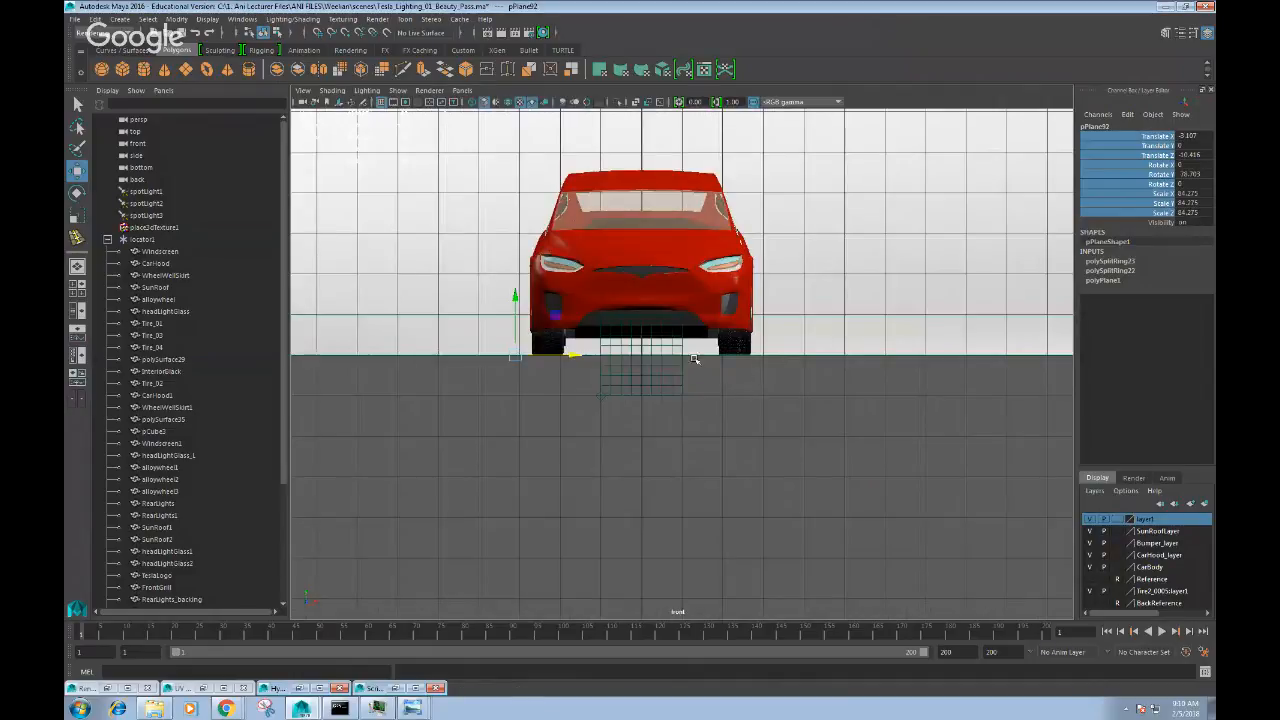
{"action": "left_click", "coordinate": [463, 91]}
{"action": "mouse_move", "coordinate": [490, 102]}
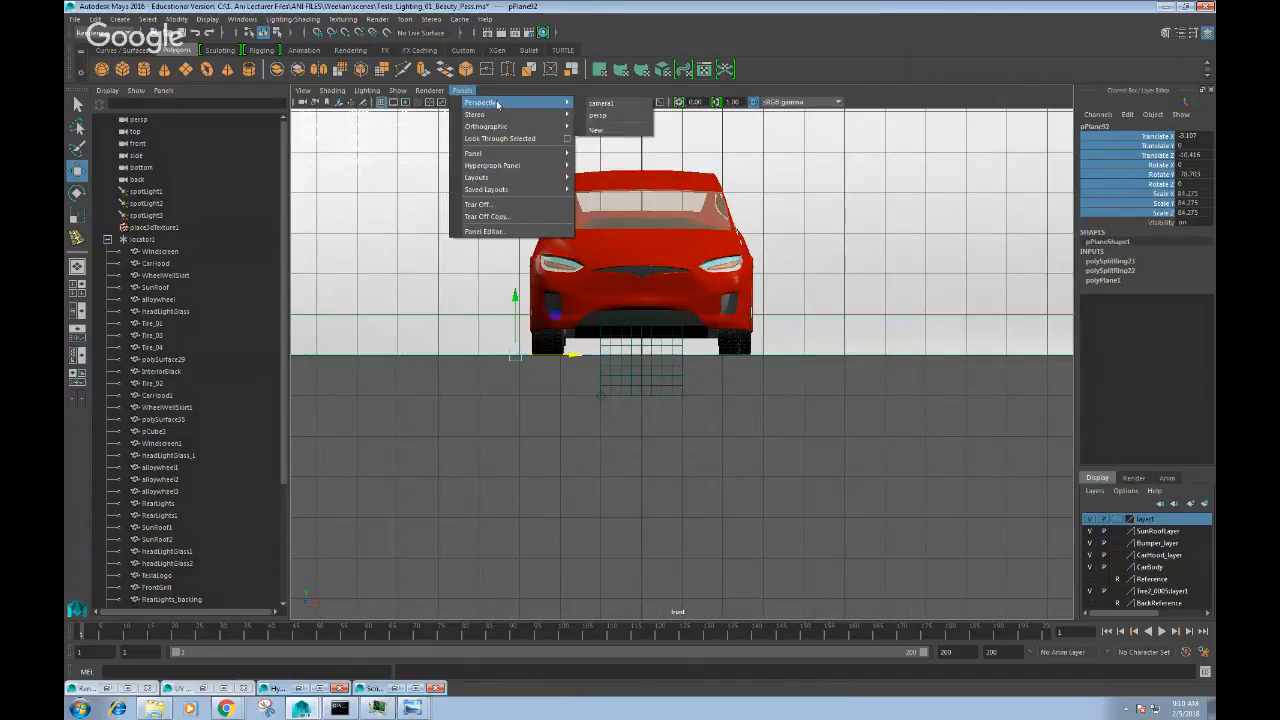
{"action": "left_click", "coordinate": [603, 117]}
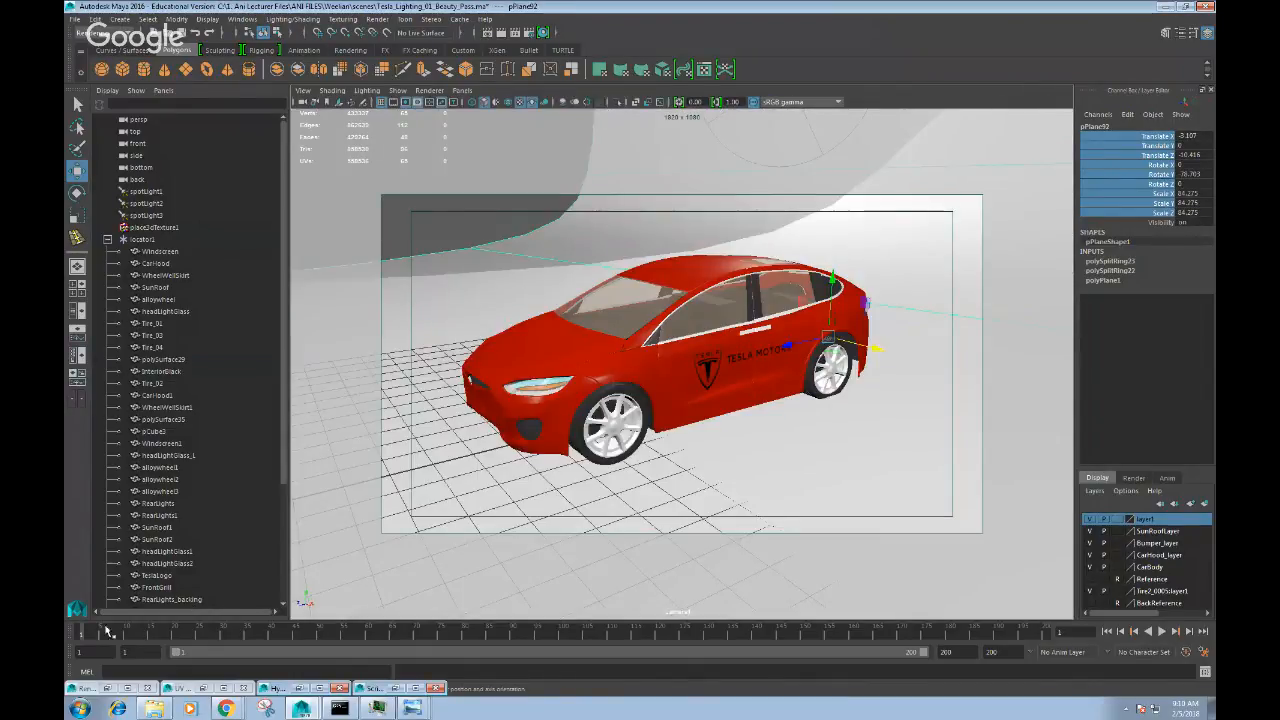
- Preview the turntable through camera1, shift the backdrop farther back along Z, and return to frame 1
{"action": "key", "text": "alt+v"}
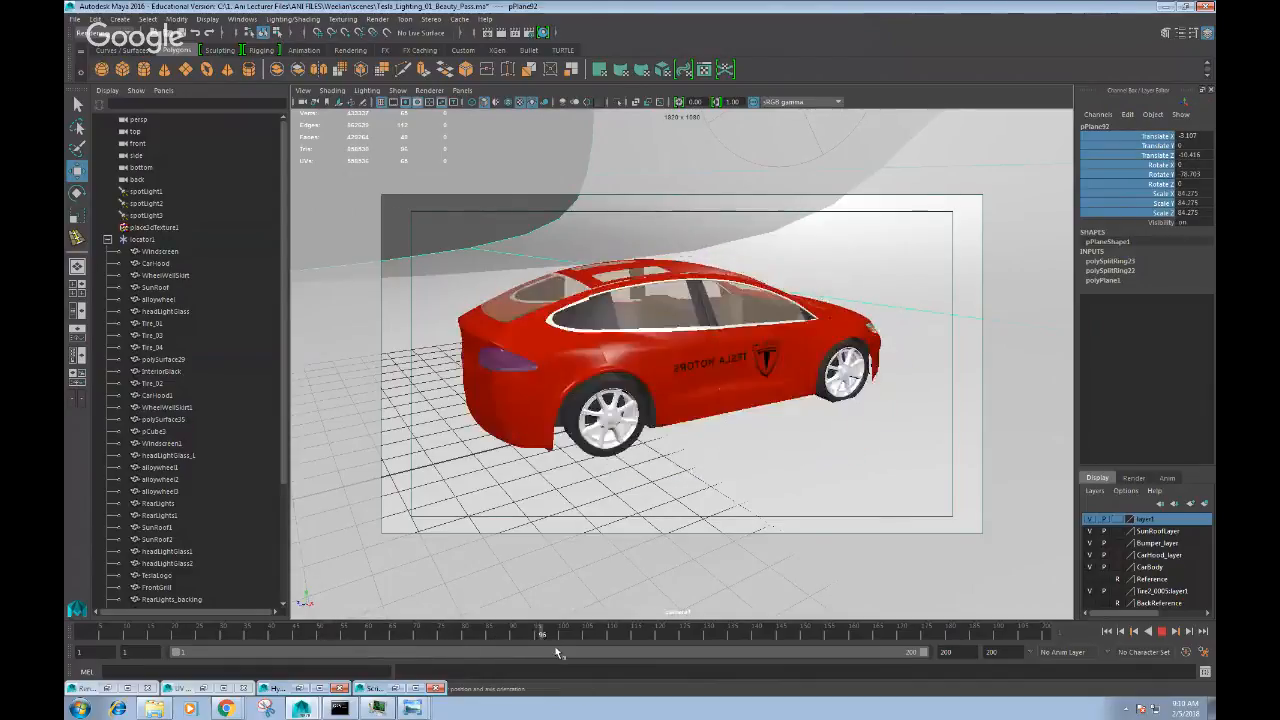
{"action": "key", "text": "alt+v"}
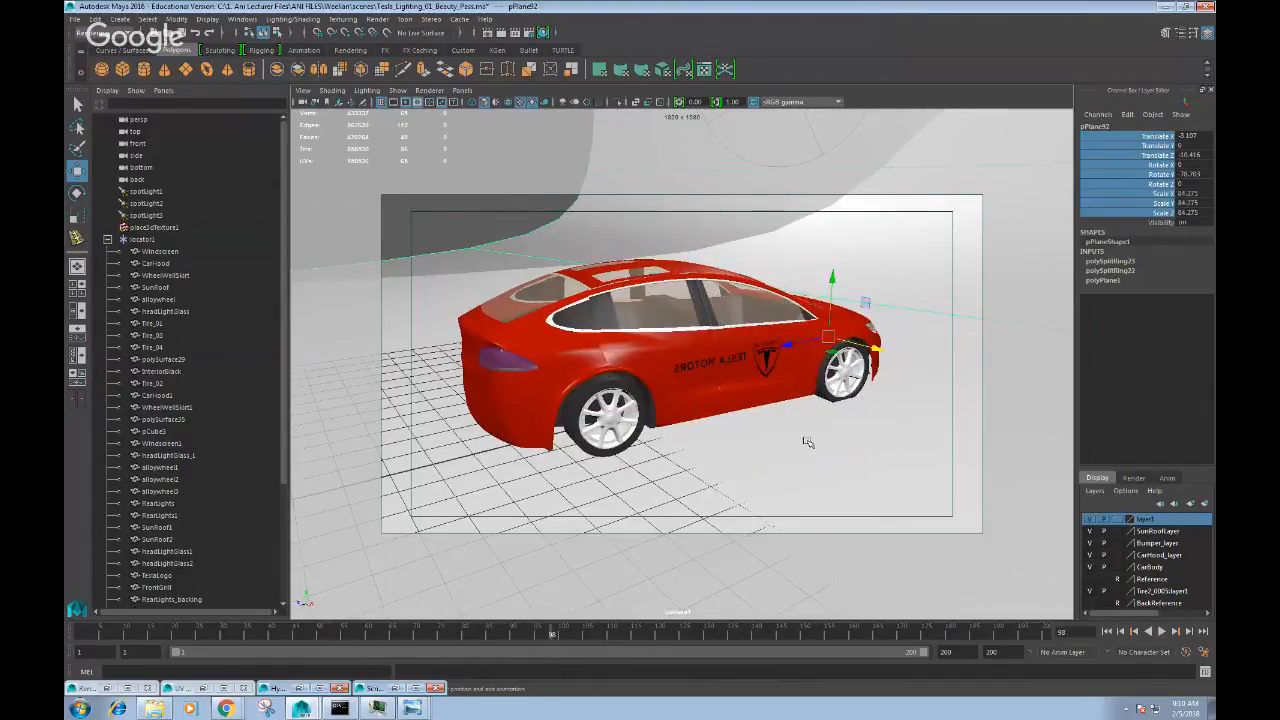
{"action": "left_click_drag", "start_coordinate": [788, 348], "coordinate": [873, 314]}
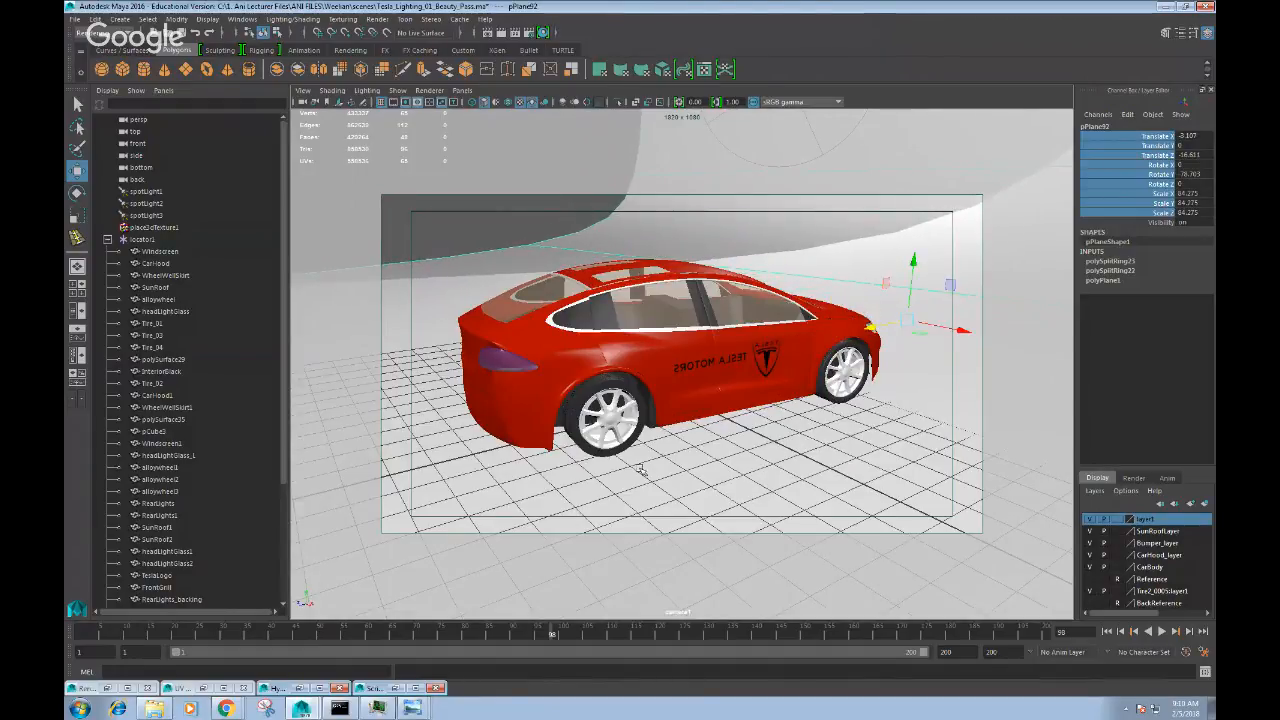
{"action": "mouse_move", "coordinate": [514, 629]}
{"action": "left_mouse_down"}
{"action": "mouse_move", "coordinate": [229, 623]}
{"action": "mouse_move", "coordinate": [275, 660]}
{"action": "mouse_move", "coordinate": [80, 650]}
{"action": "left_mouse_up"}
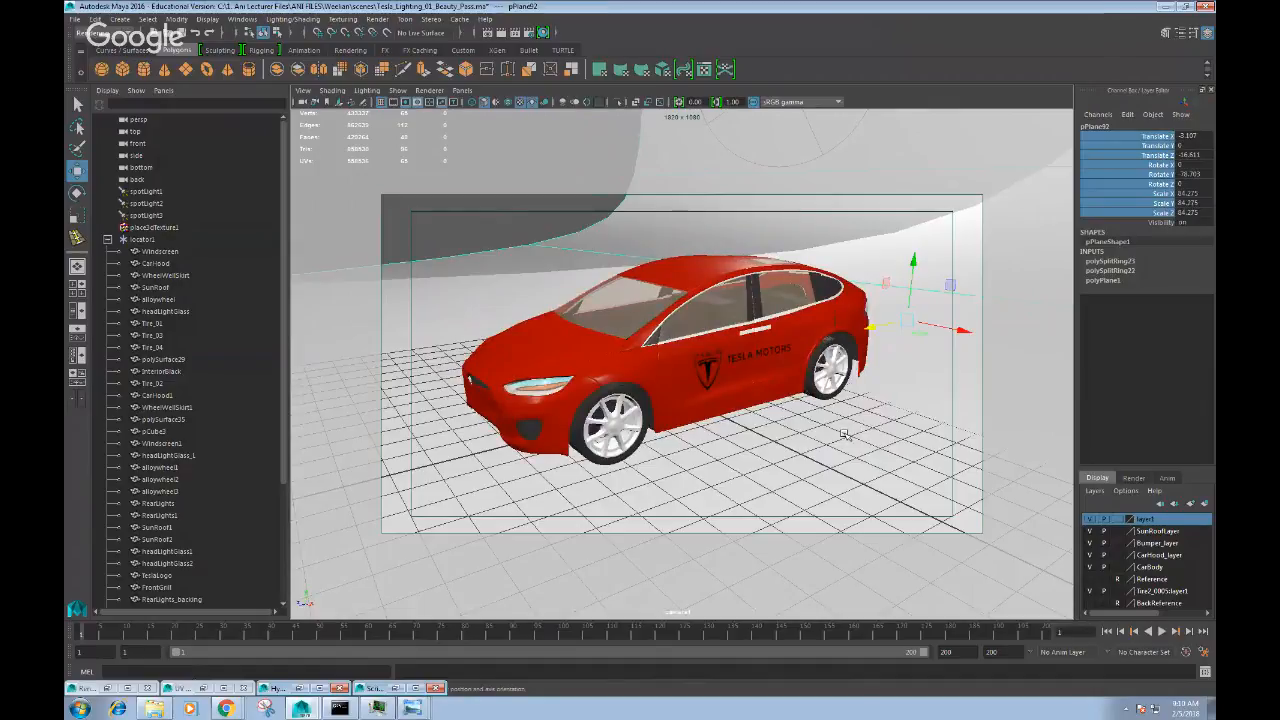
- Rotate the backdrop around Y so it fills the camera1 frame behind the car, and play the turntable before returning to frame 1
{"action": "key", "text": "e"}
{"action": "left_click_drag", "start_coordinate": [901, 376], "coordinate": [947, 323]}
{"action": "key", "text": "alt+v"}
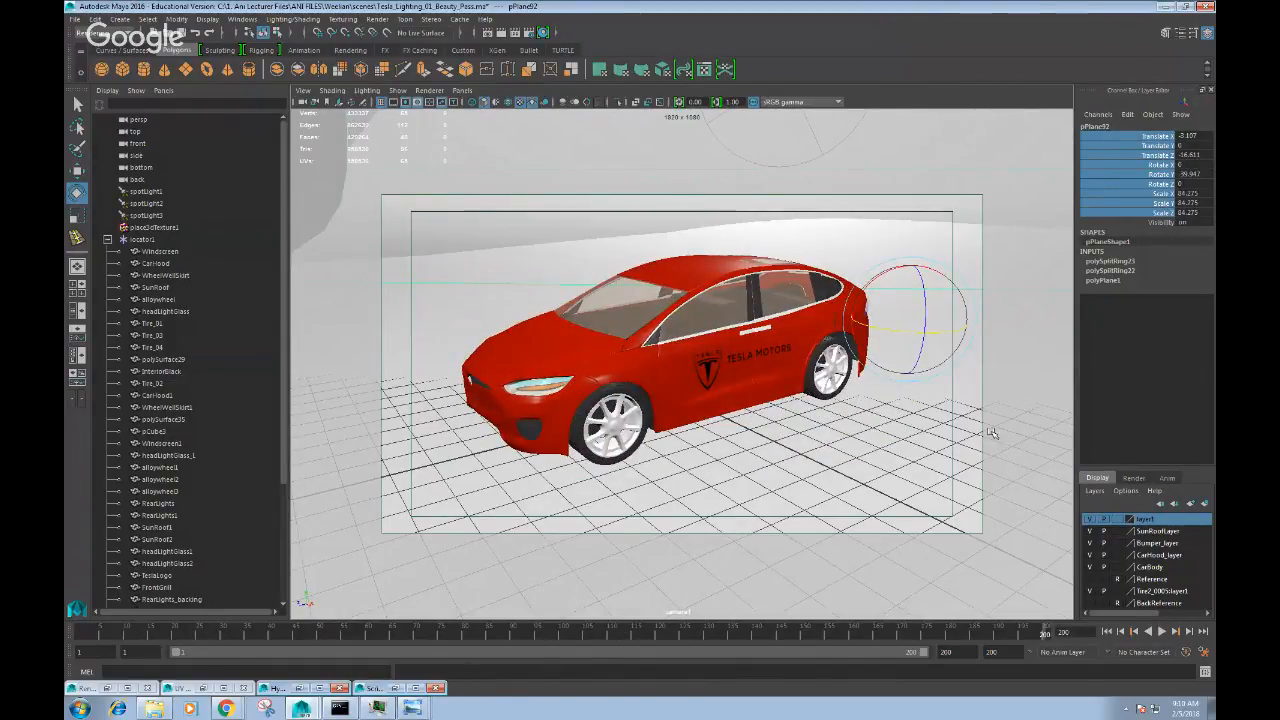
{"action": "left_click_drag", "start_coordinate": [121, 627], "coordinate": [63, 633]}
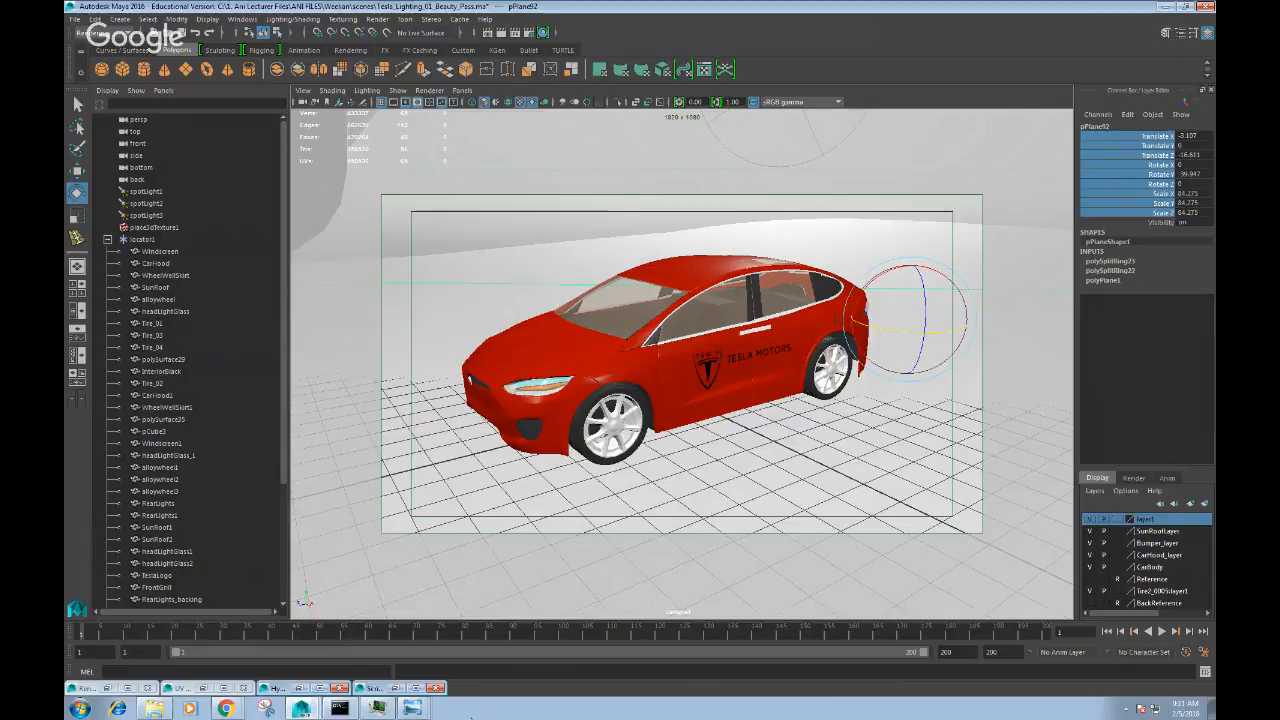
- Switch to the Google Hangouts broadcast window in Chrome
{"action": "mouse_move", "coordinate": [237, 715]}
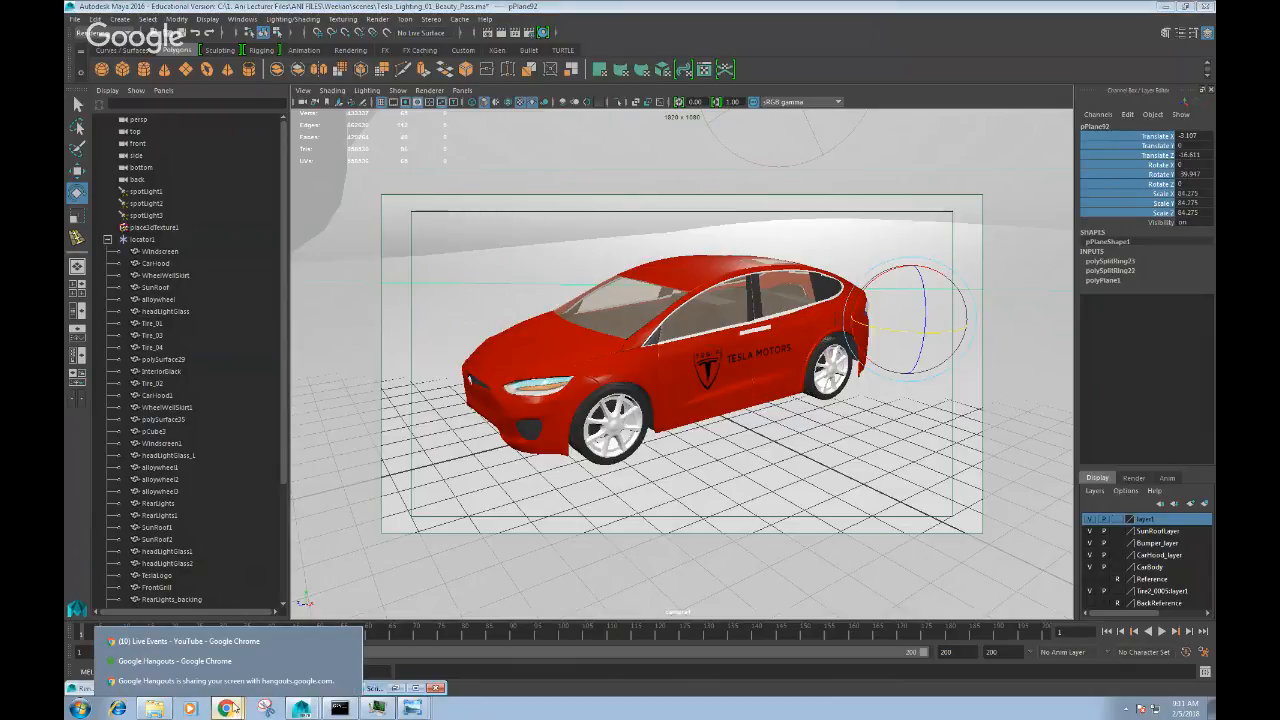
{"action": "left_click", "coordinate": [175, 661]}
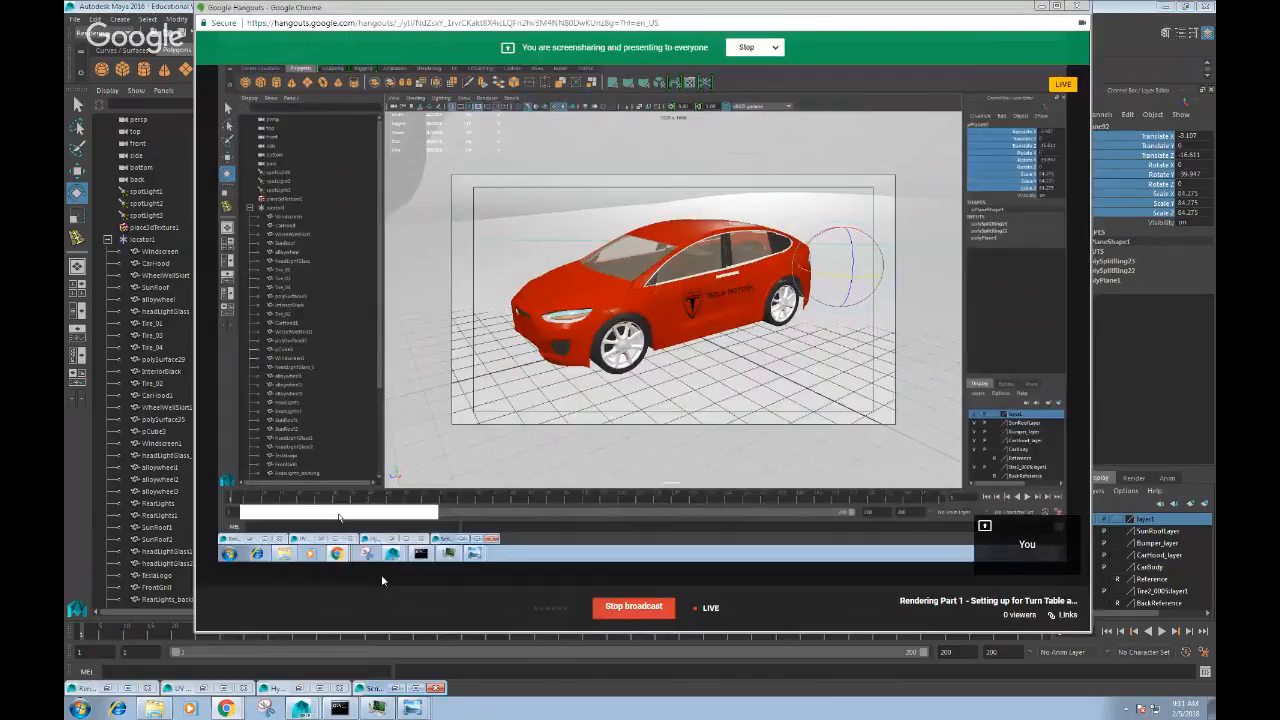